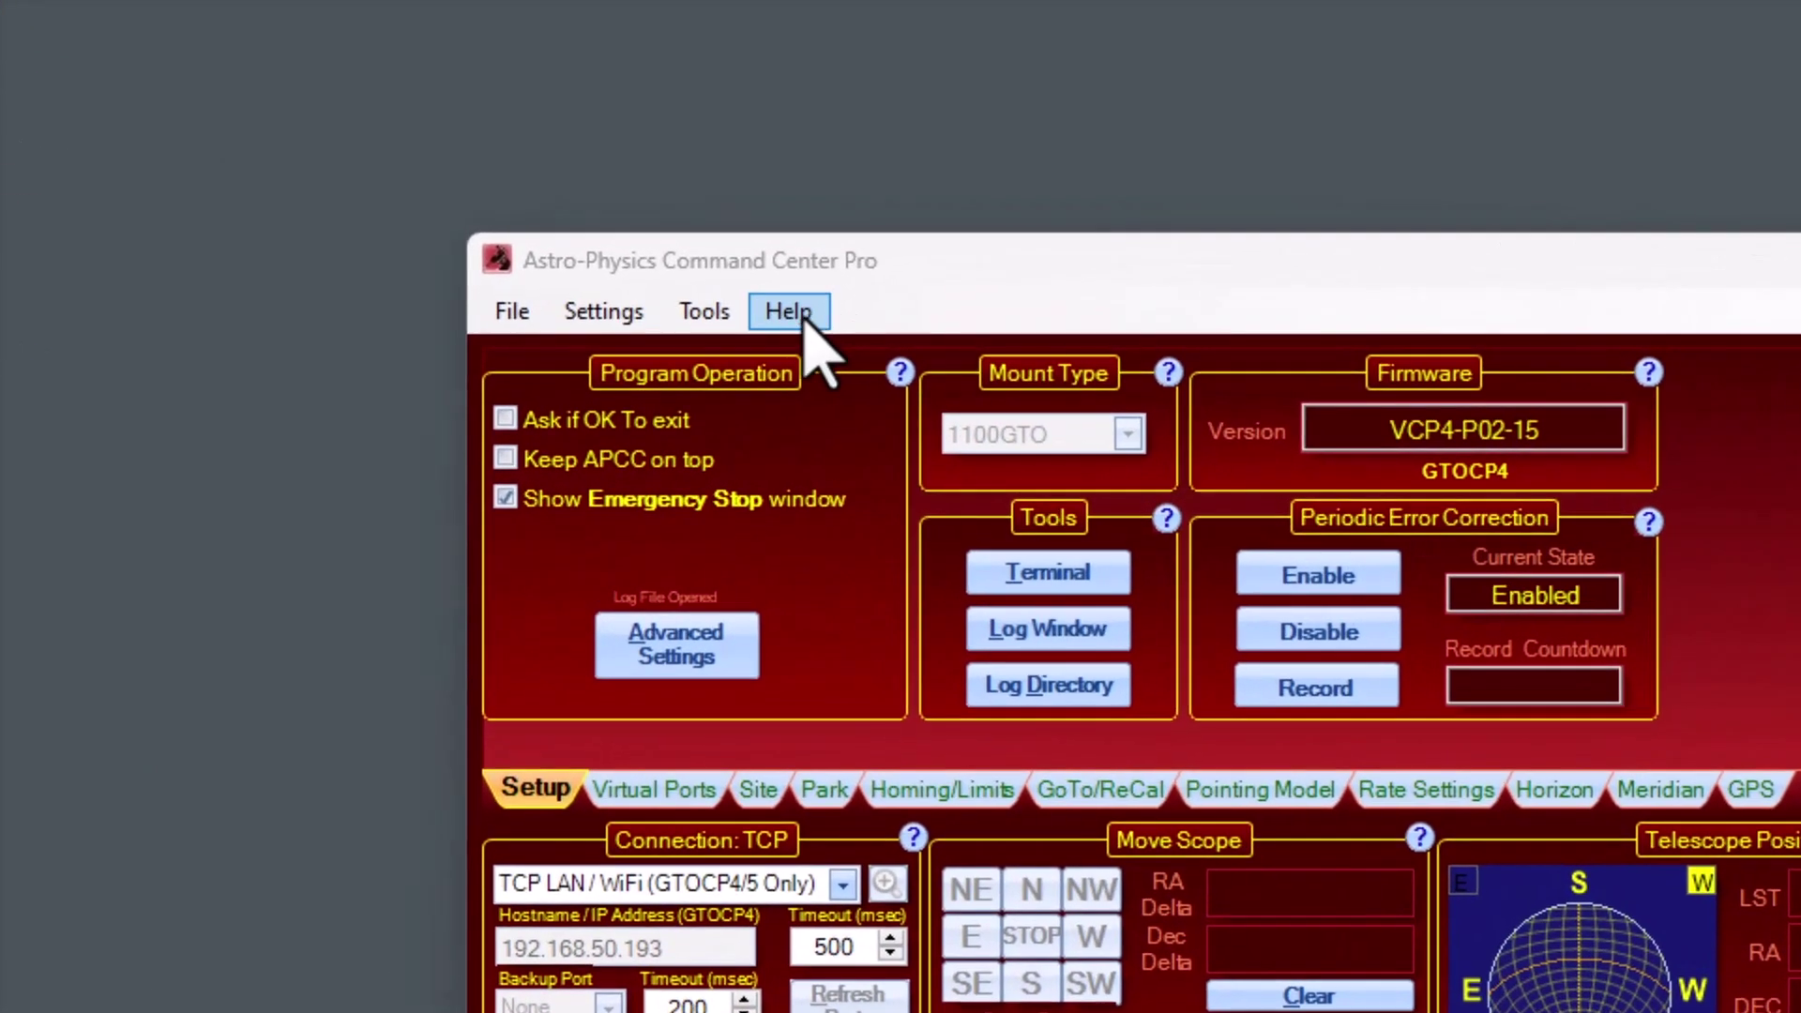
Check the version in Help > About, dismiss it, and return to the Help menu
click(718, 245)
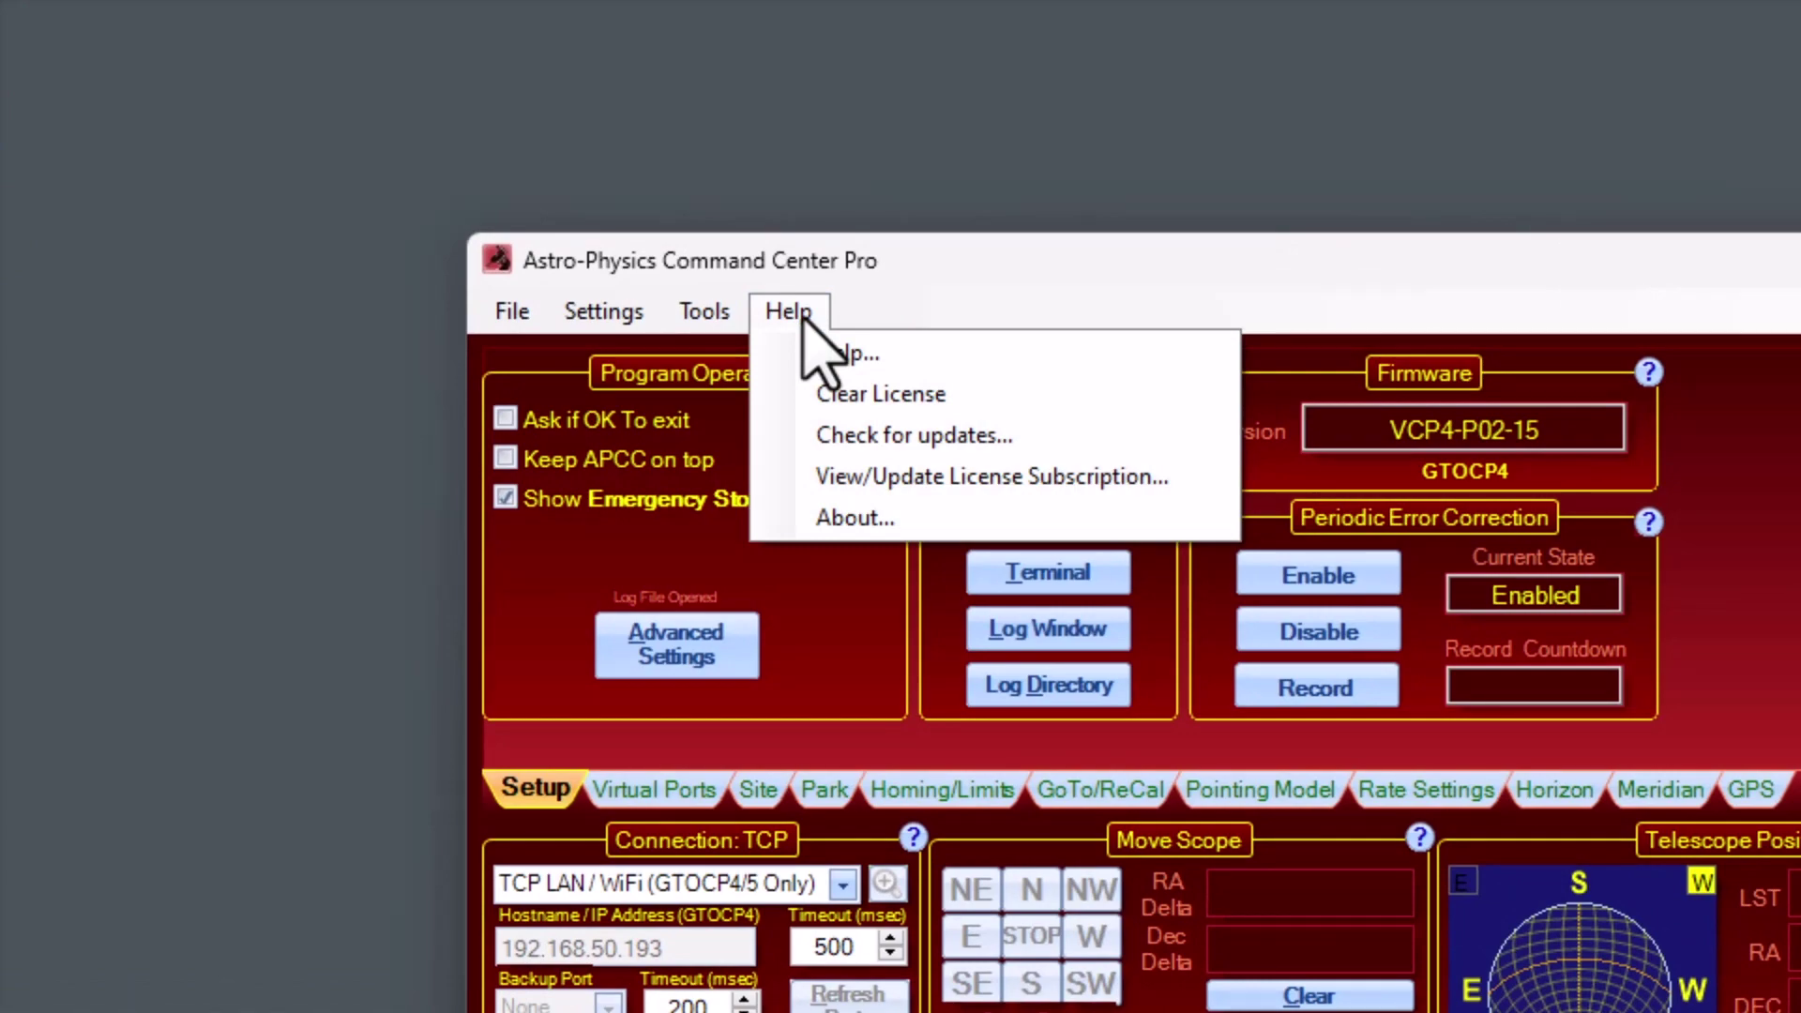
click(849, 519)
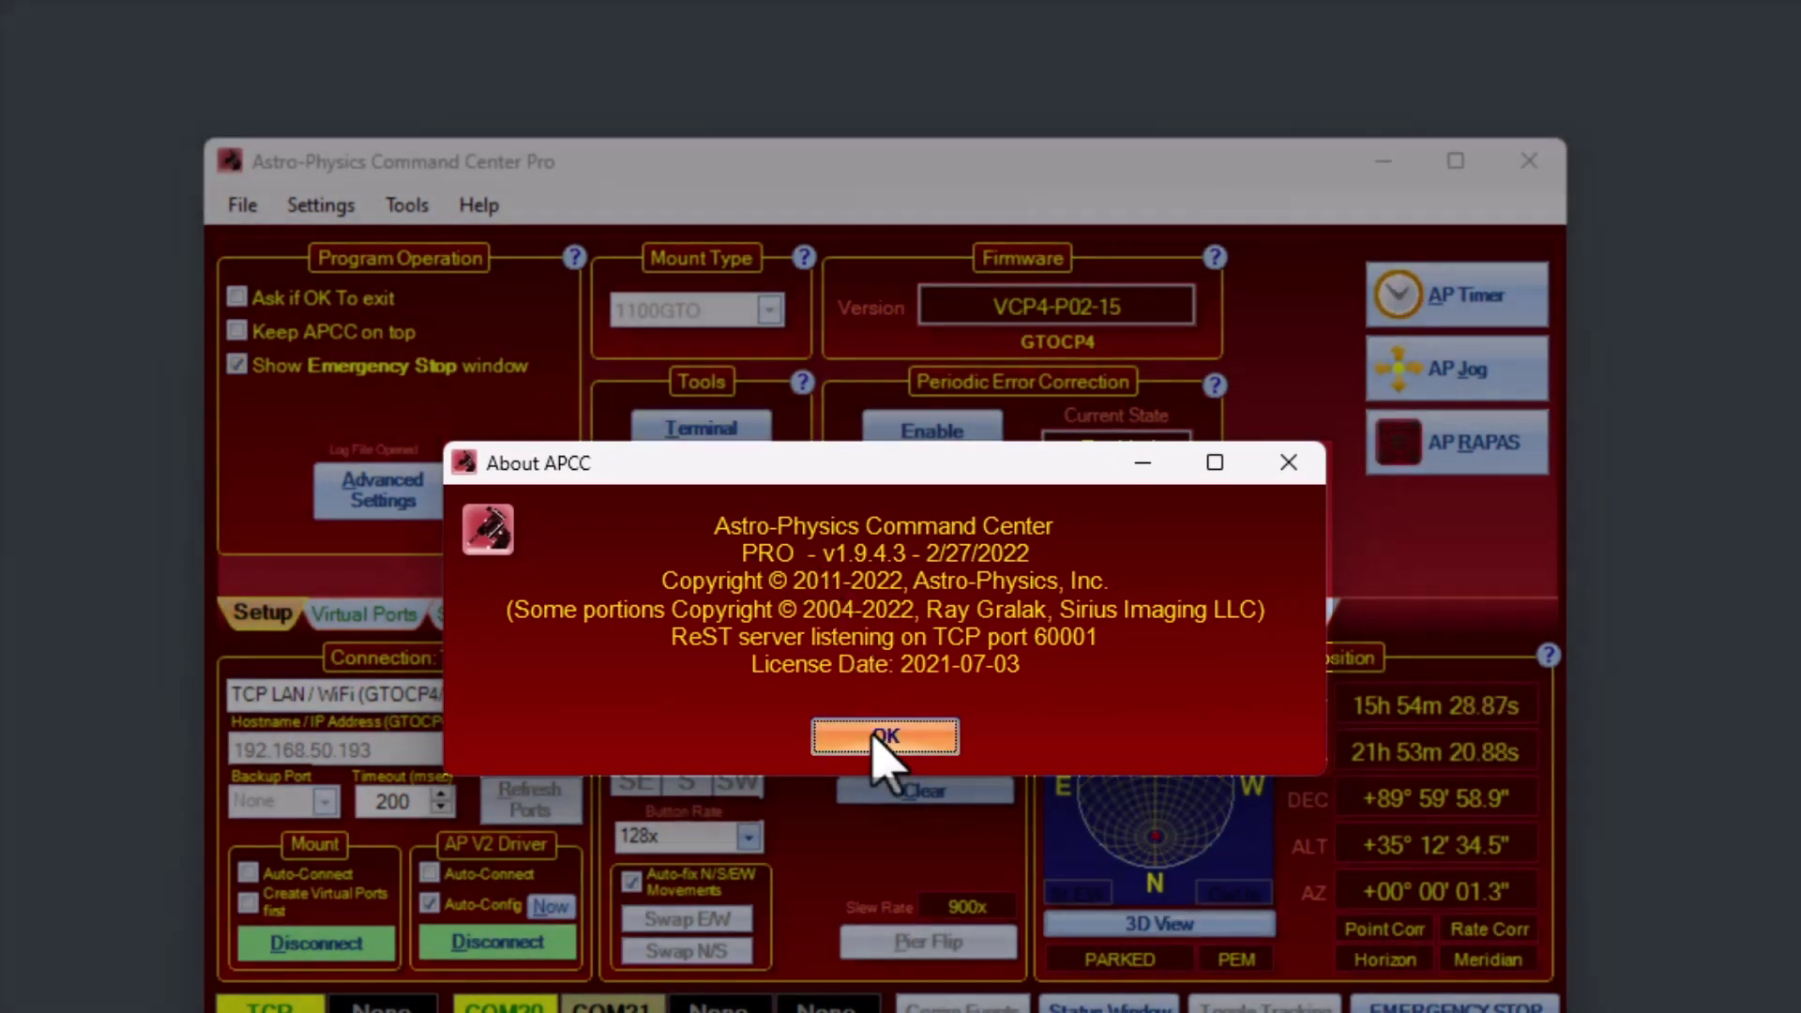
click(882, 739)
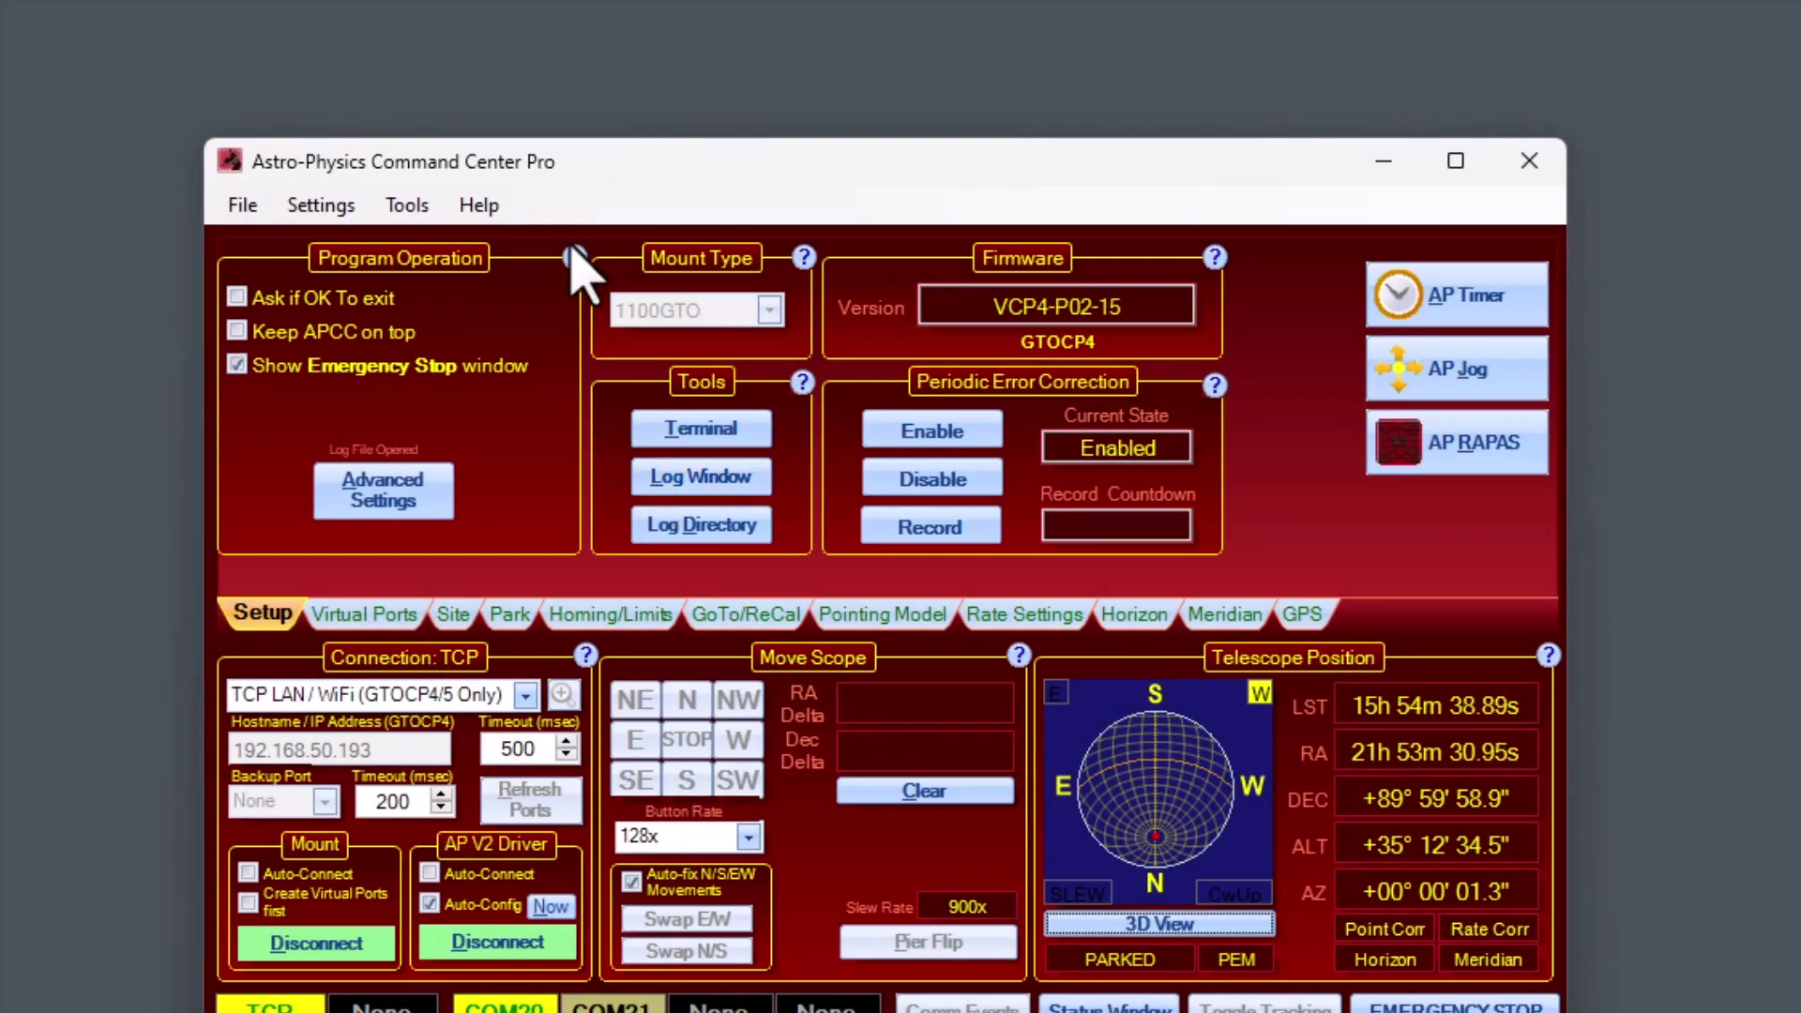
click(481, 206)
Open View/Update License Subscription, view the Purchase Subscription Renewal page, then close the dialog
click(566, 347)
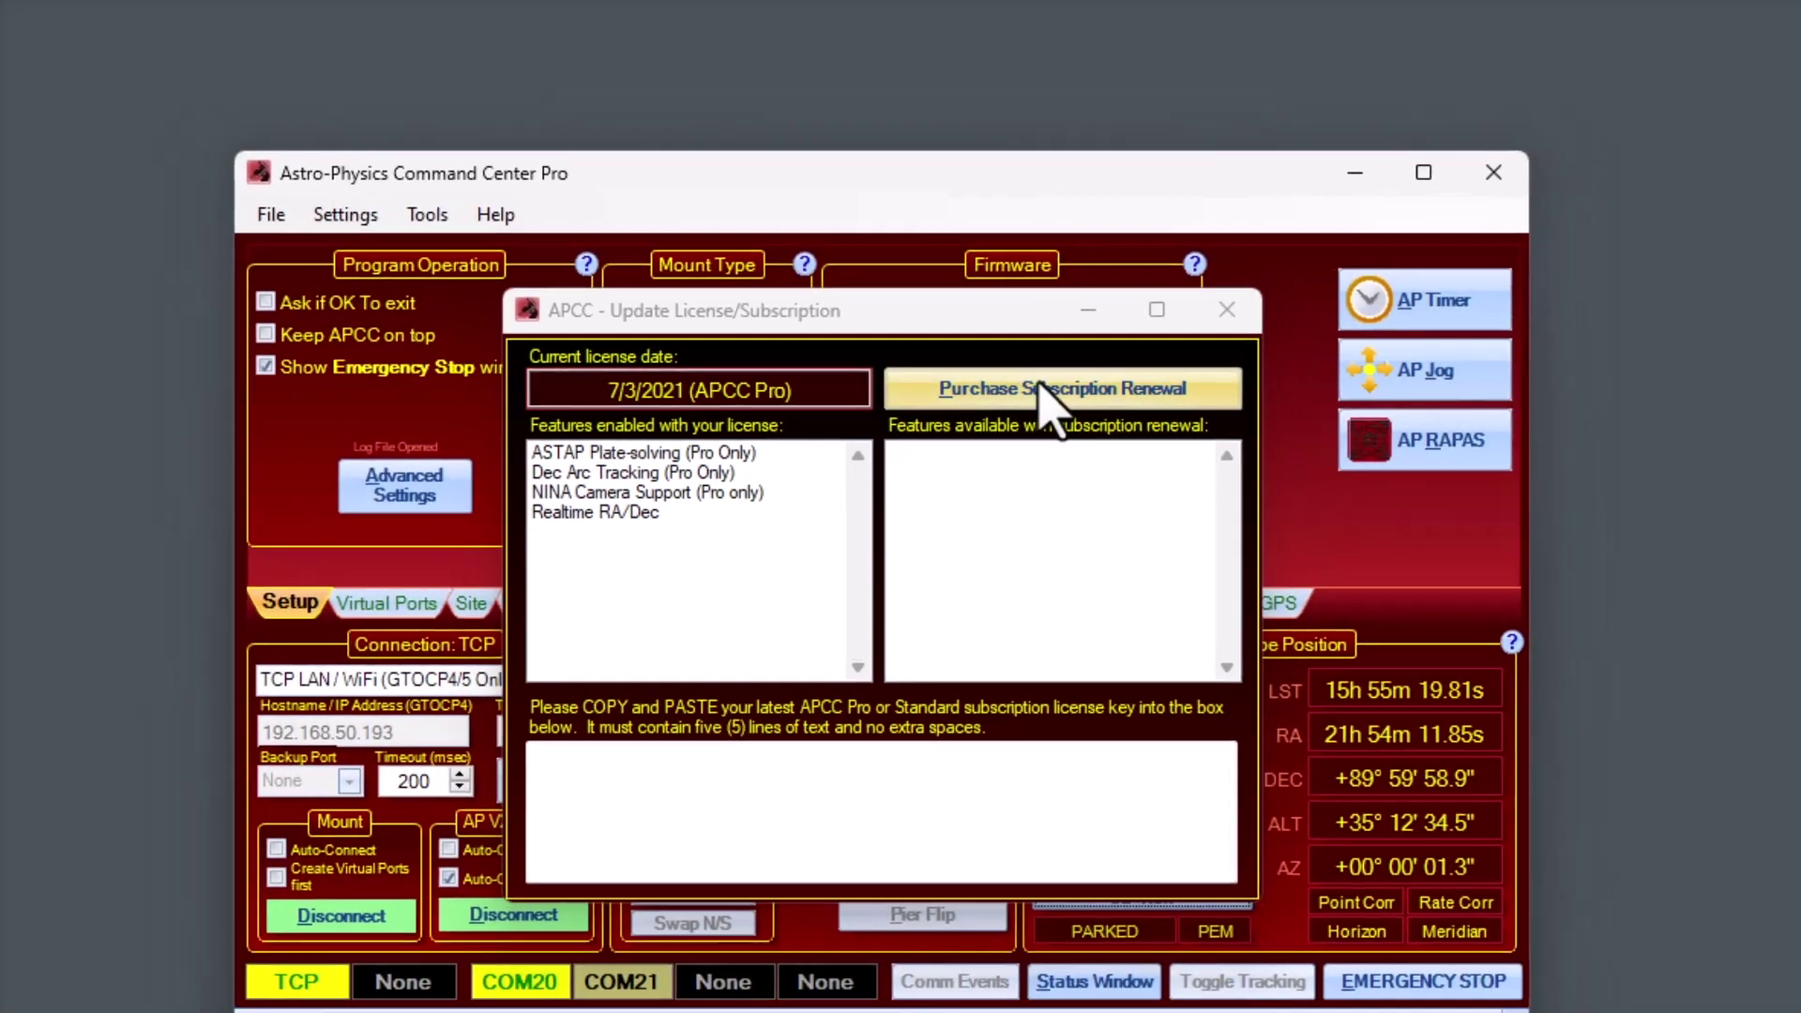
click(1038, 388)
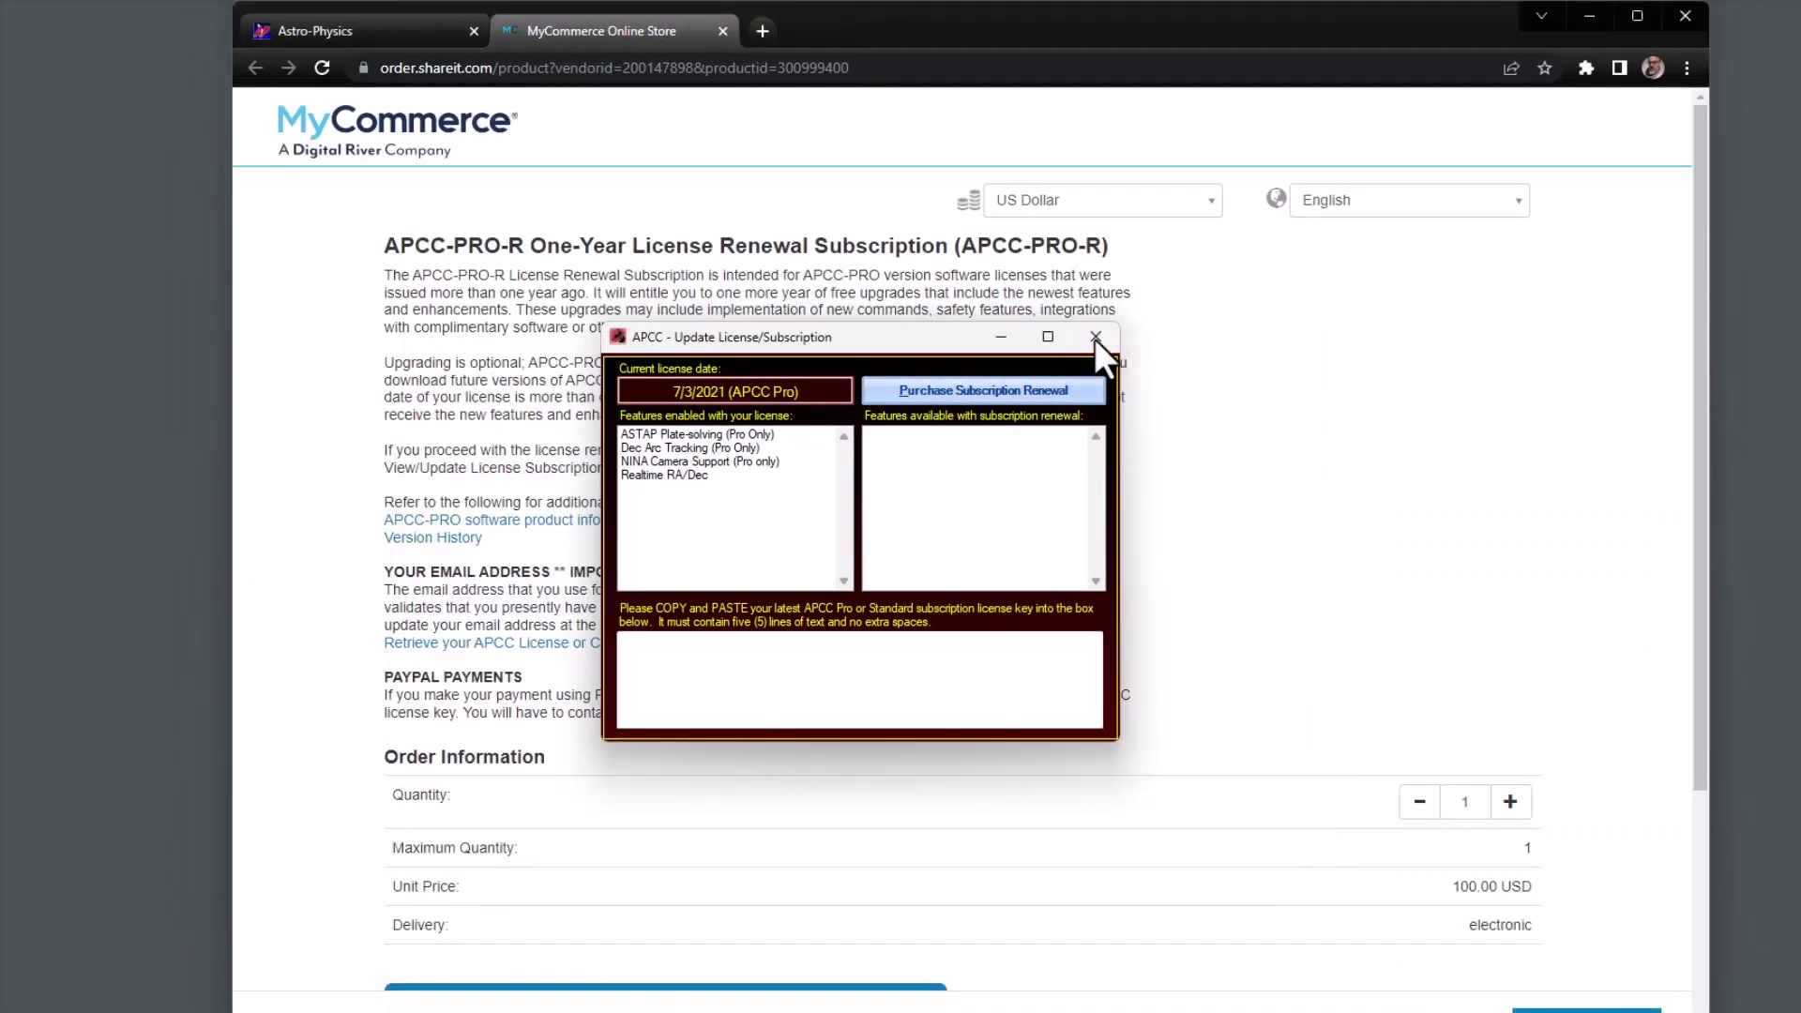
click(1095, 338)
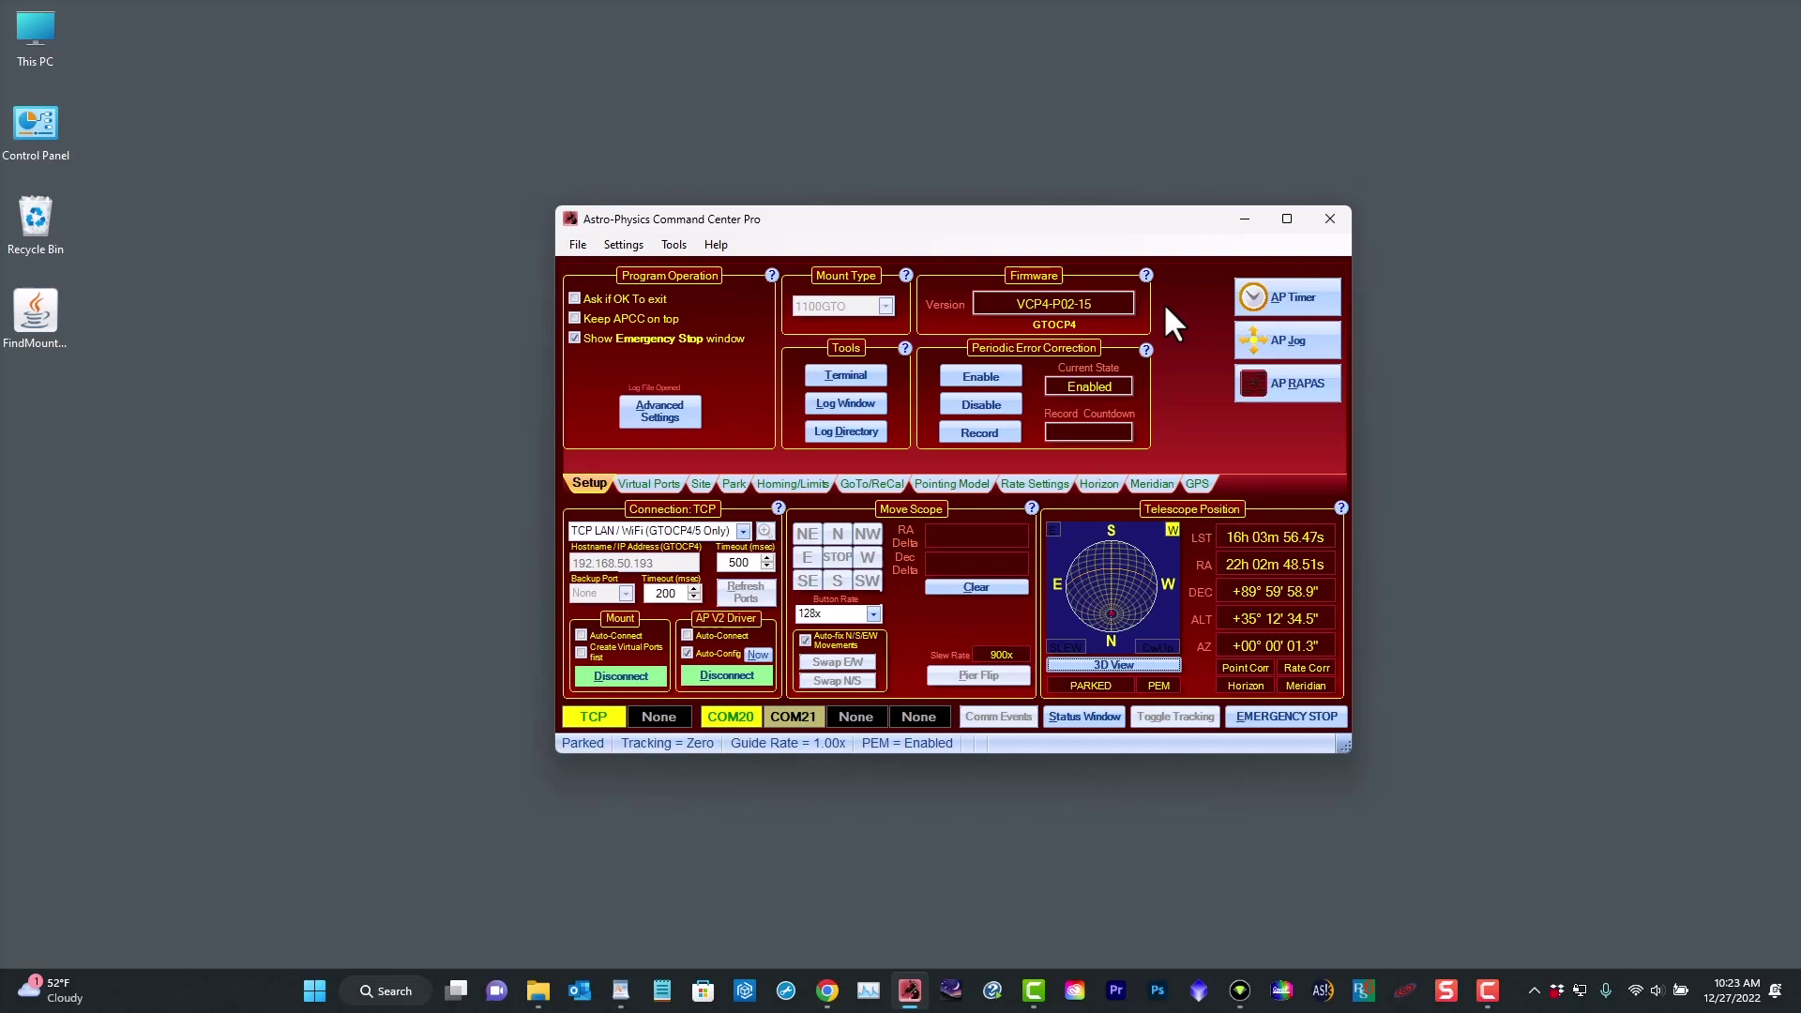
Use Help > Check for updates to reach astro-physics.com Software Updates and its APCC/ASCOM downloads
click(713, 244)
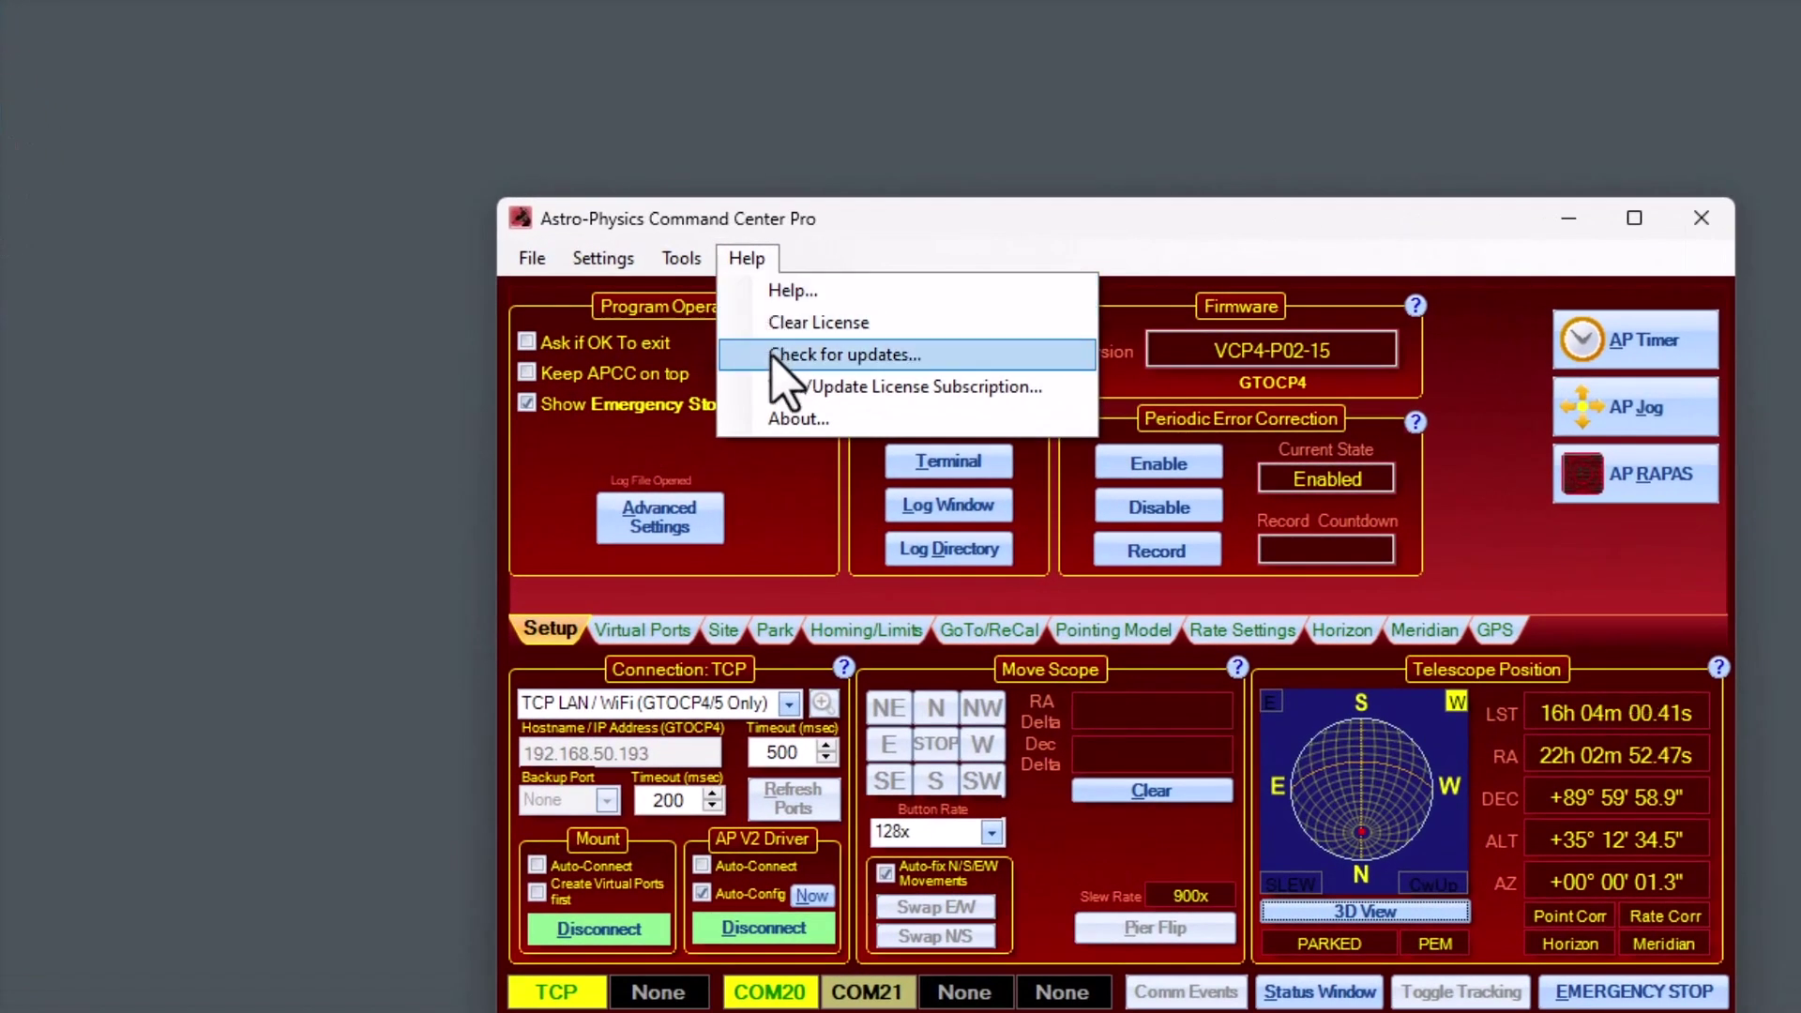
click(771, 354)
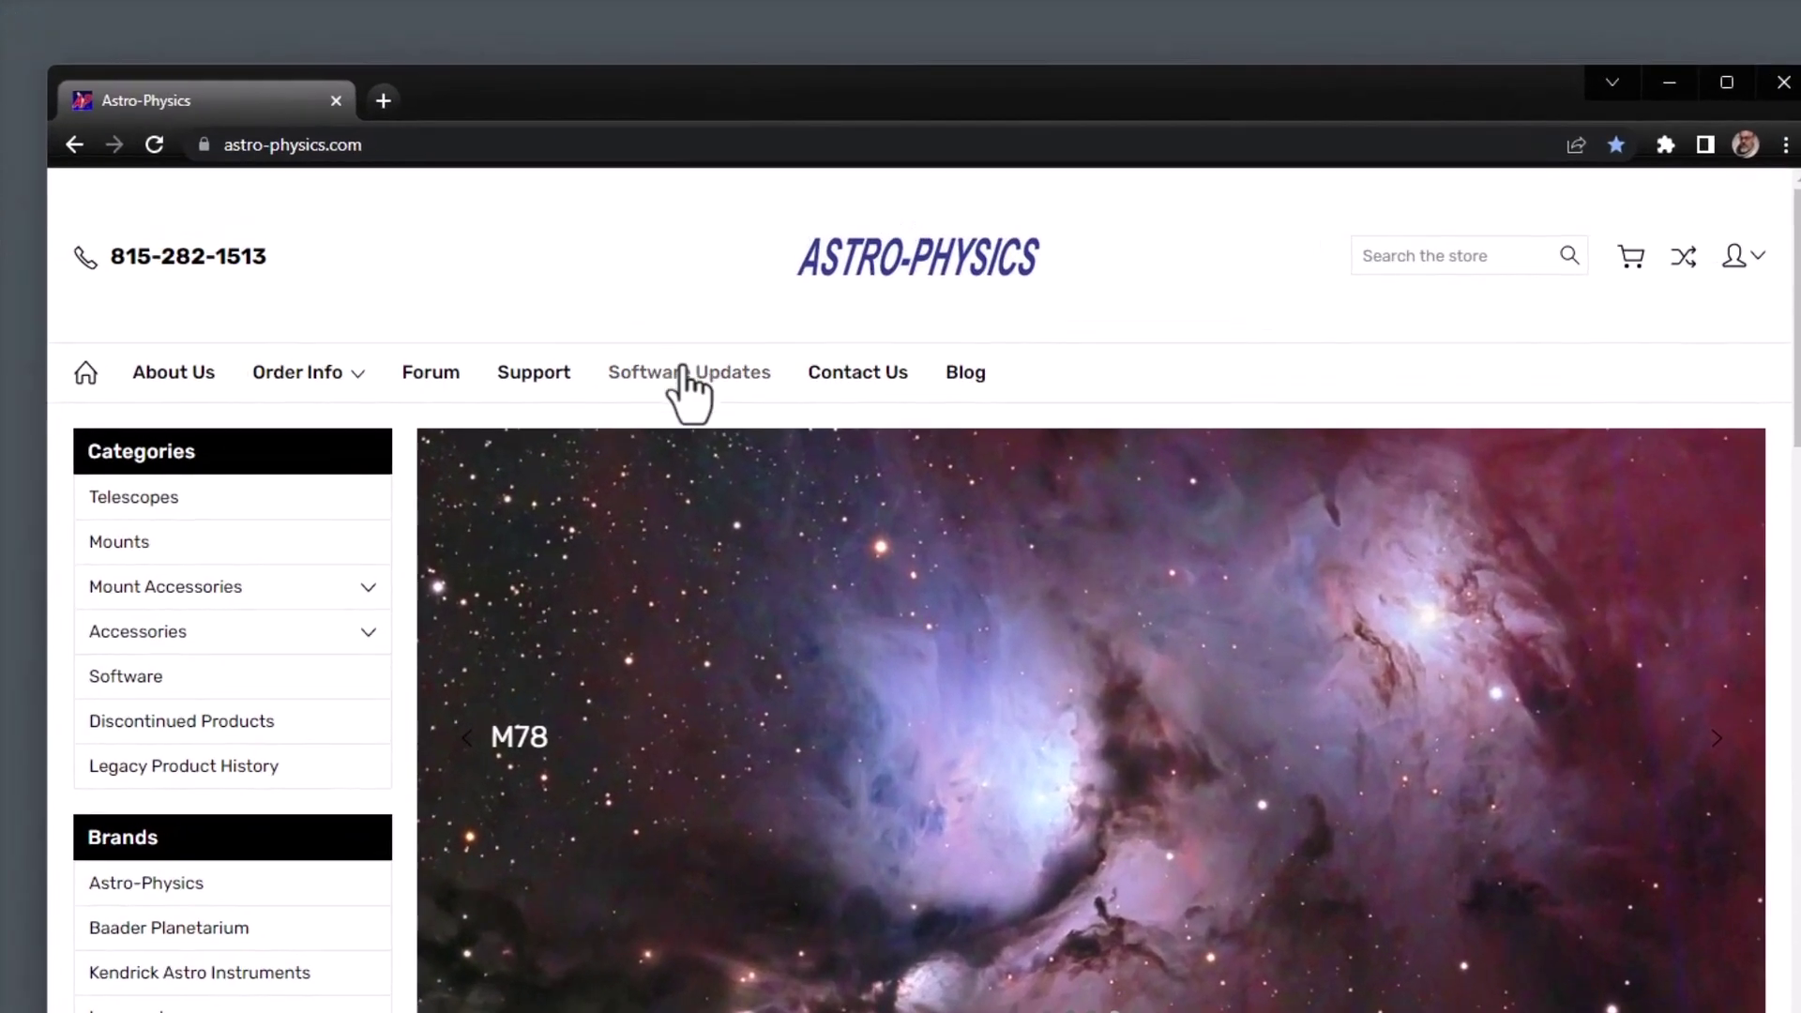
click(685, 373)
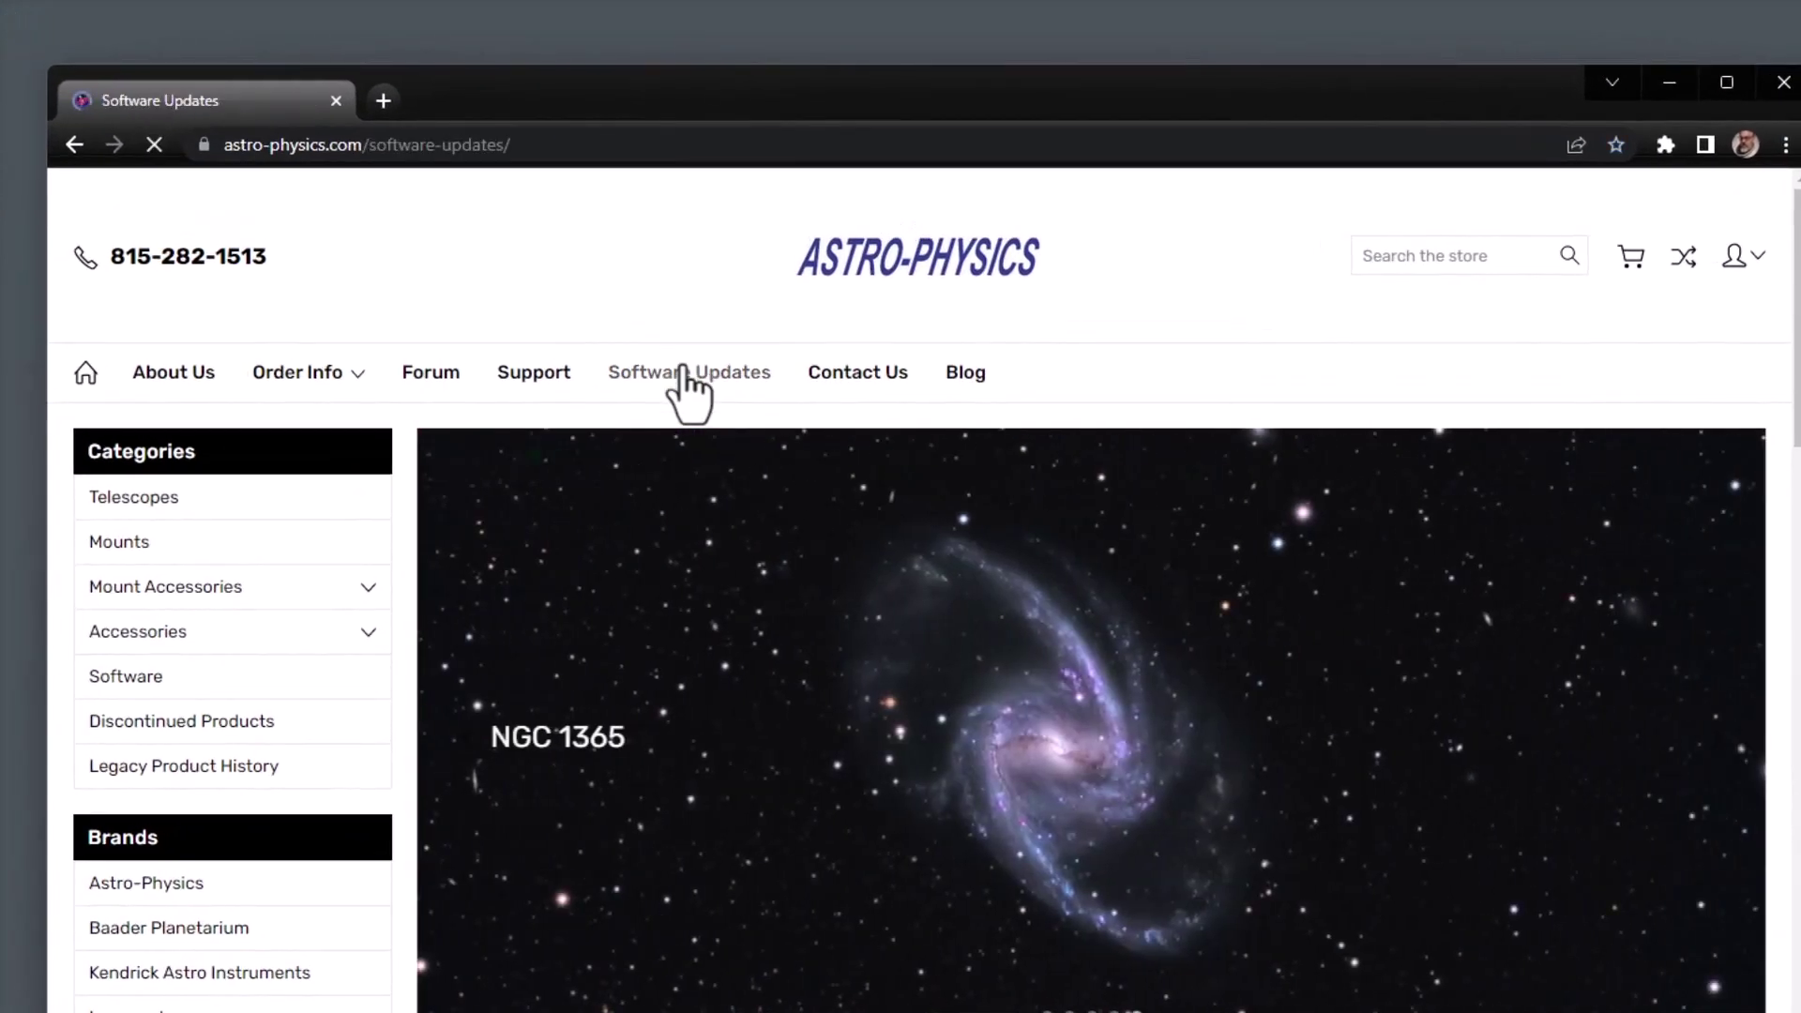
scroll(645, 653, down, 7)
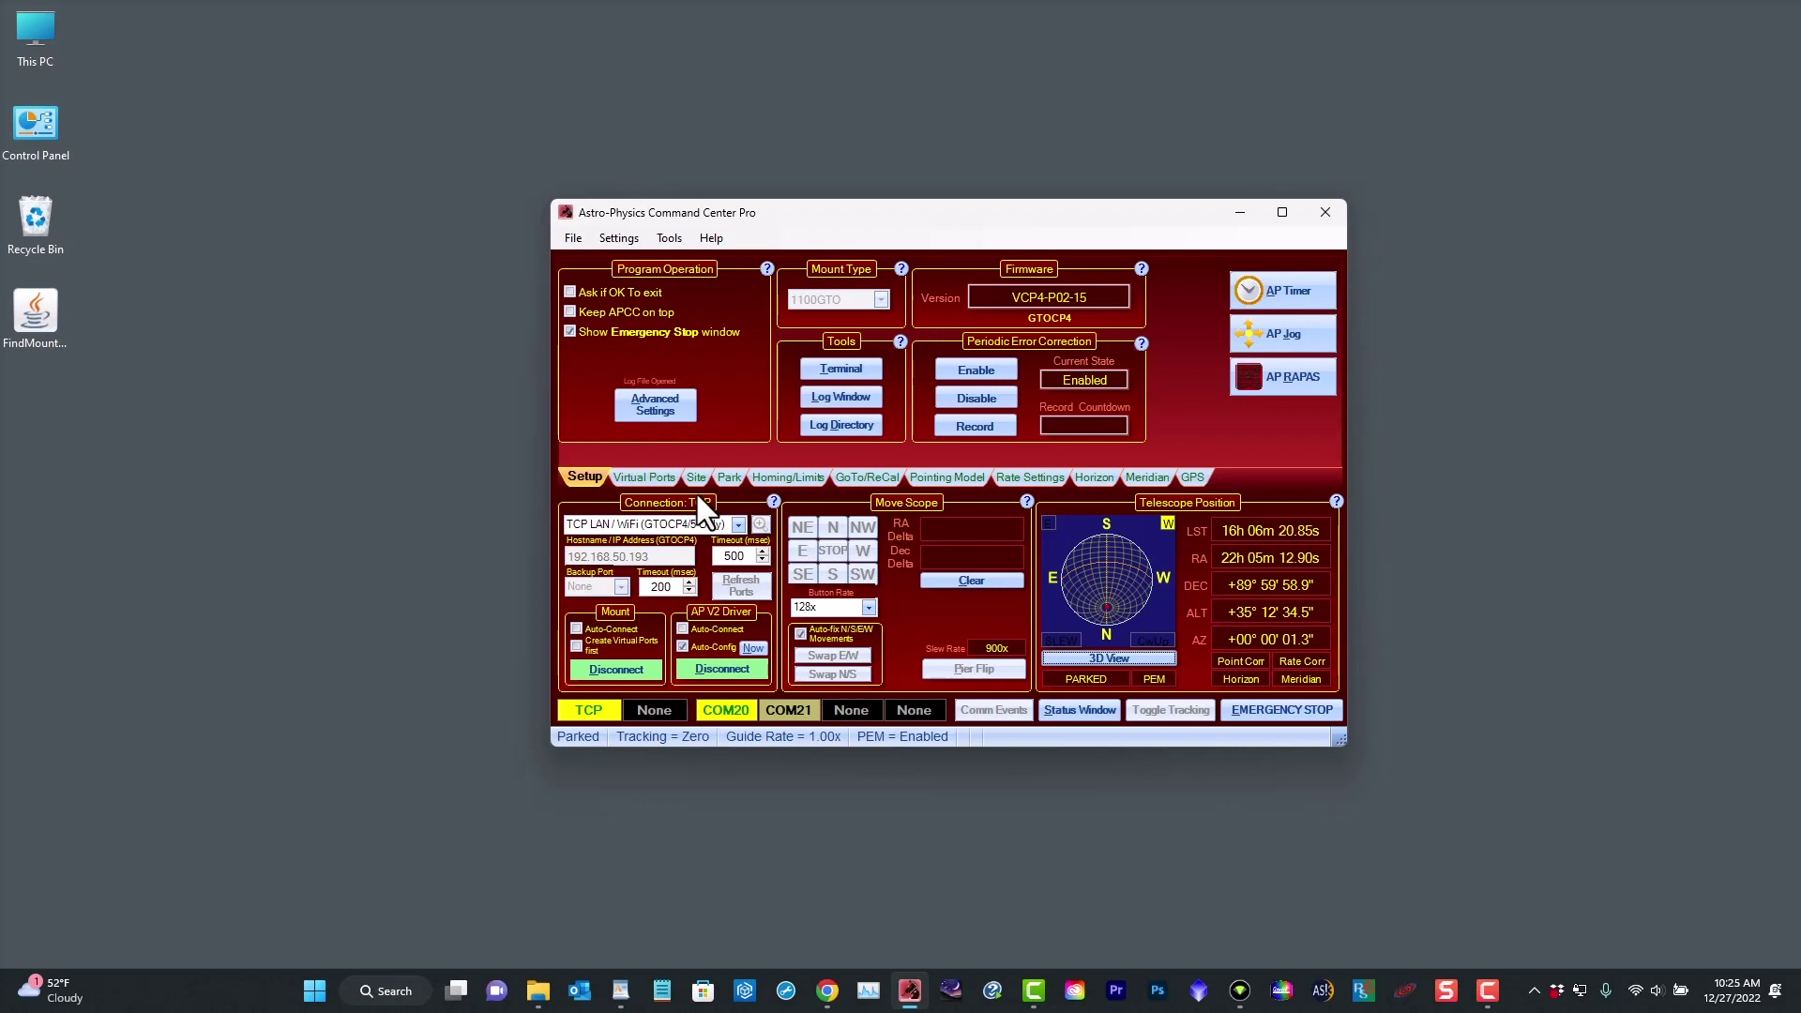
Disconnect the AP V2 driver and the mount, then exit APCC
click(738, 662)
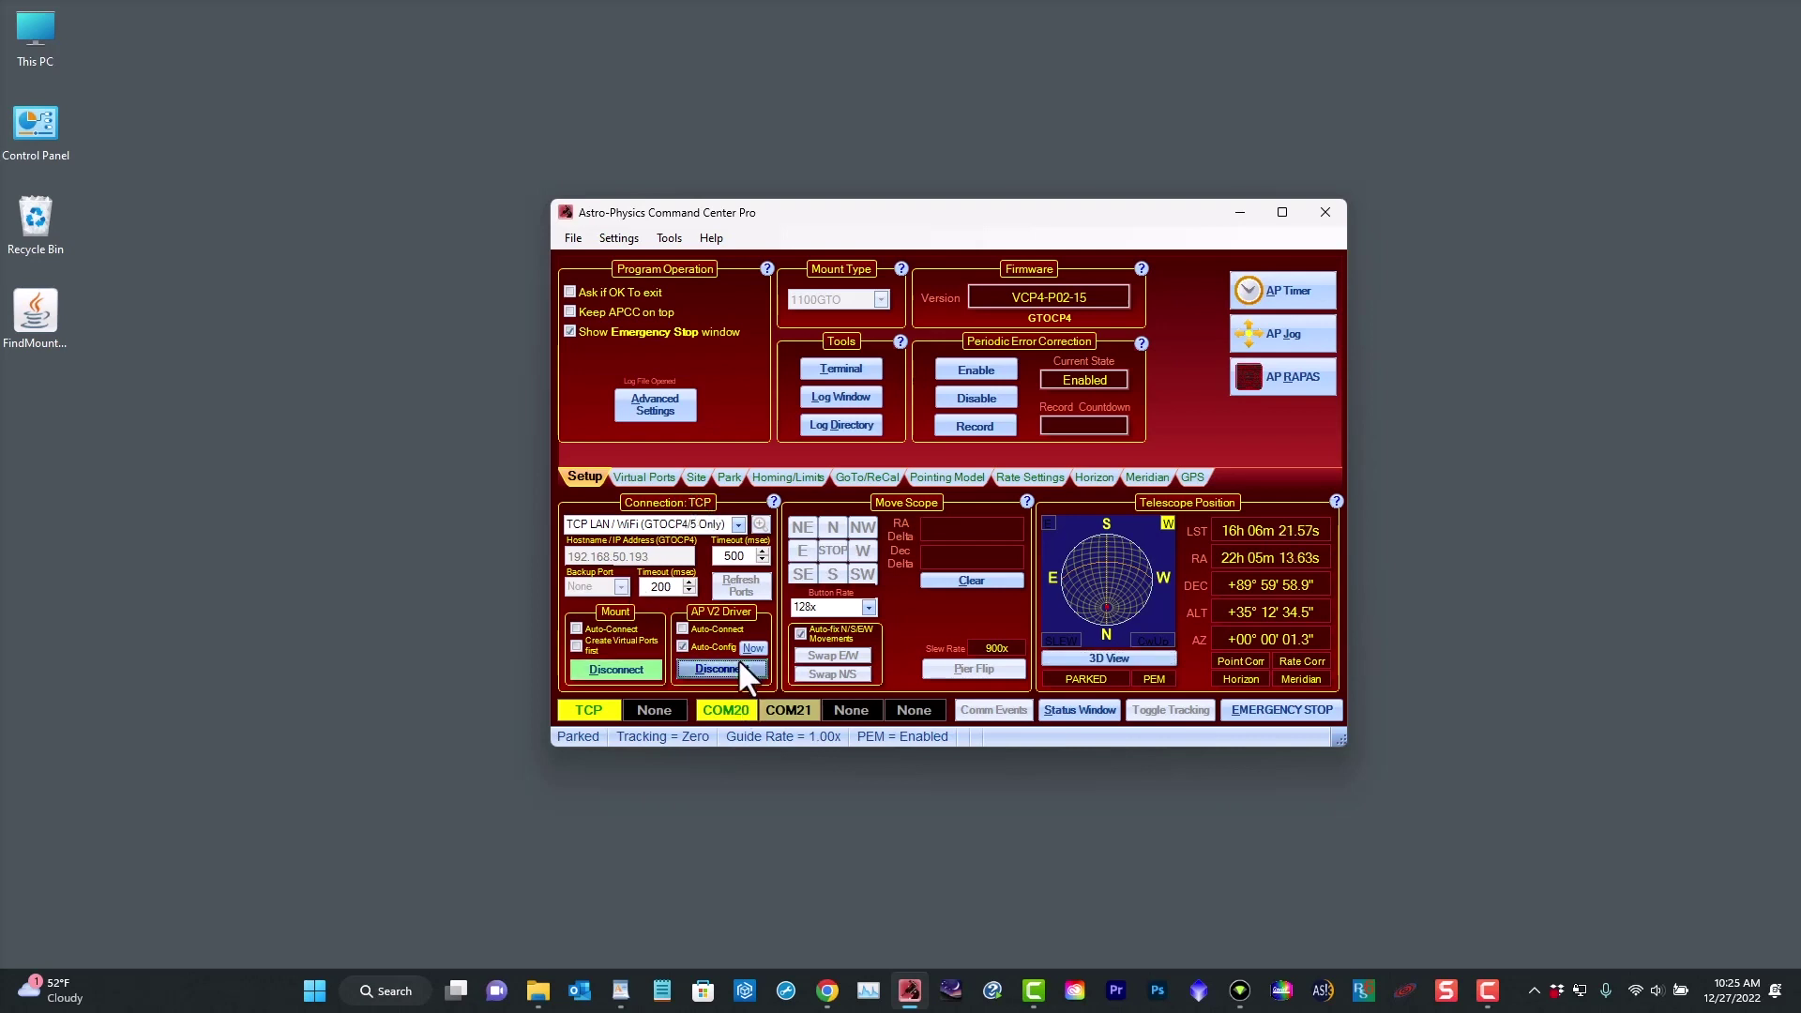
click(623, 663)
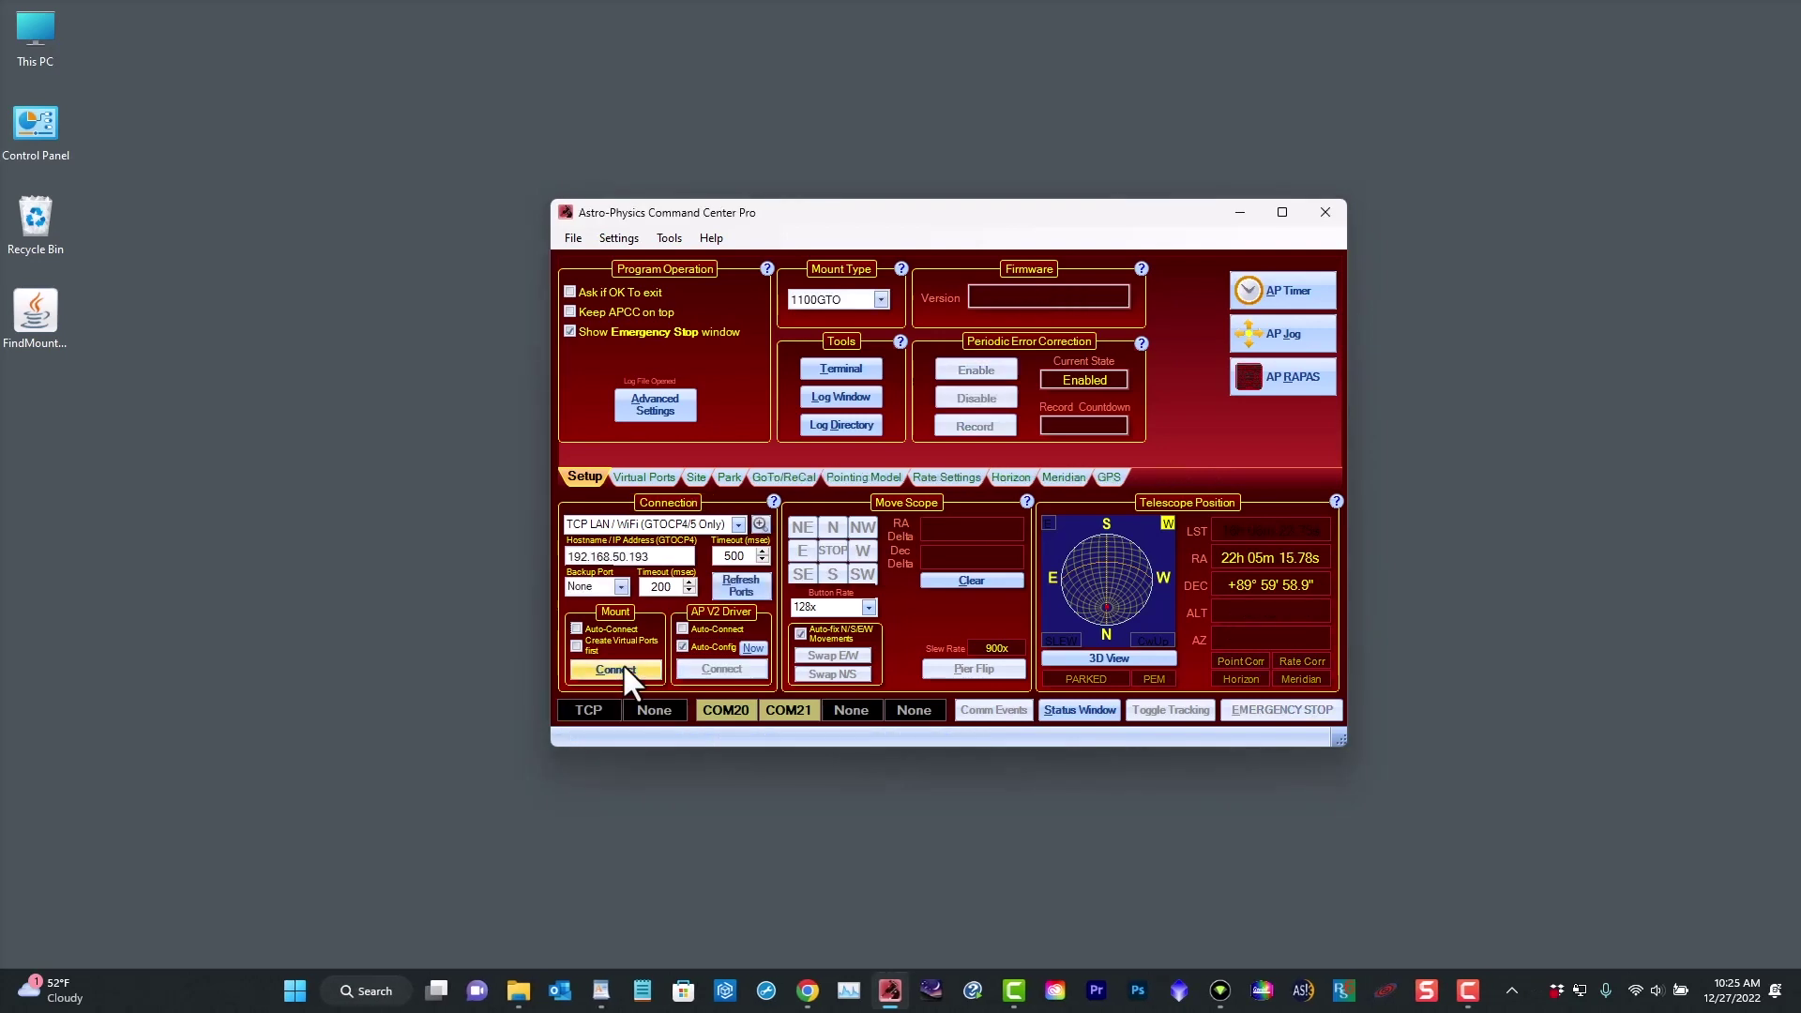
click(1323, 214)
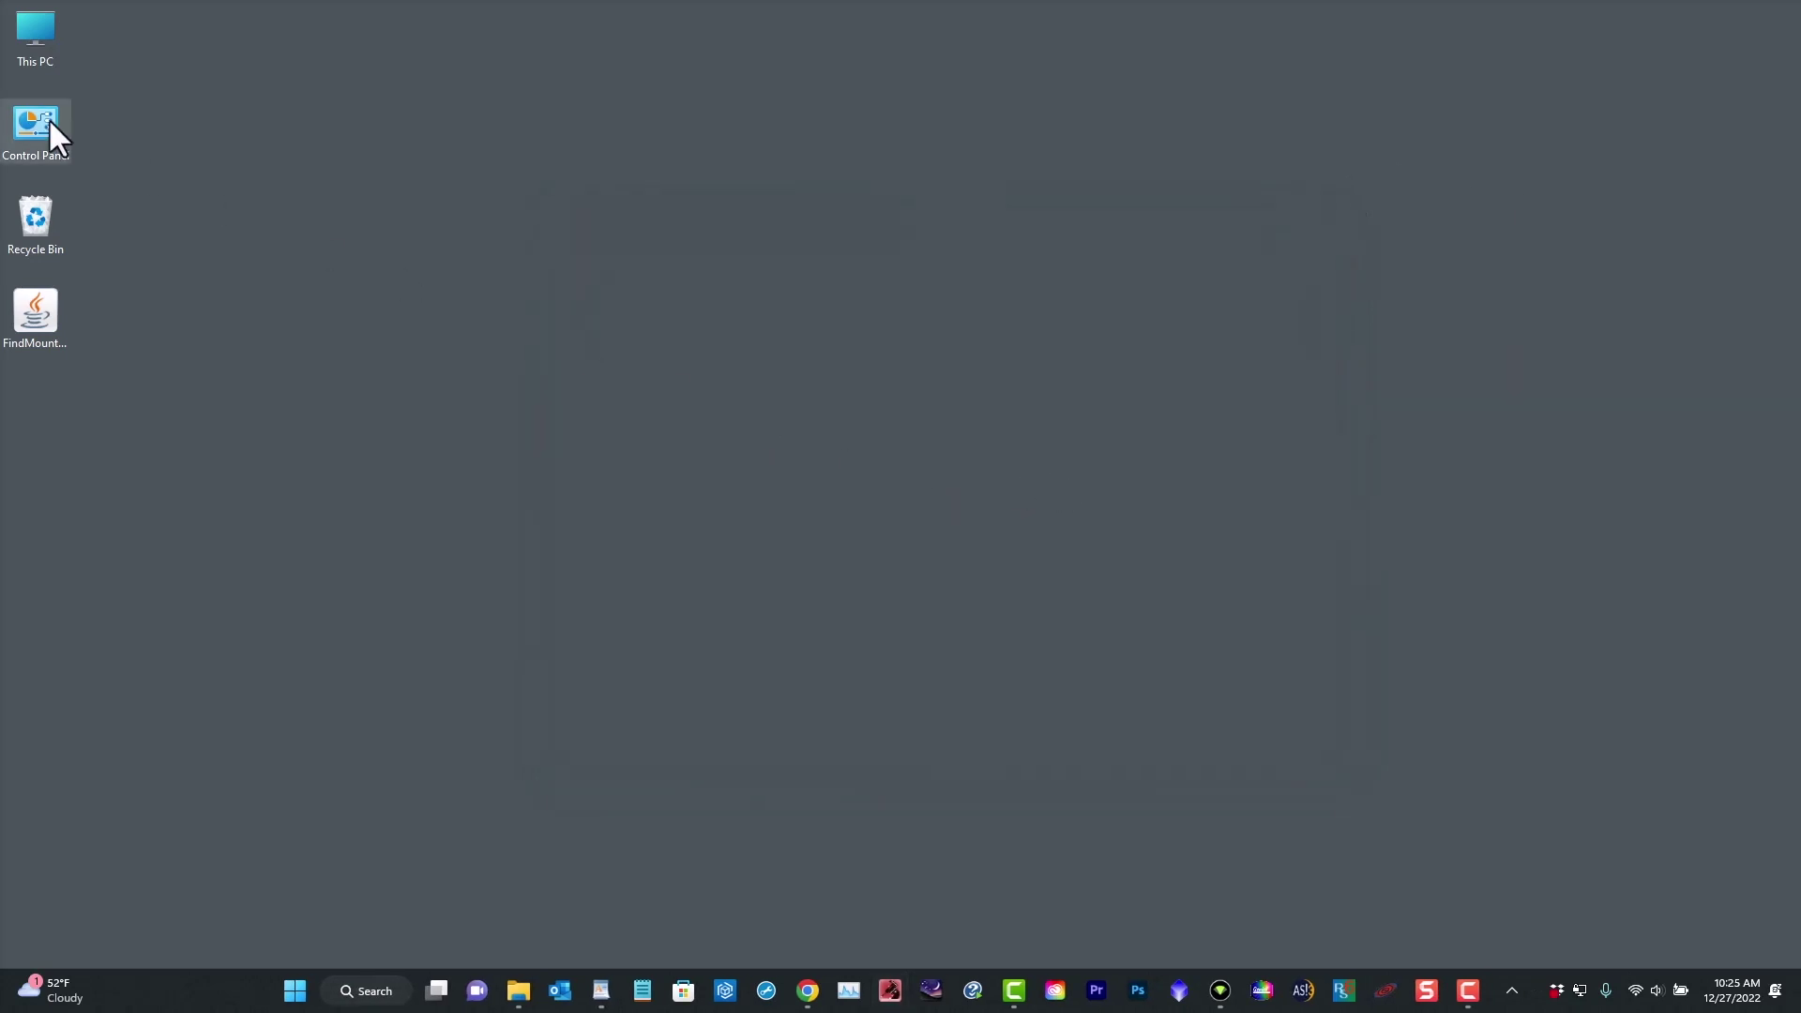
Uninstall AstroPhysics Command Center Pro through Control Panel's Programs and Features
double_click(37, 122)
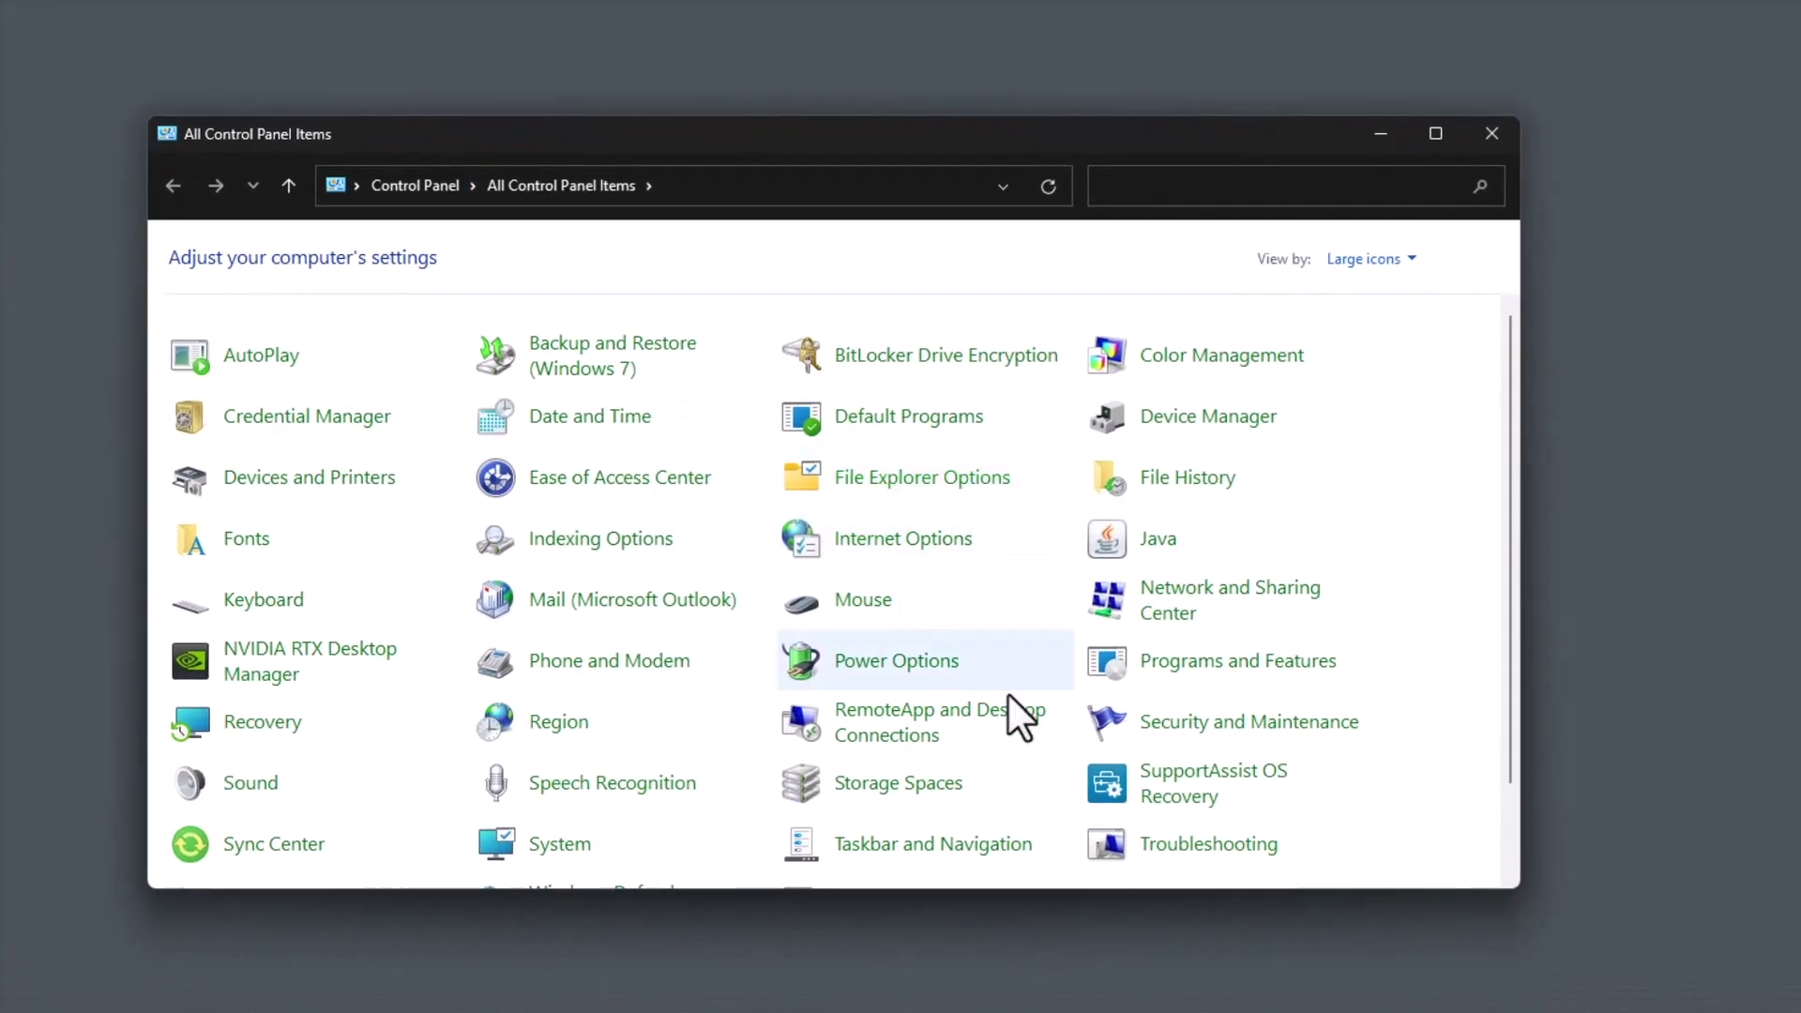
click(1199, 683)
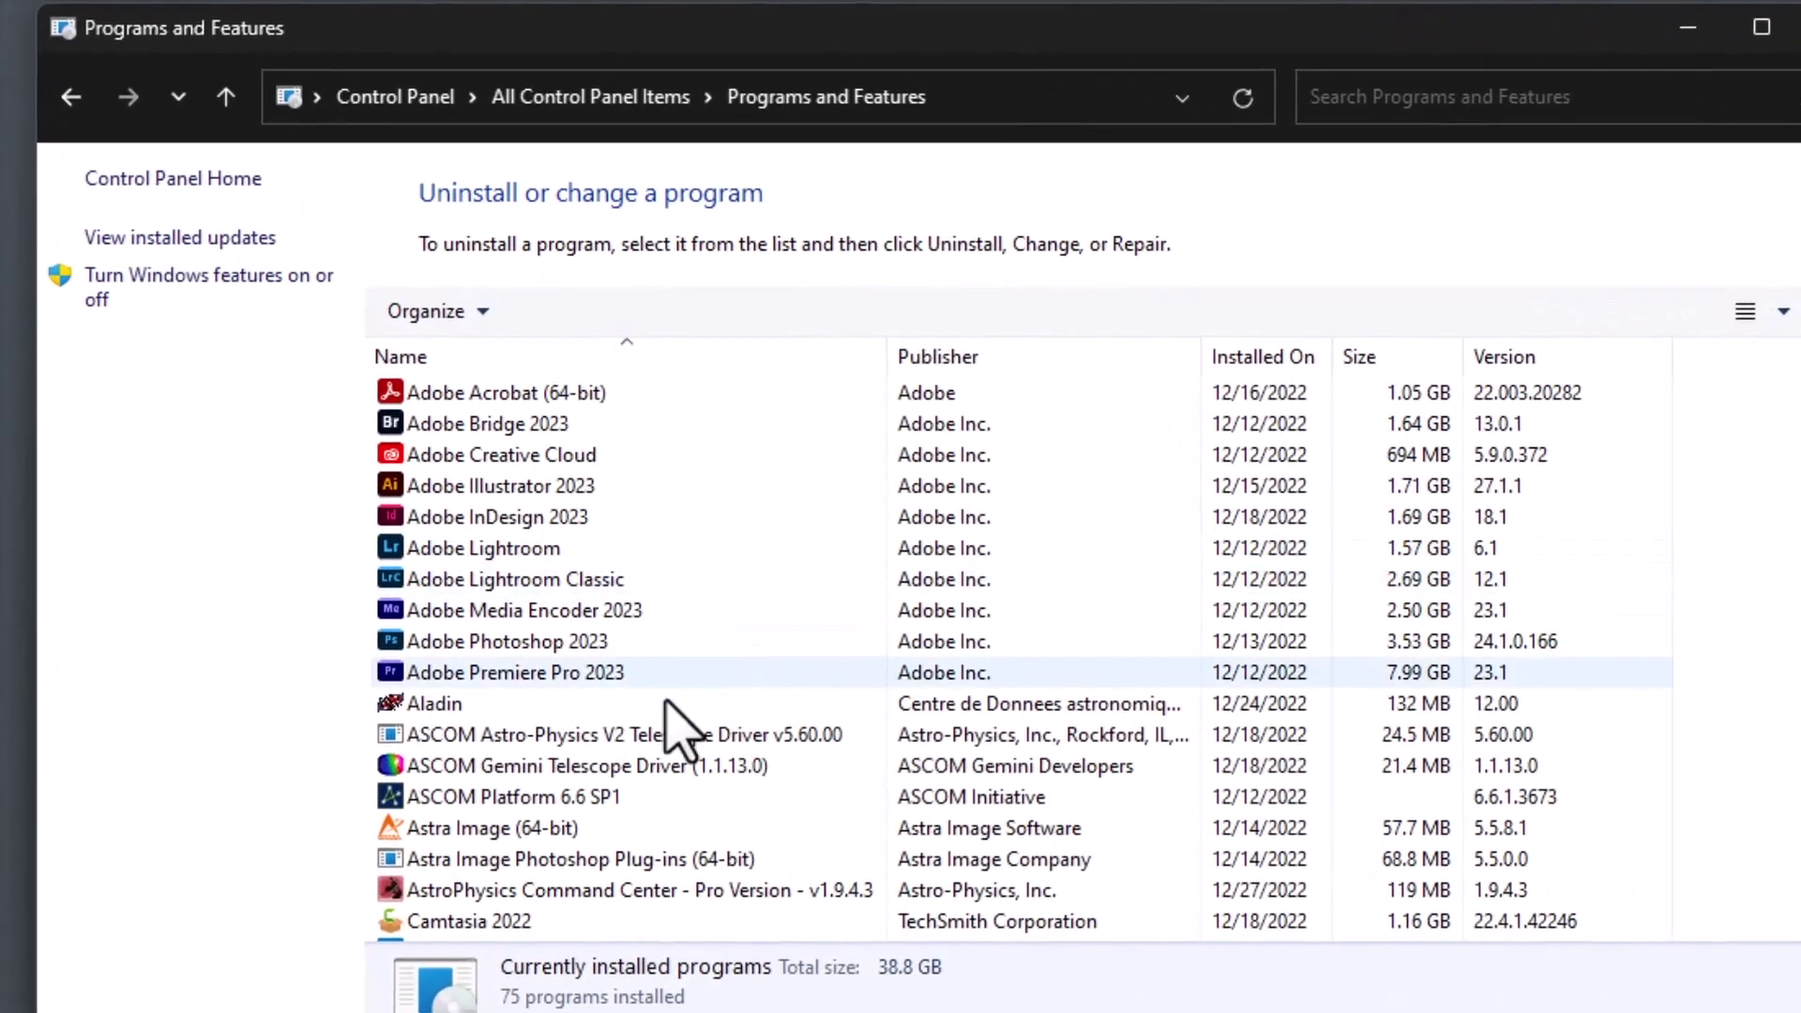
scroll(684, 725, down, 1)
click(591, 797)
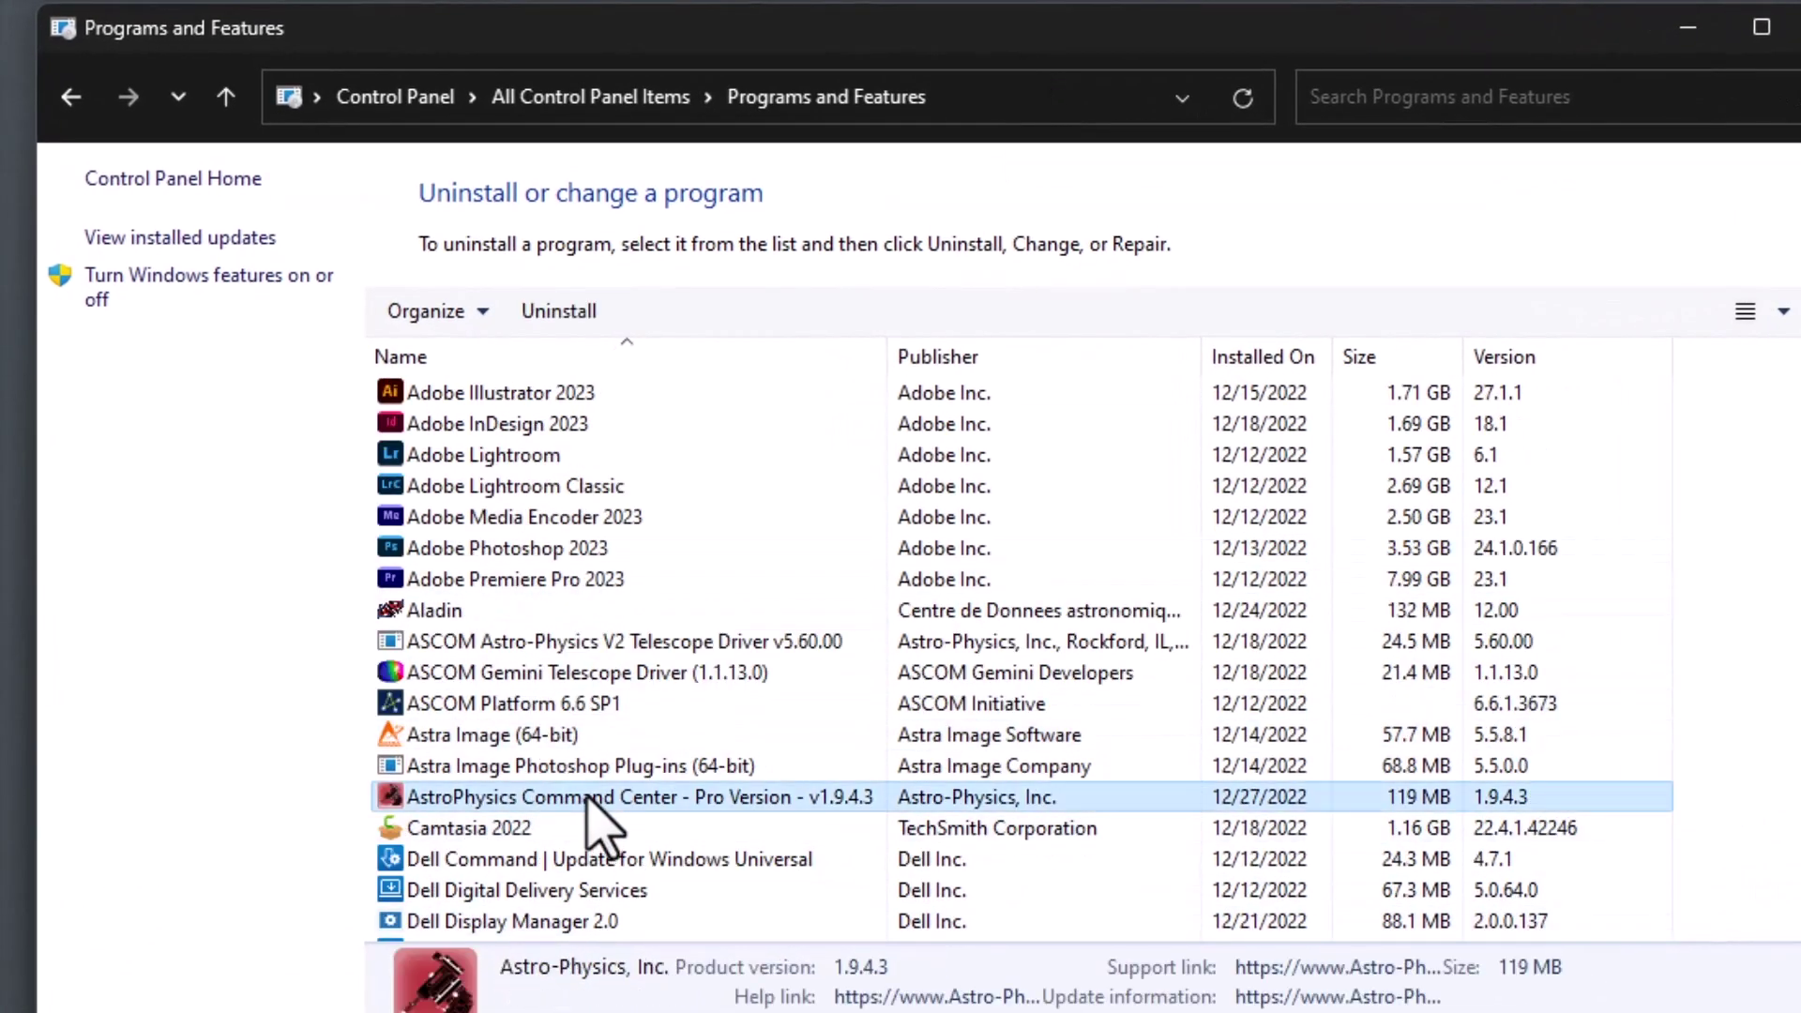
click(556, 319)
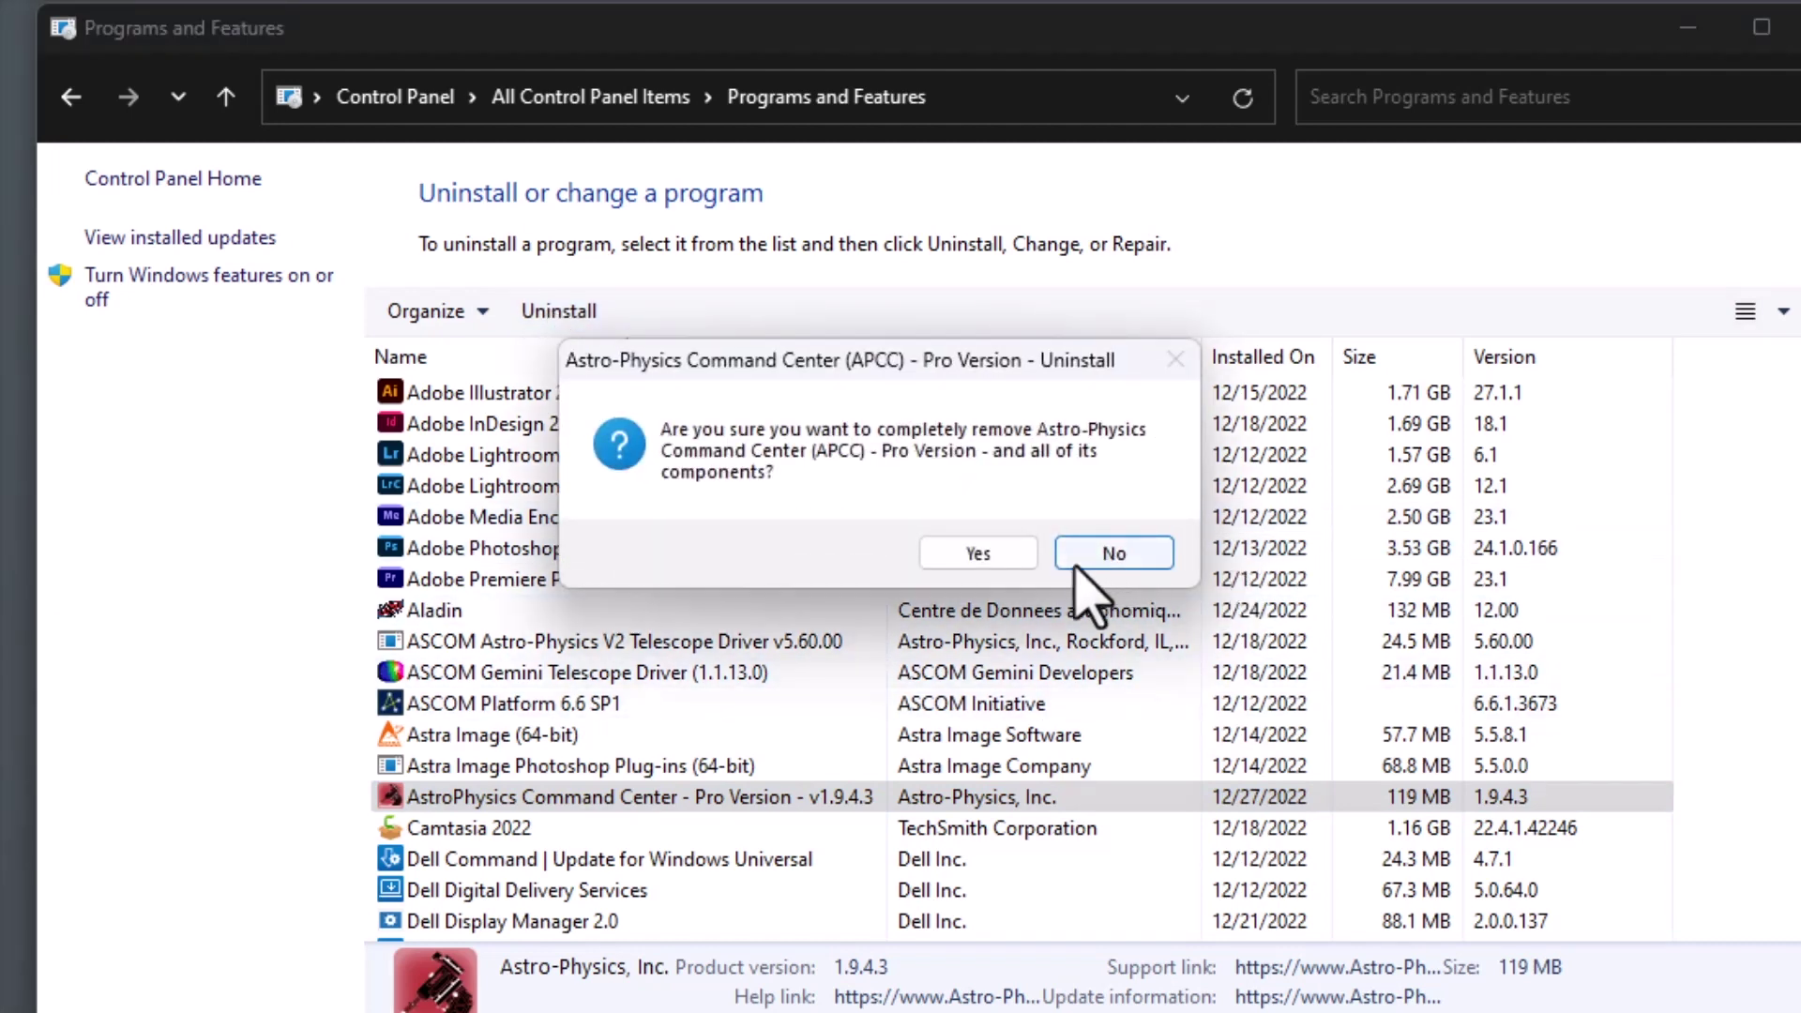
click(993, 559)
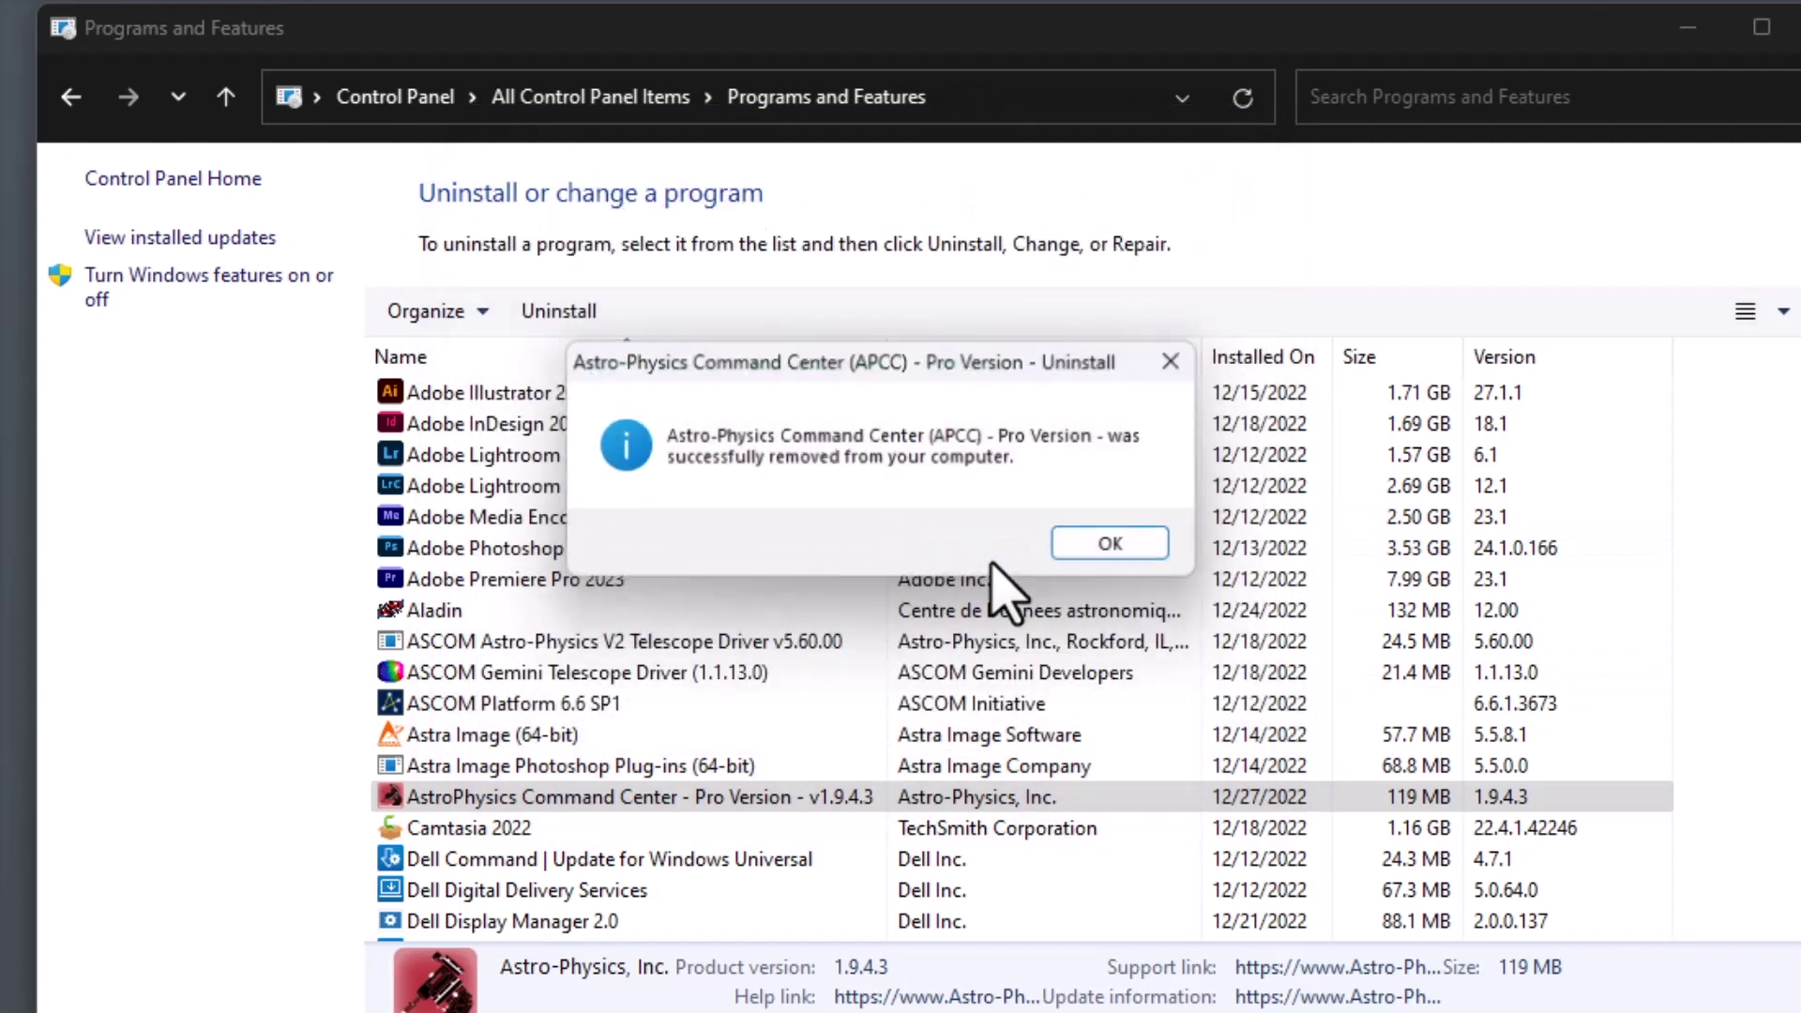
click(1116, 546)
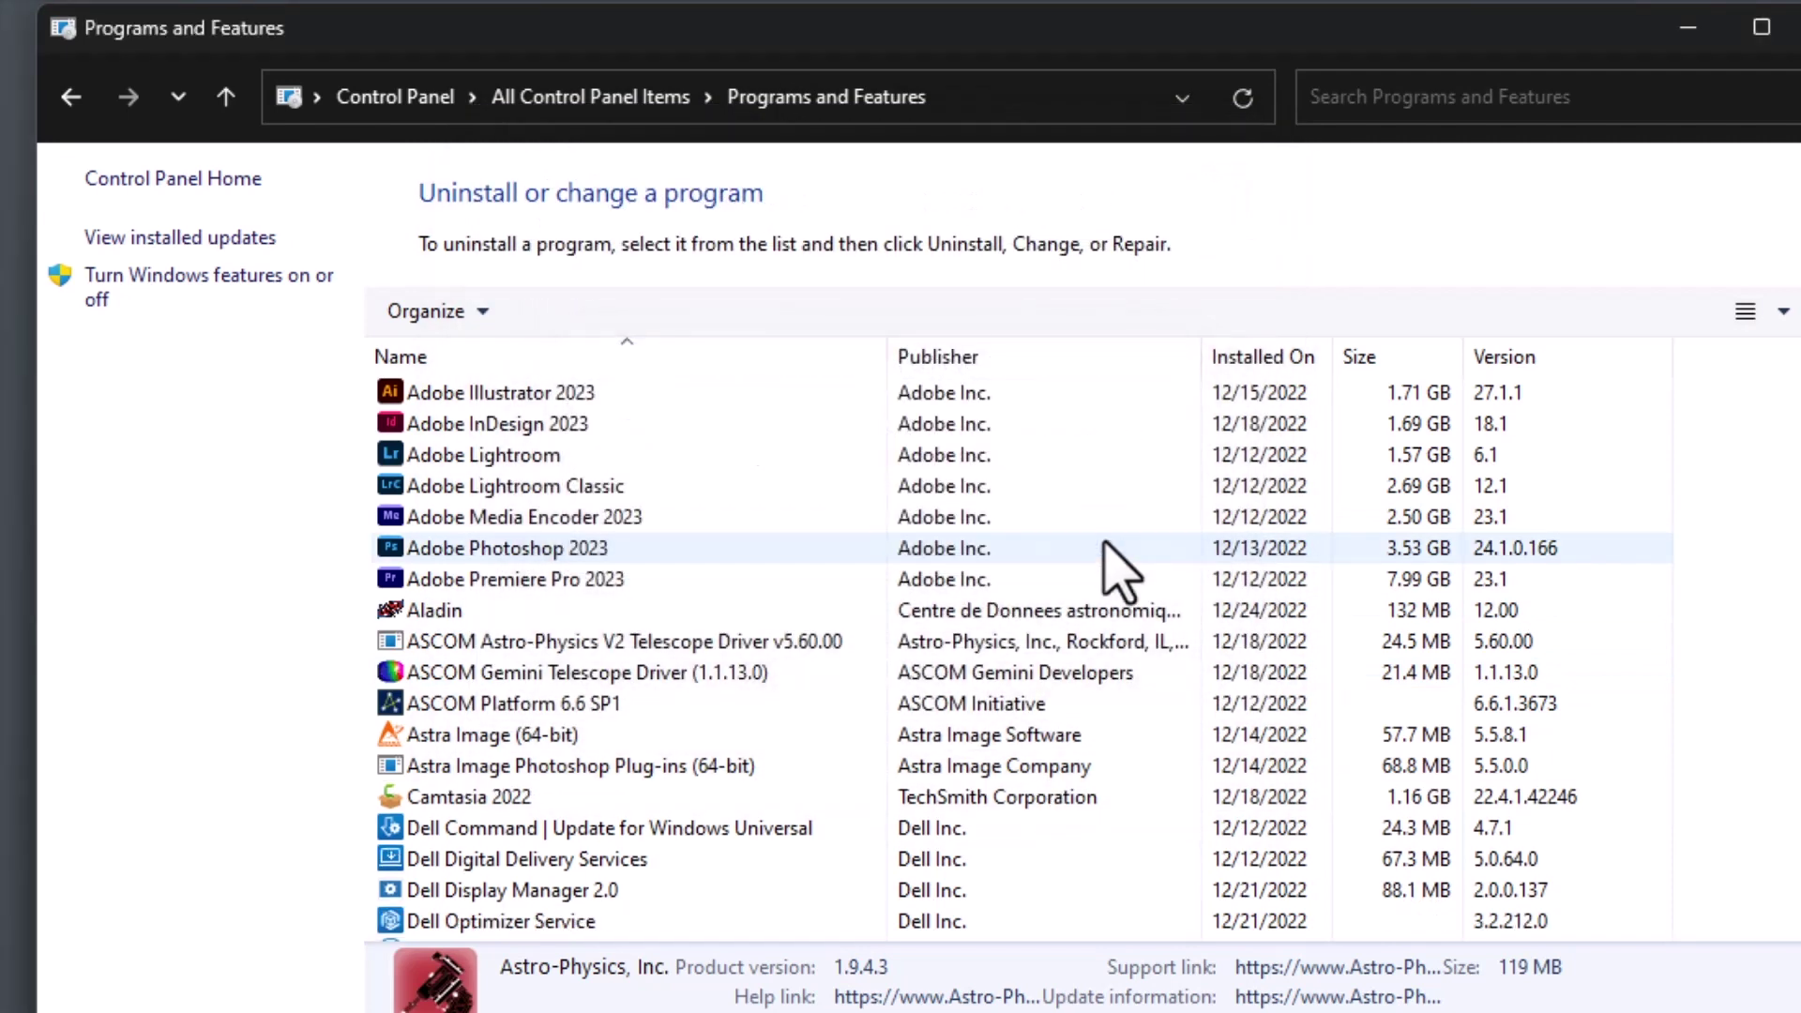
Uninstall the ASCOM Astro-Physics V2 Telescope Driver completely
click(611, 644)
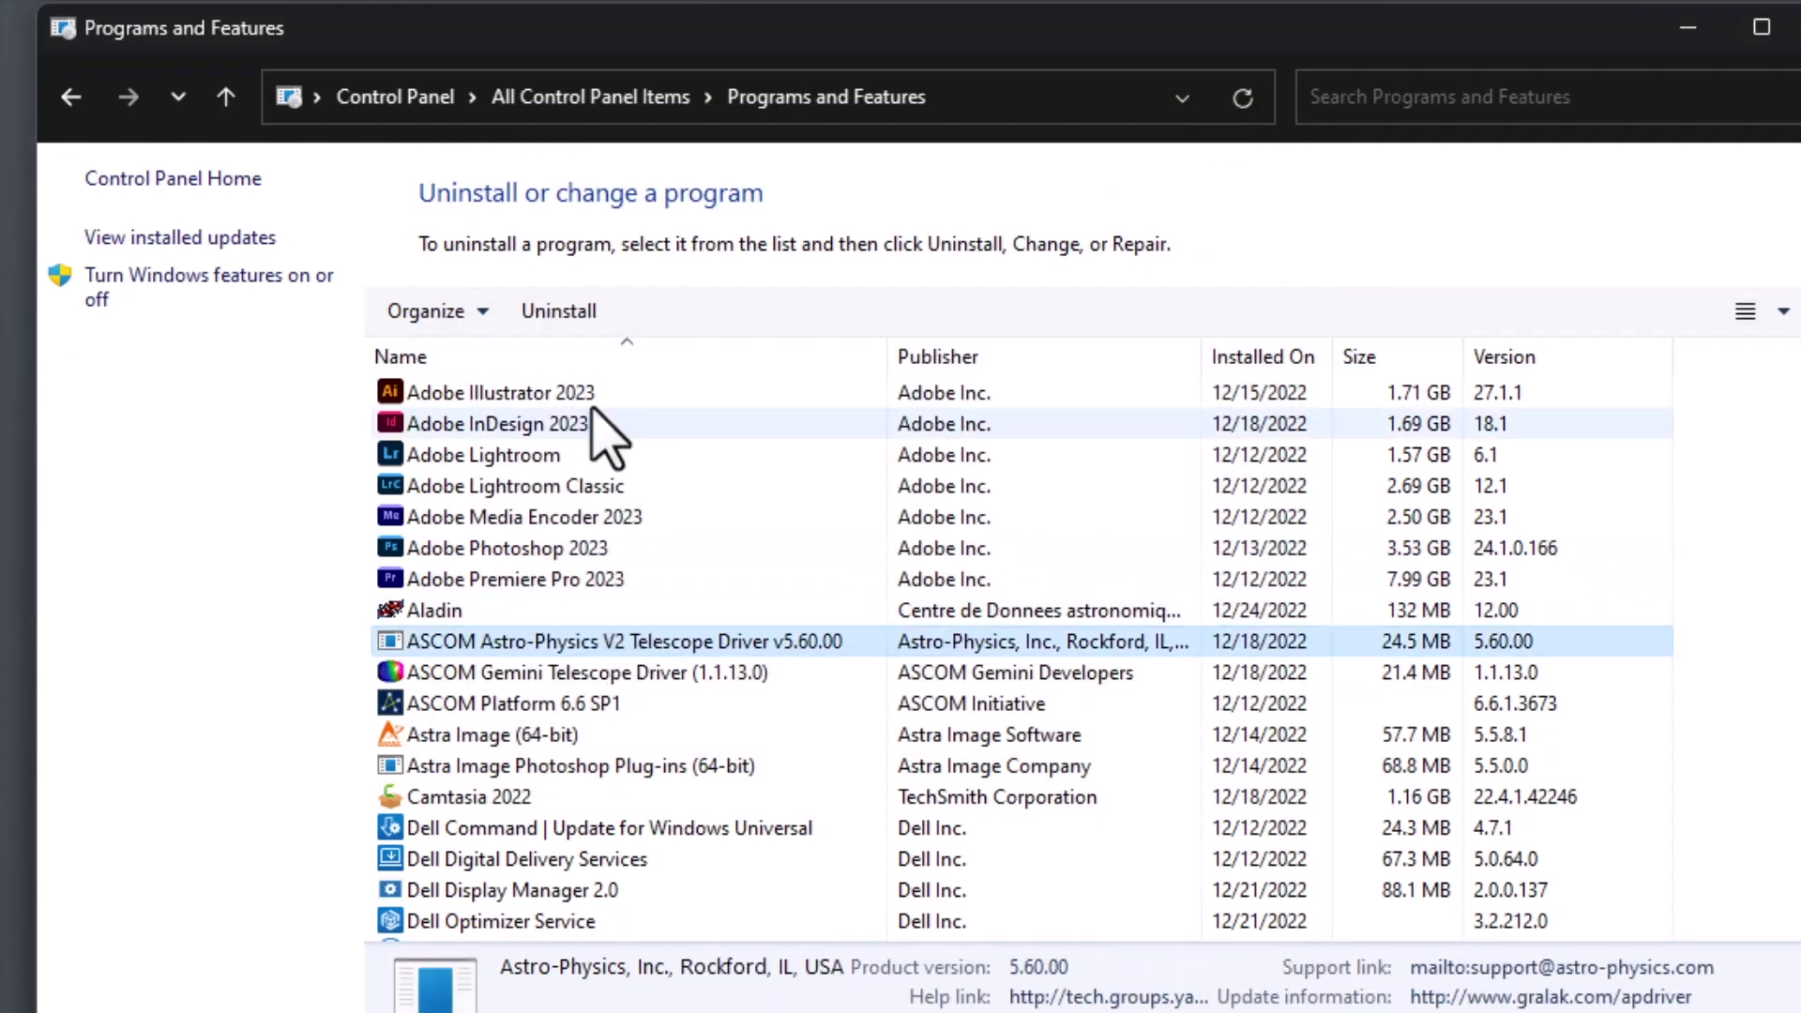
click(558, 313)
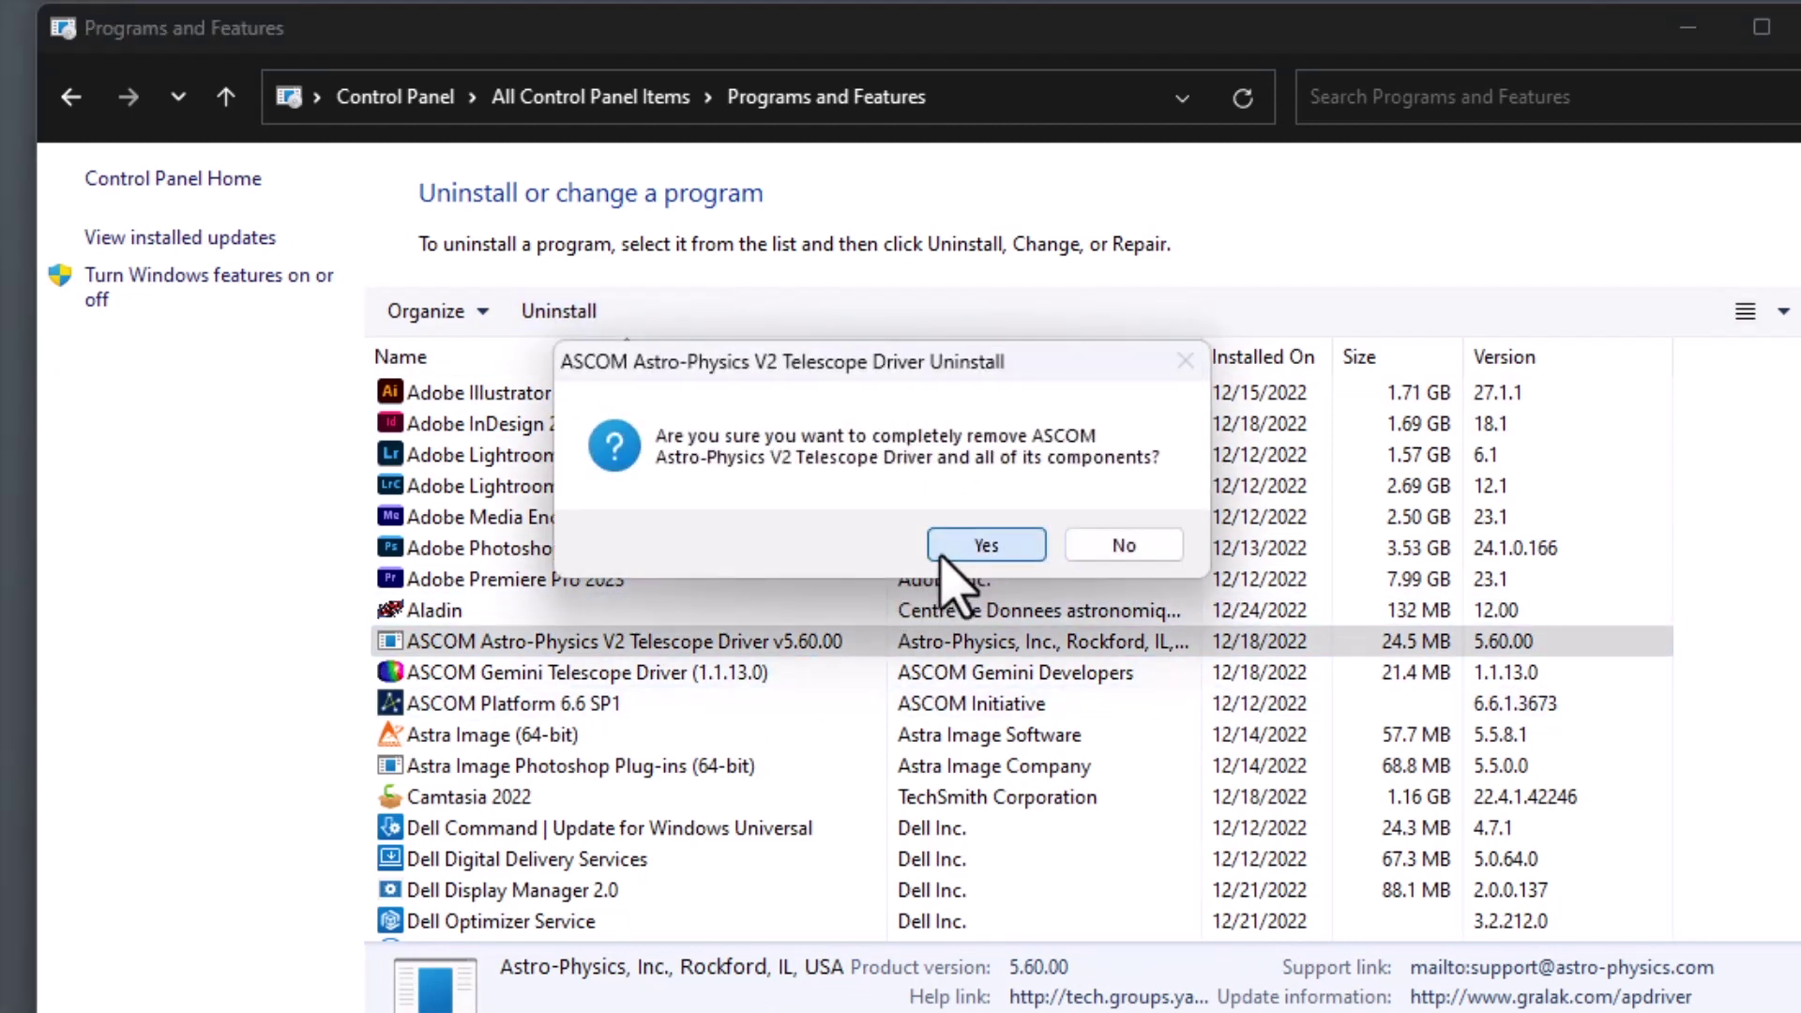
click(946, 551)
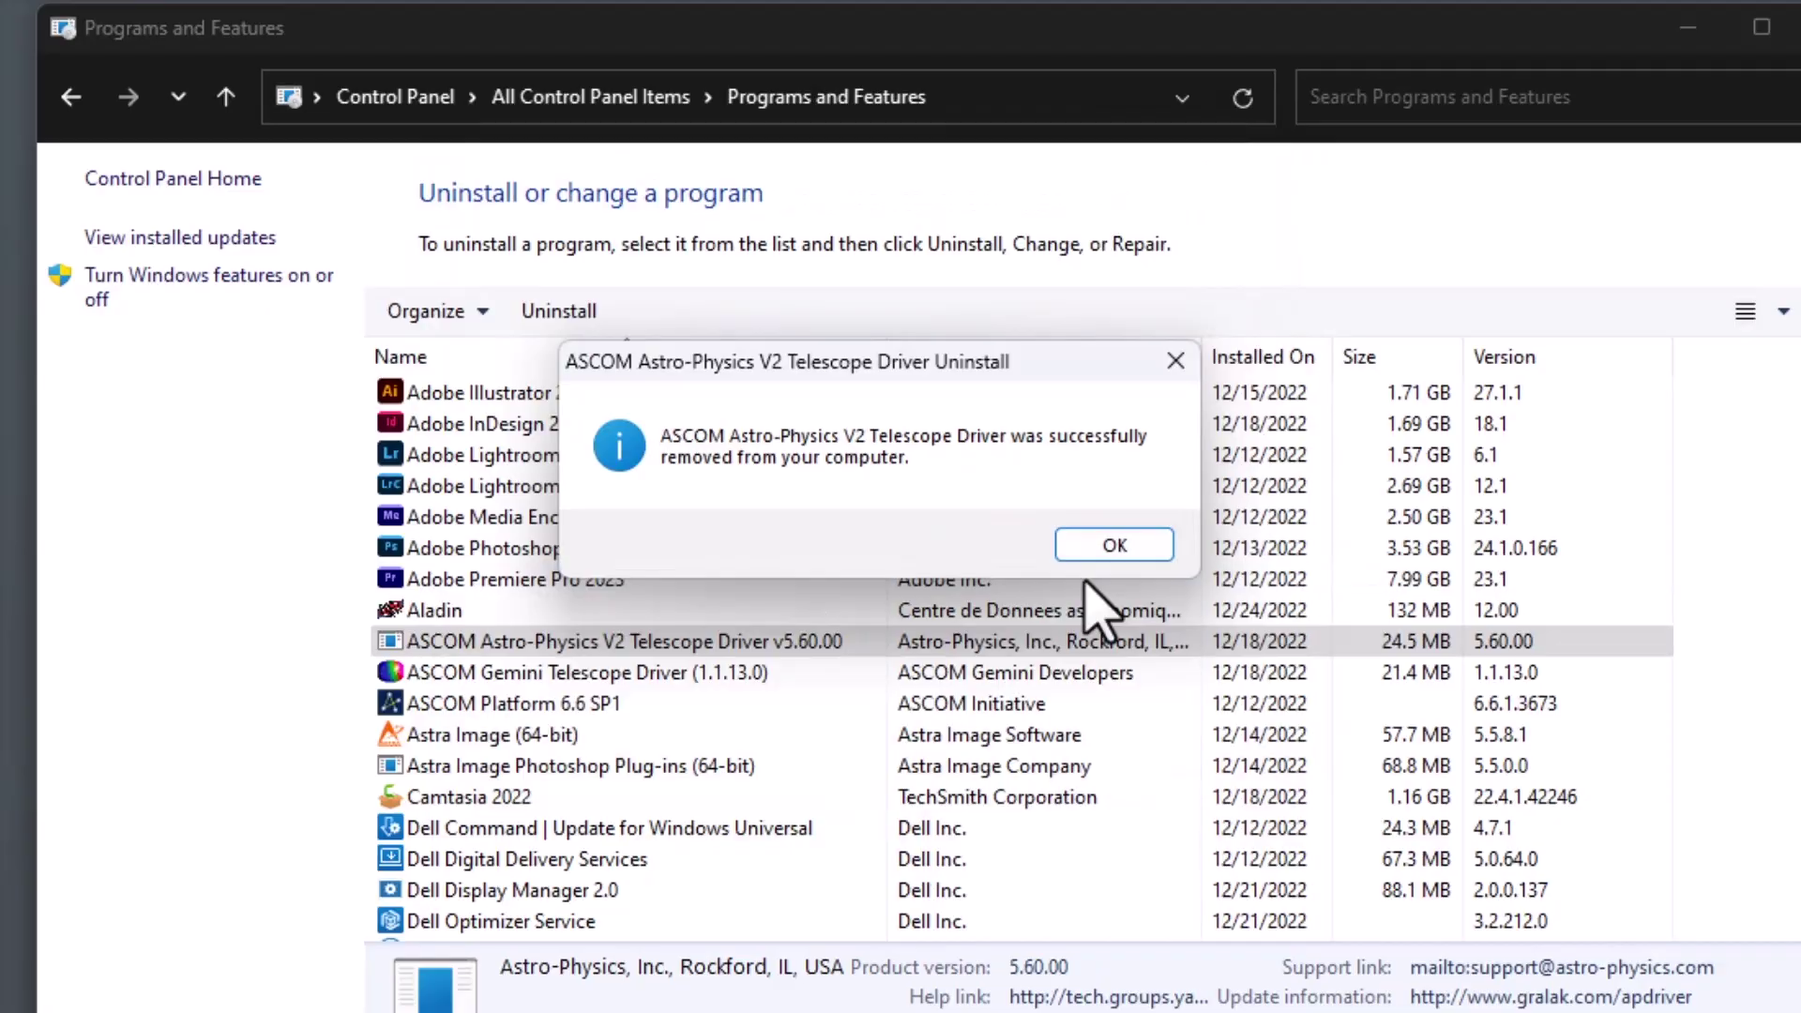
click(1119, 546)
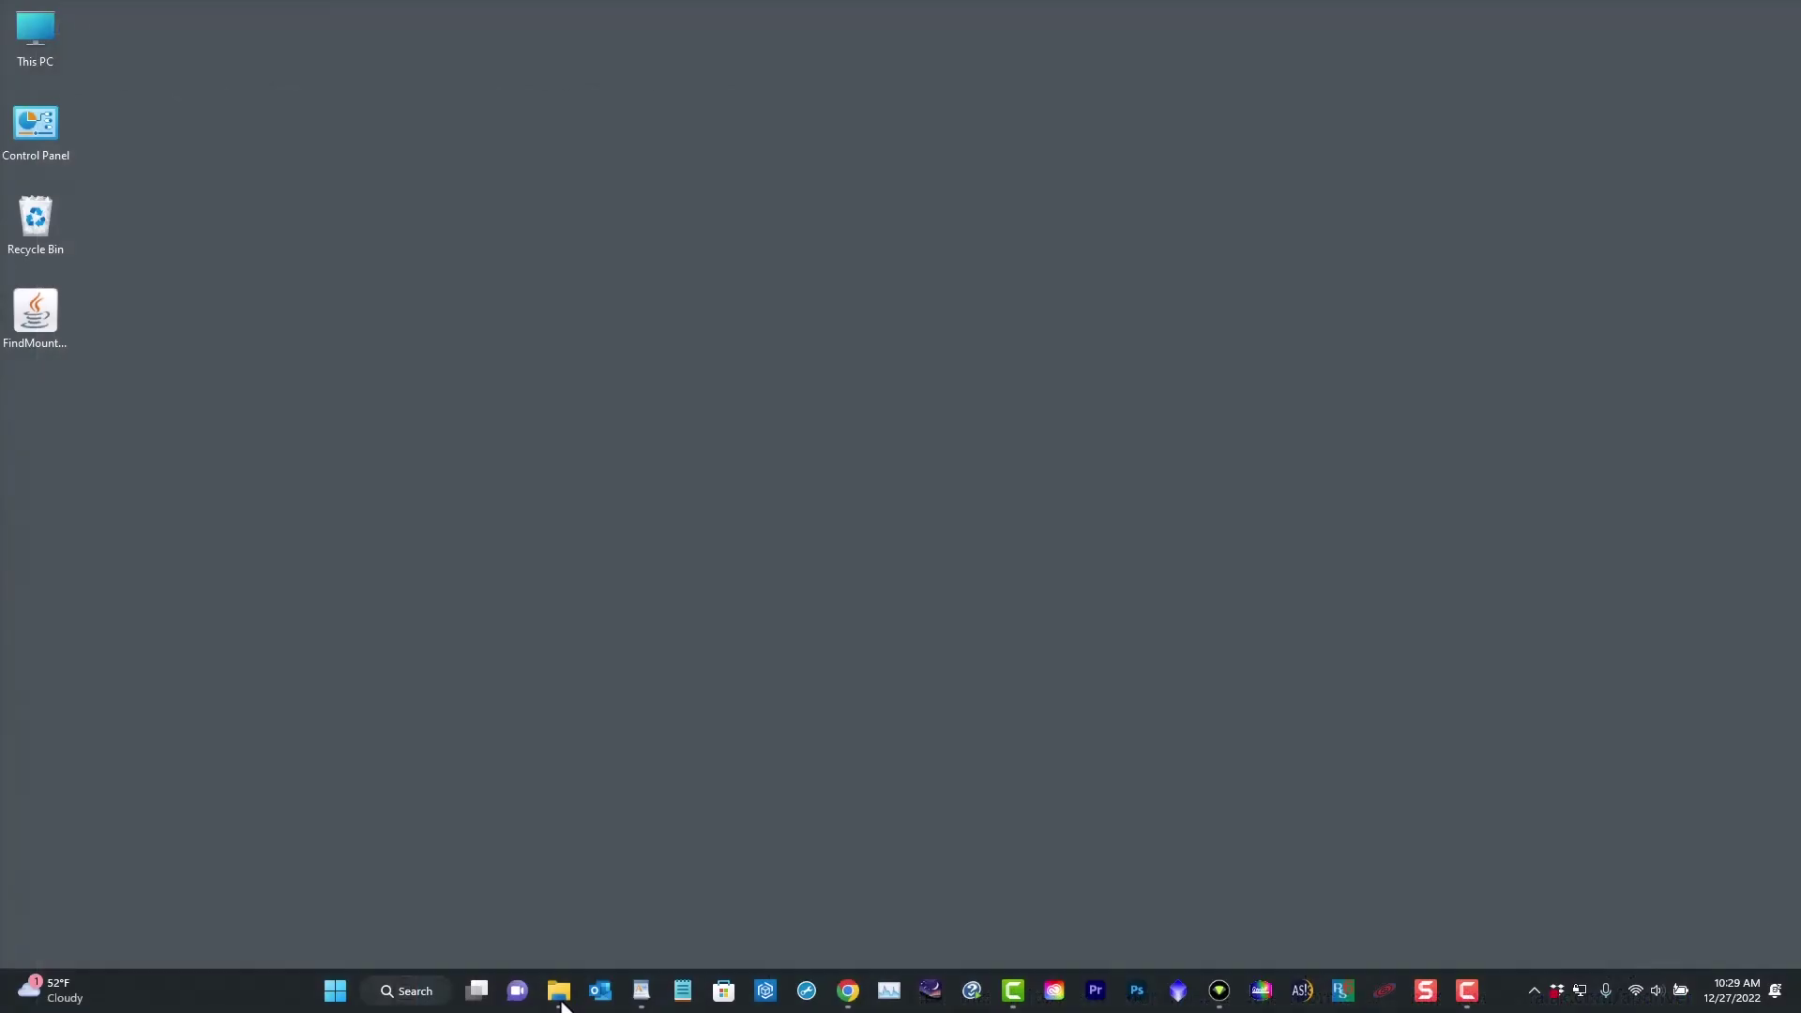
Install APCC Pro 1.9.6.1a from Downloads with default location, without launching APCC or the PDF help
click(560, 992)
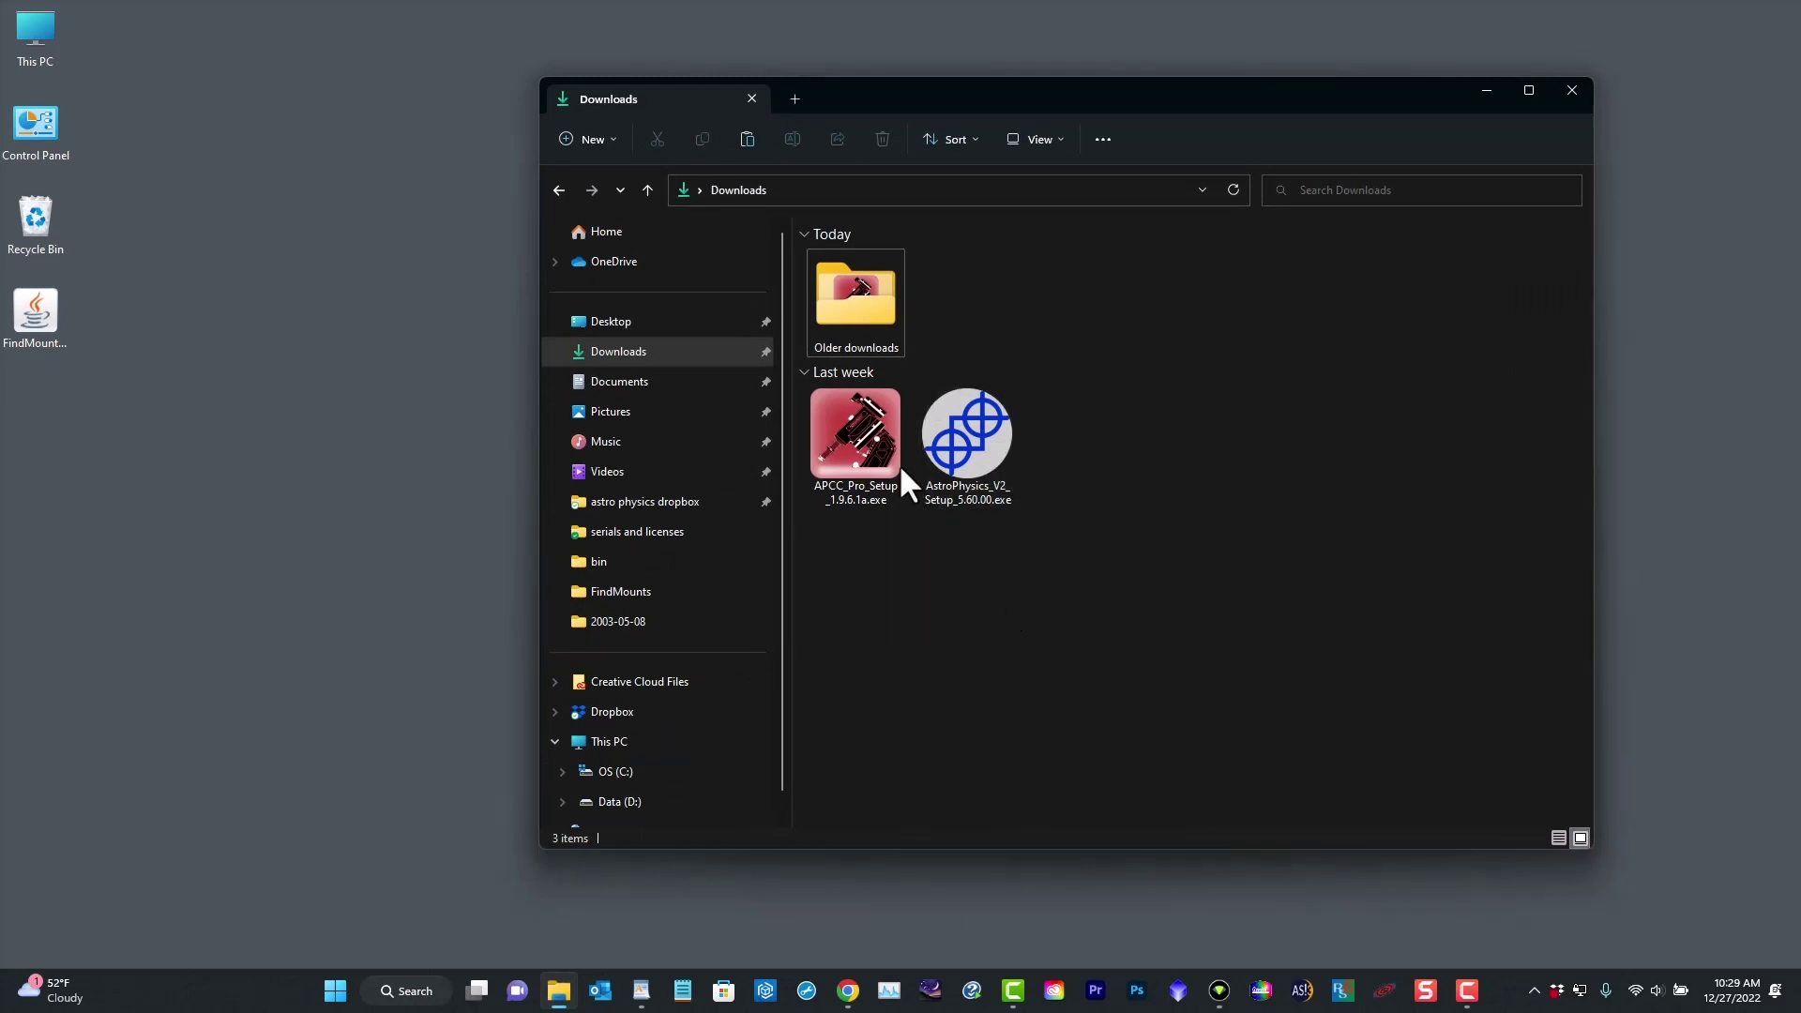
double_click(848, 446)
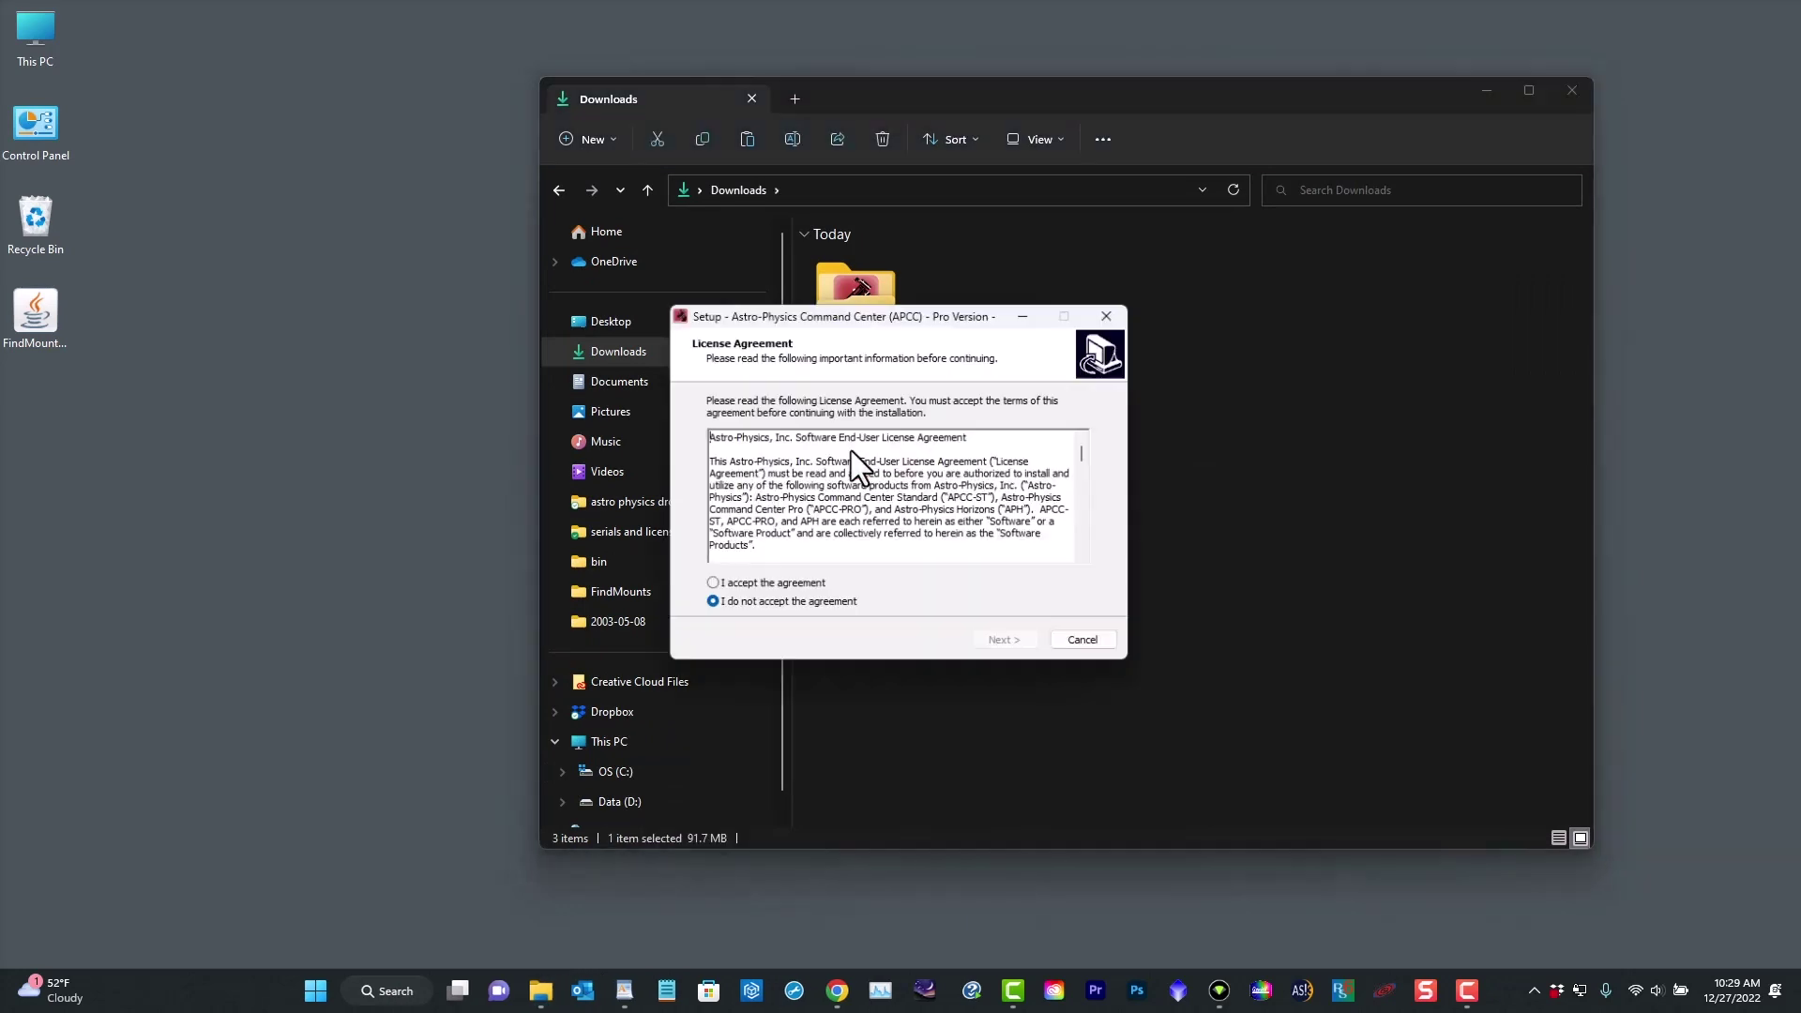
click(818, 586)
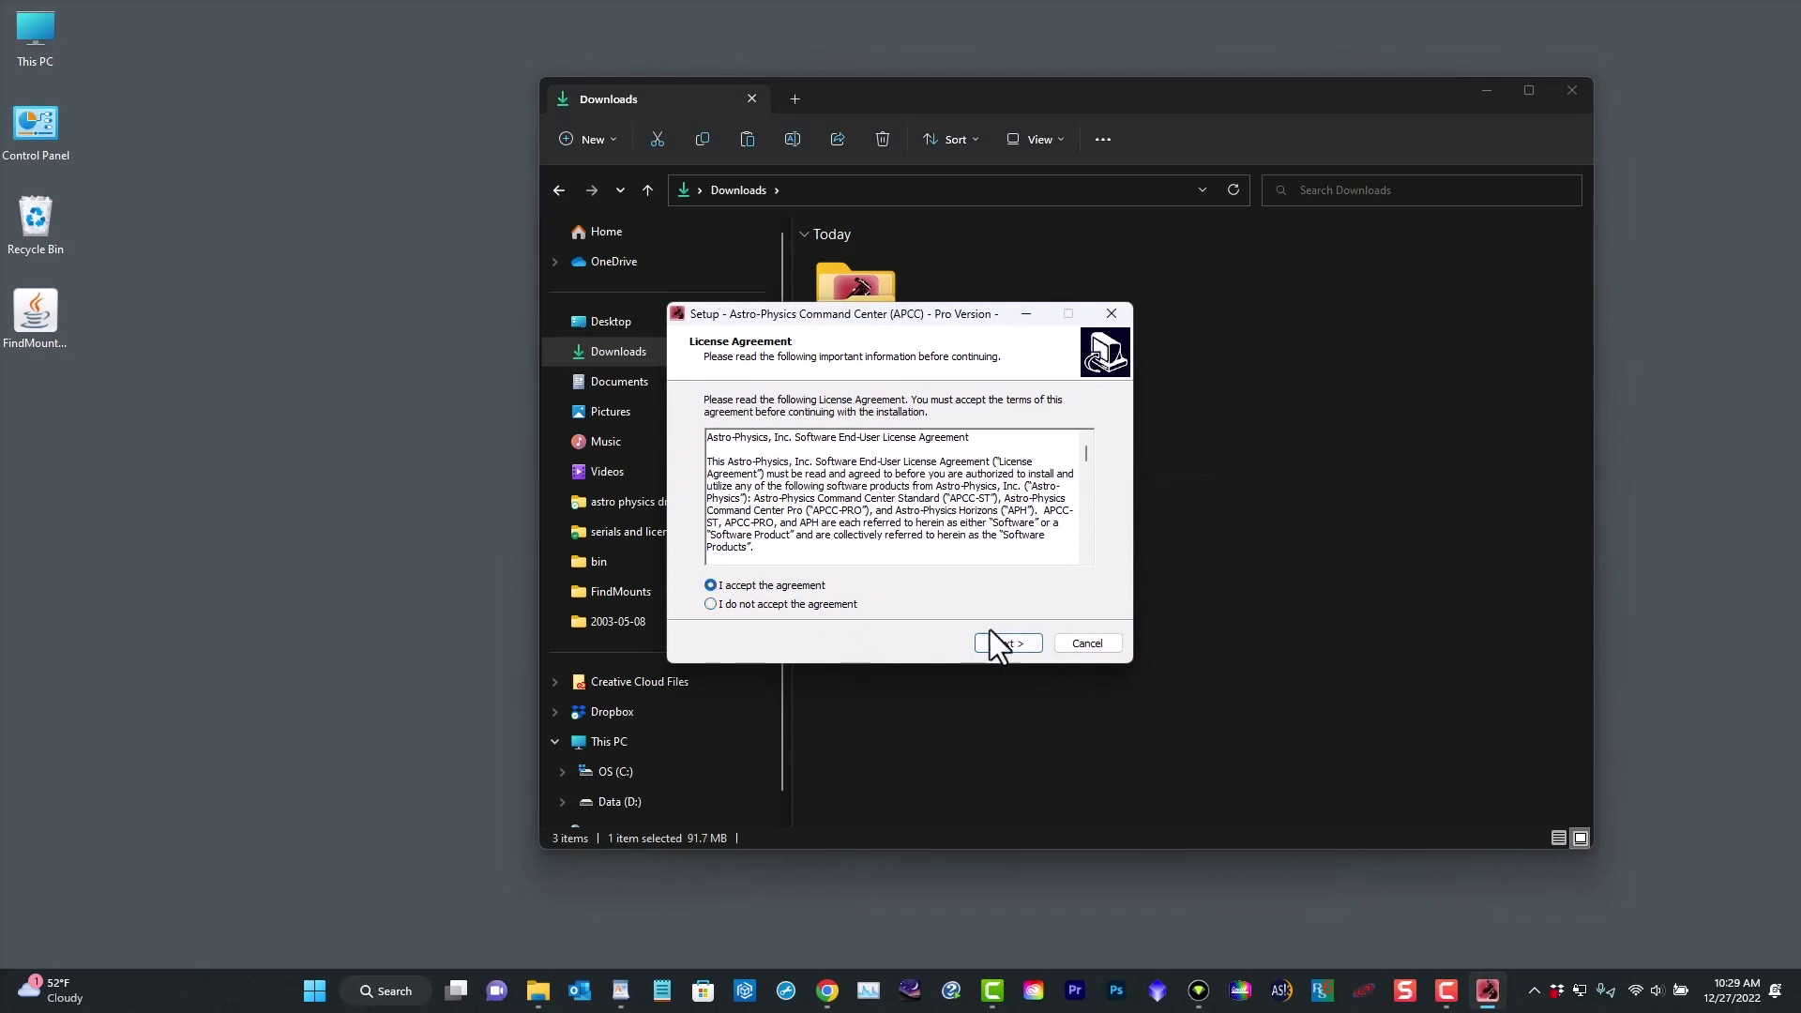
click(992, 635)
click(1001, 642)
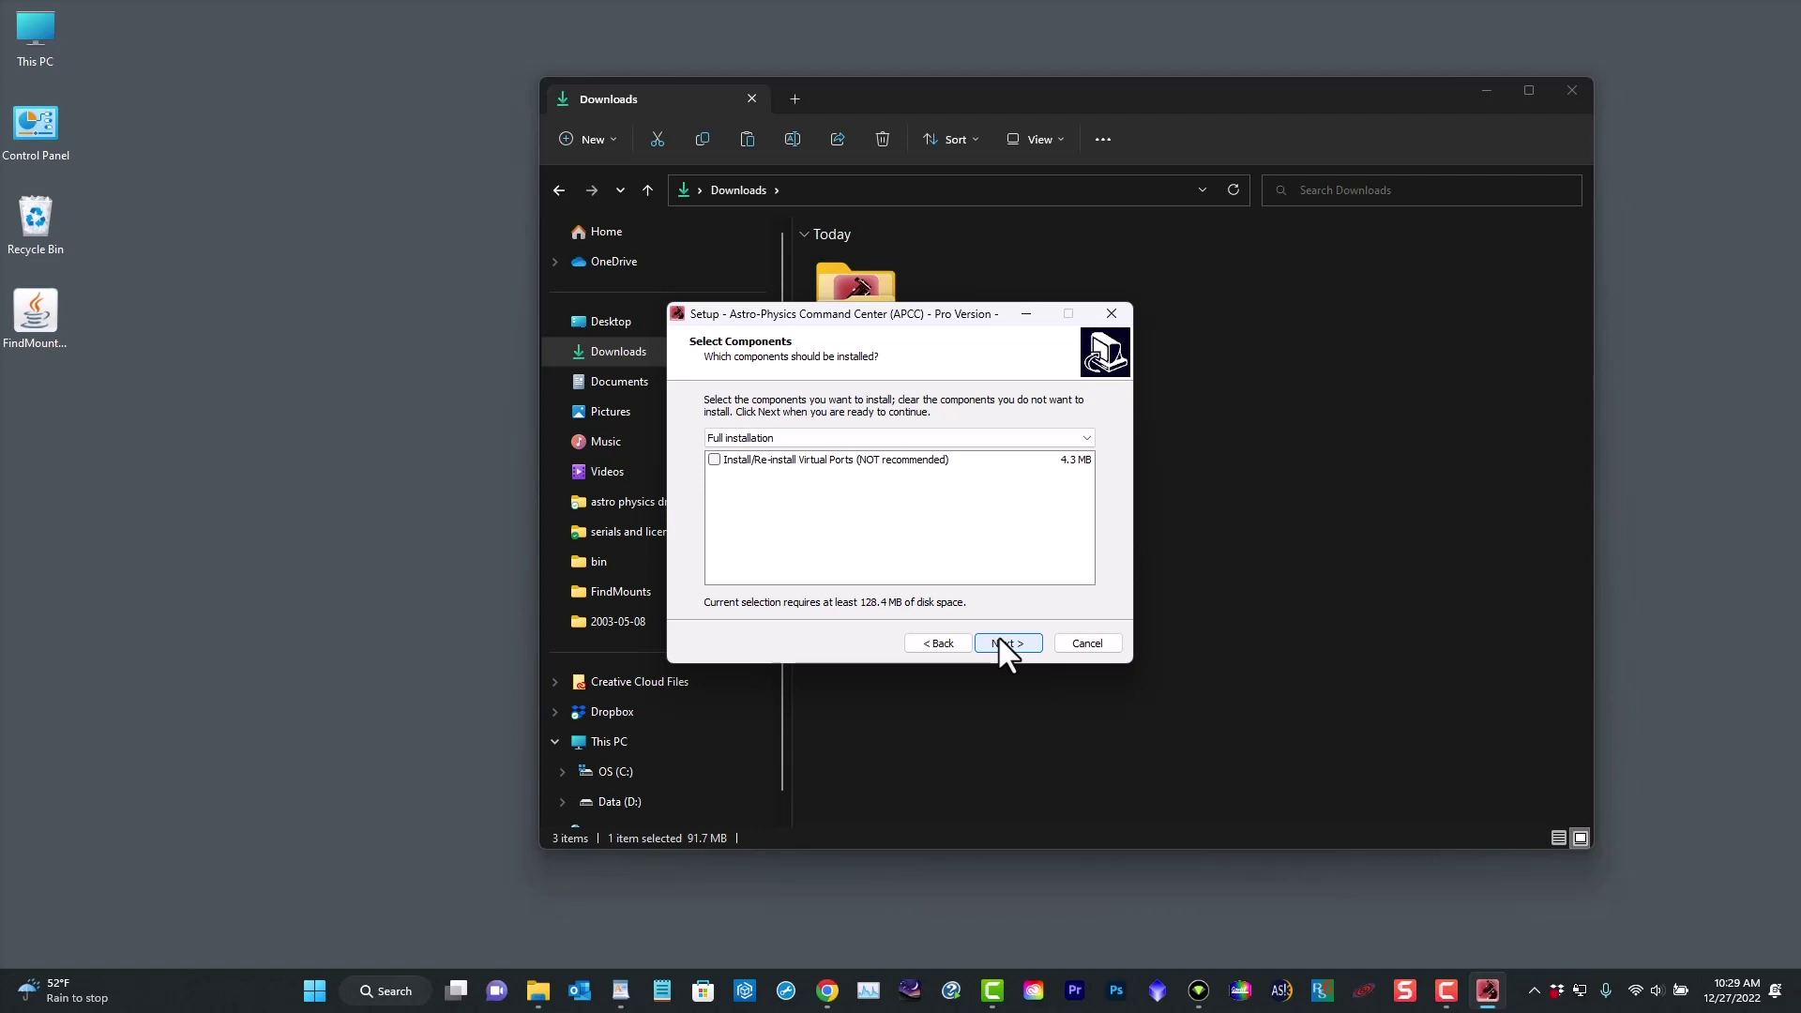
click(1000, 642)
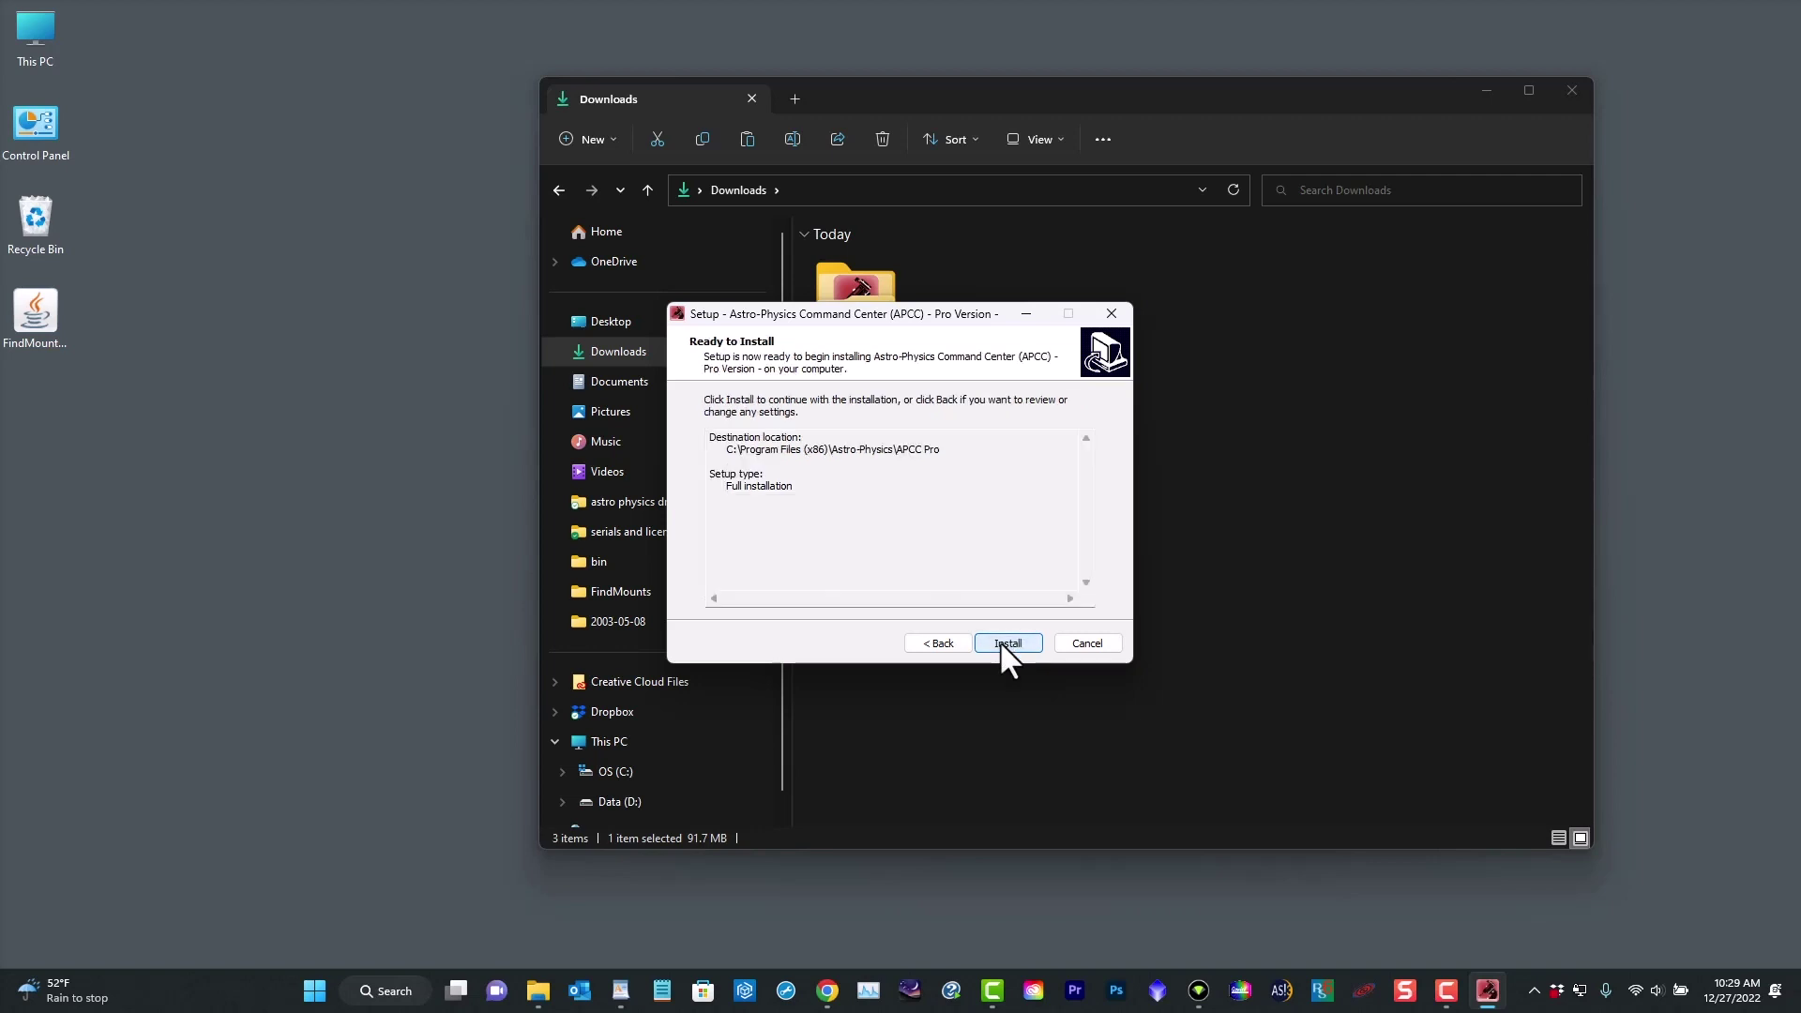
click(1004, 641)
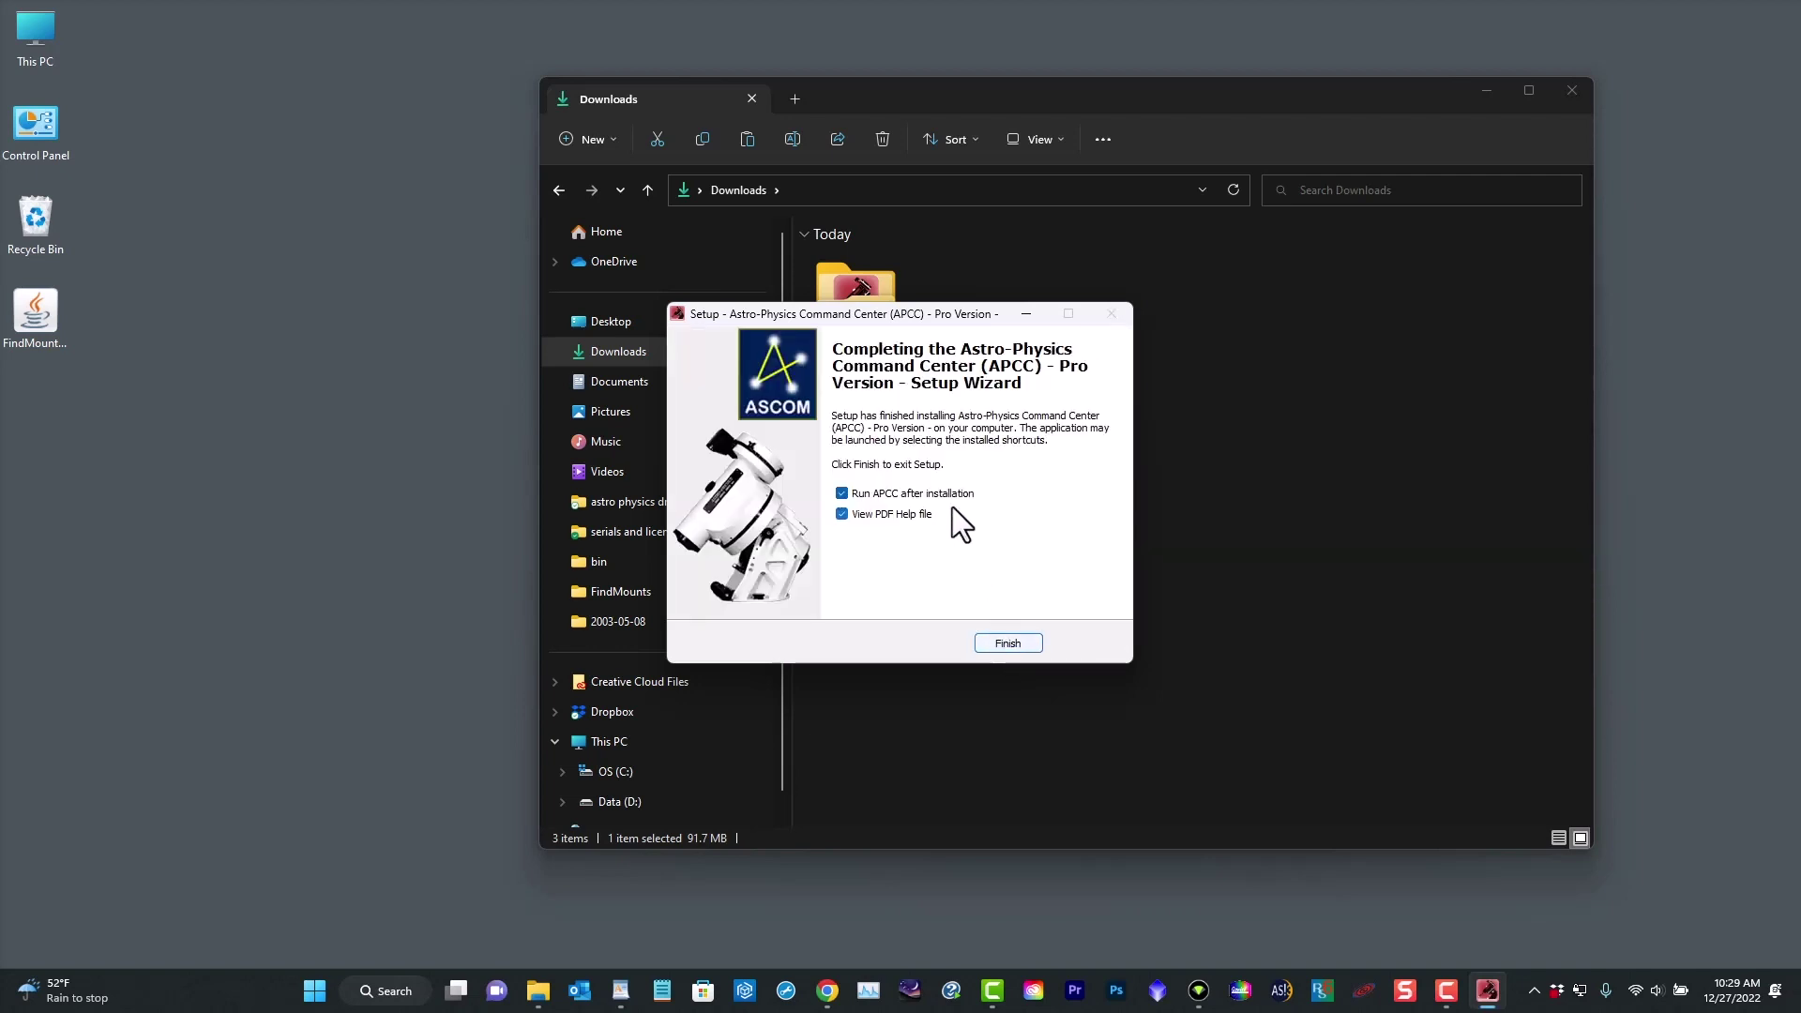
click(938, 495)
click(912, 514)
click(1017, 644)
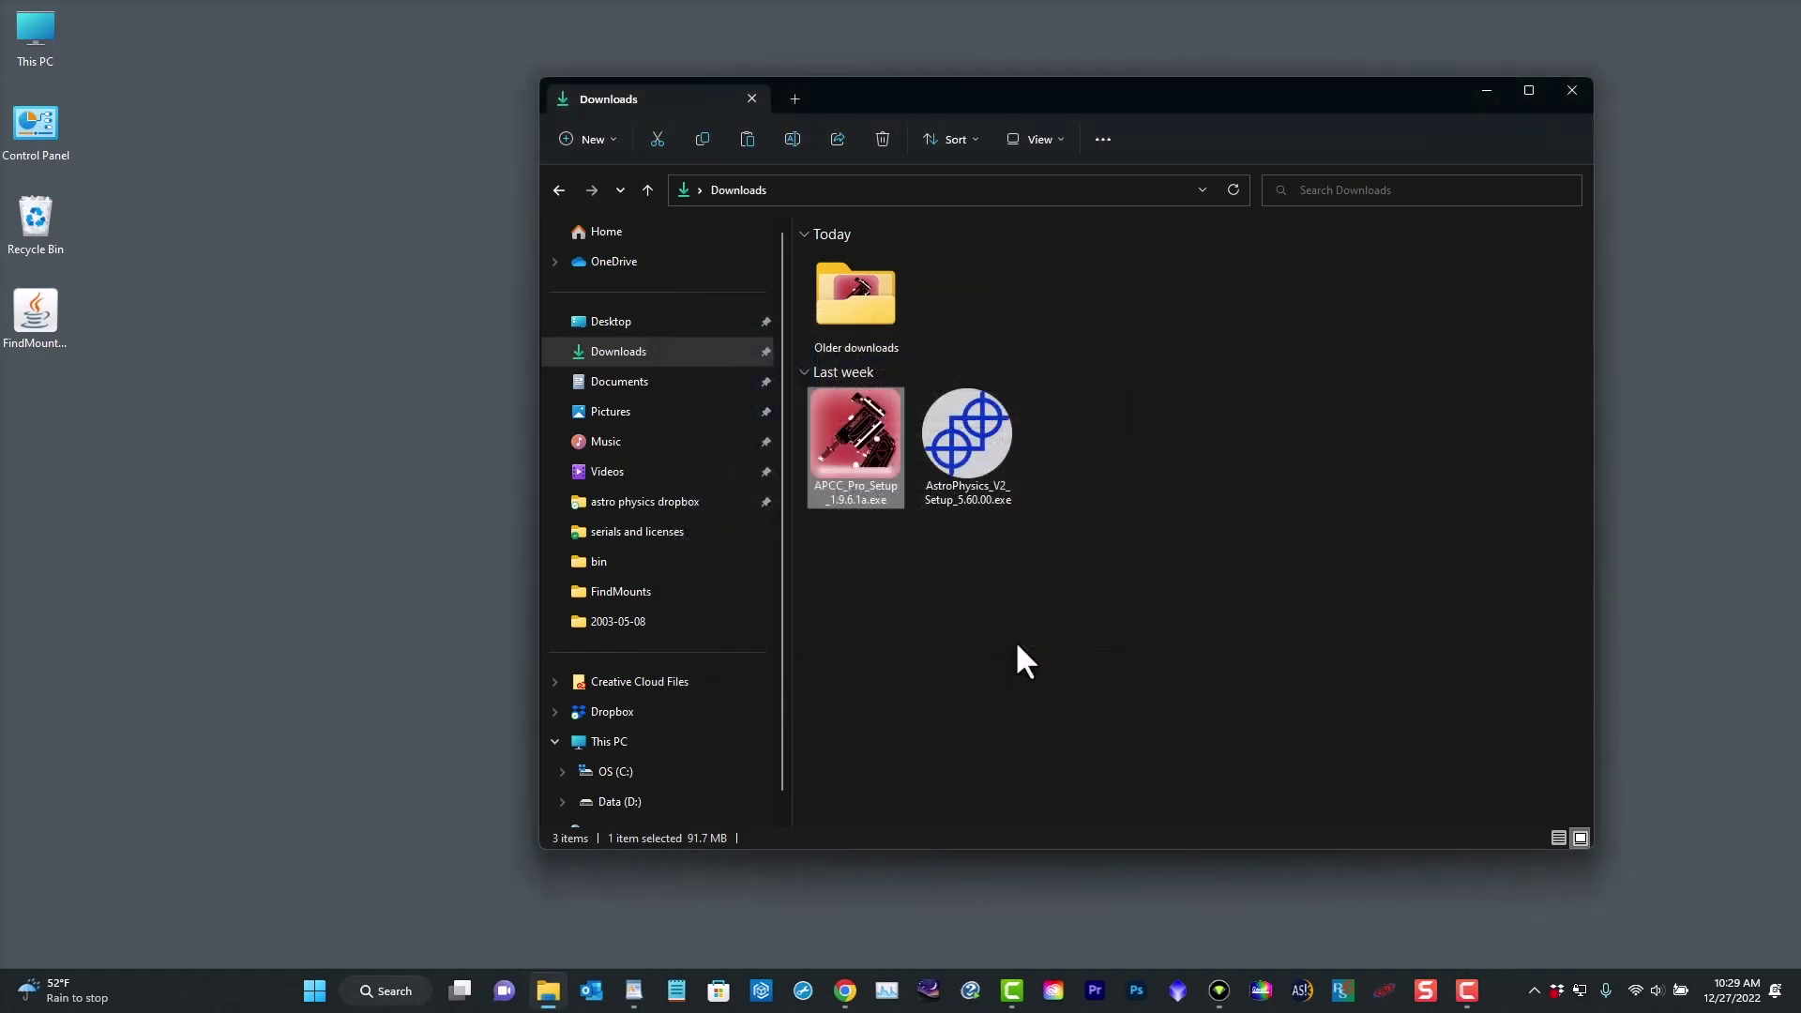
Install the AstroPhysics V2 driver 5.60.00 with its desktop shortcut tasks, skipping the ReadMe
click(966, 441)
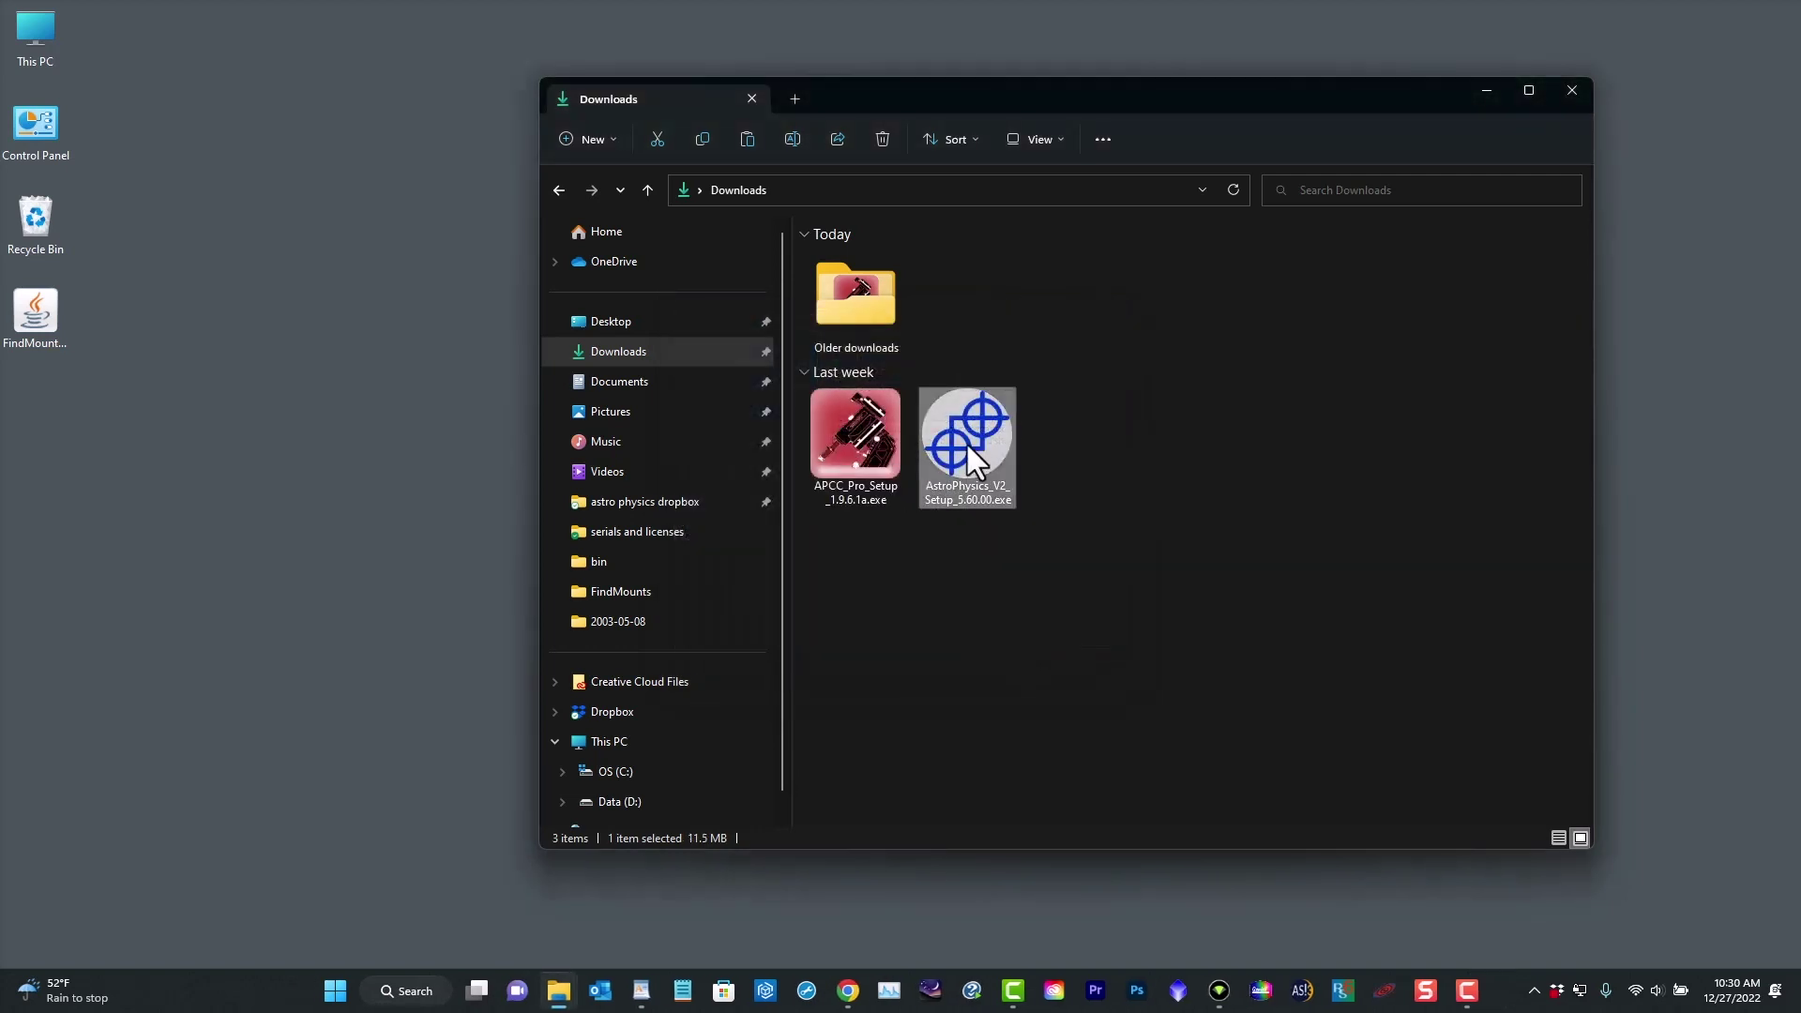
double_click(972, 459)
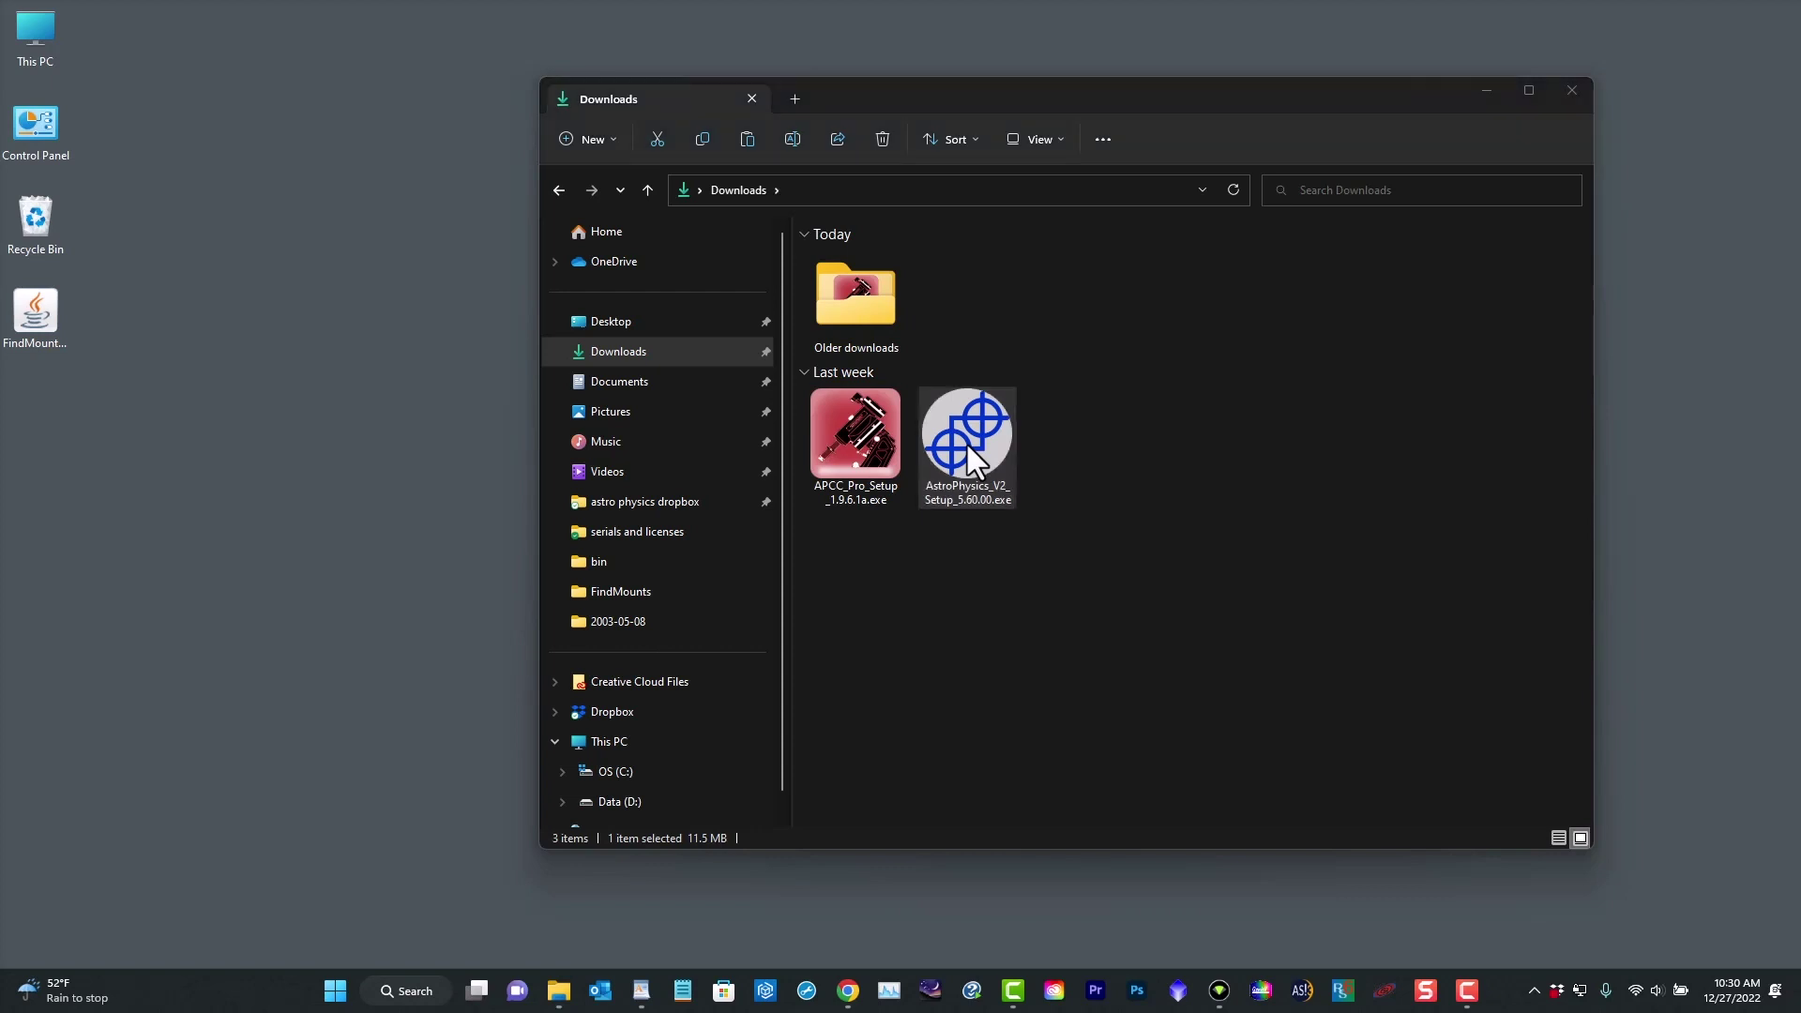
click(795, 585)
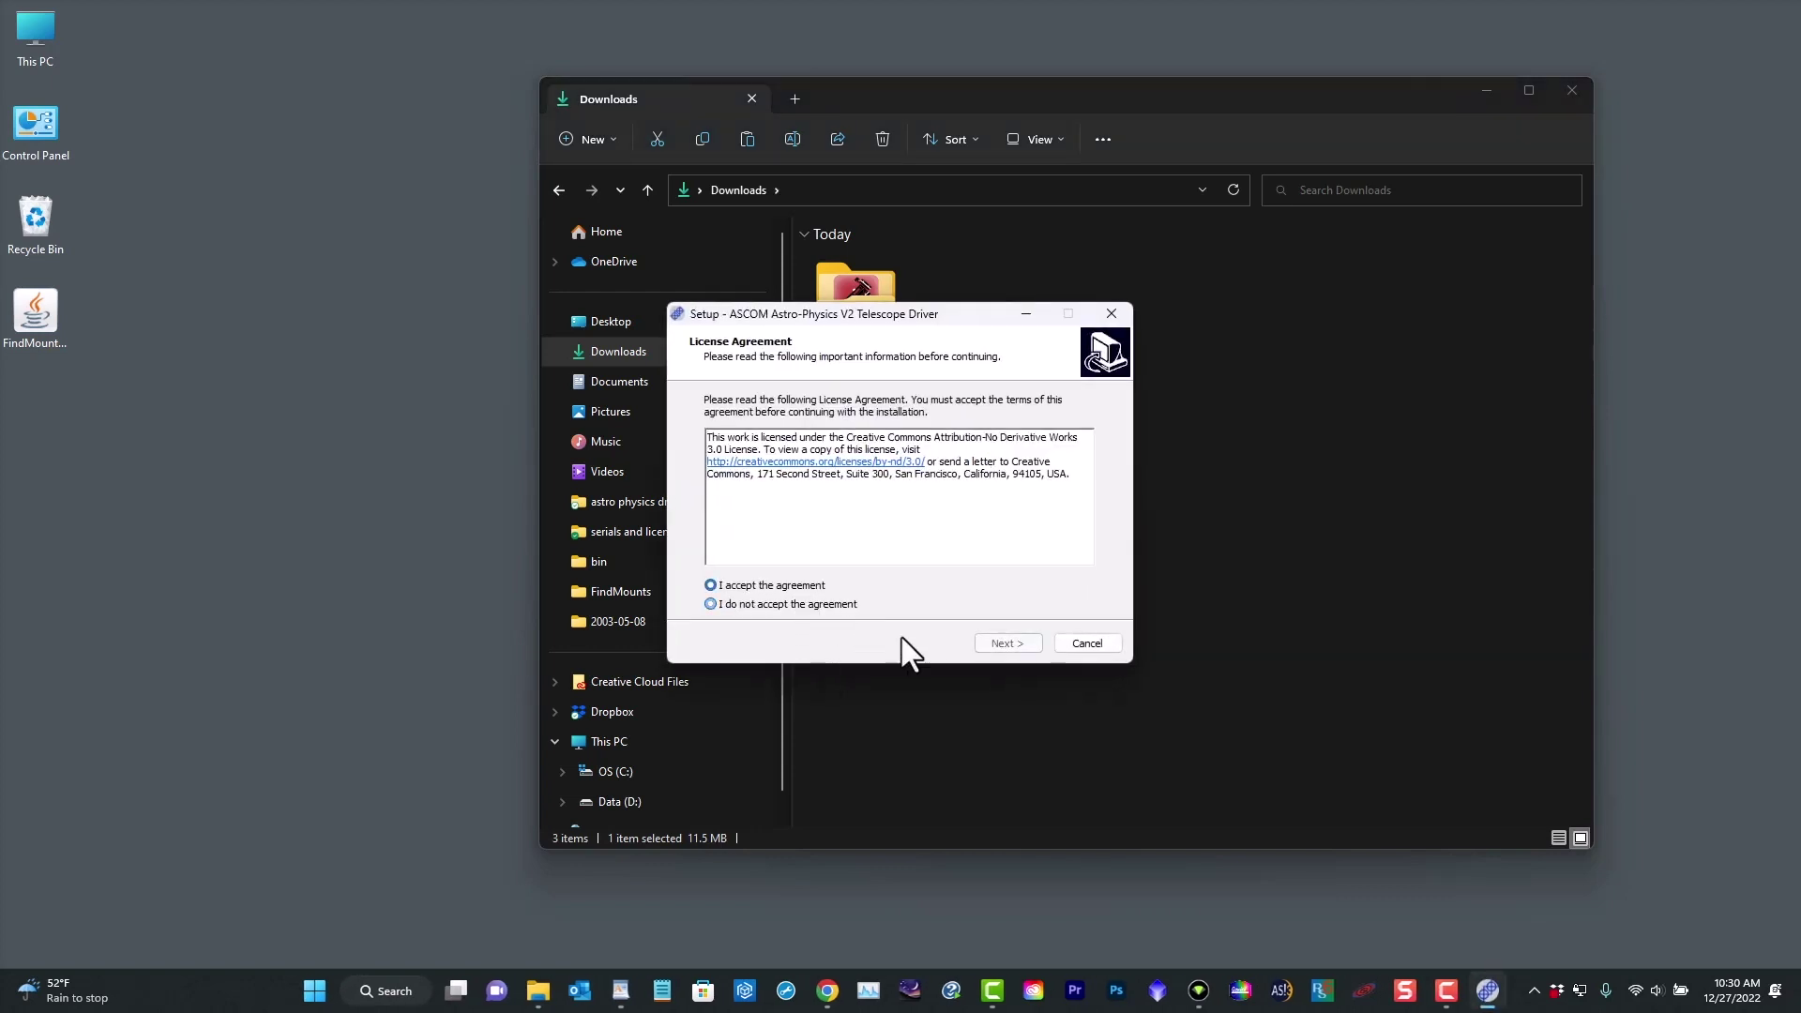
click(1025, 646)
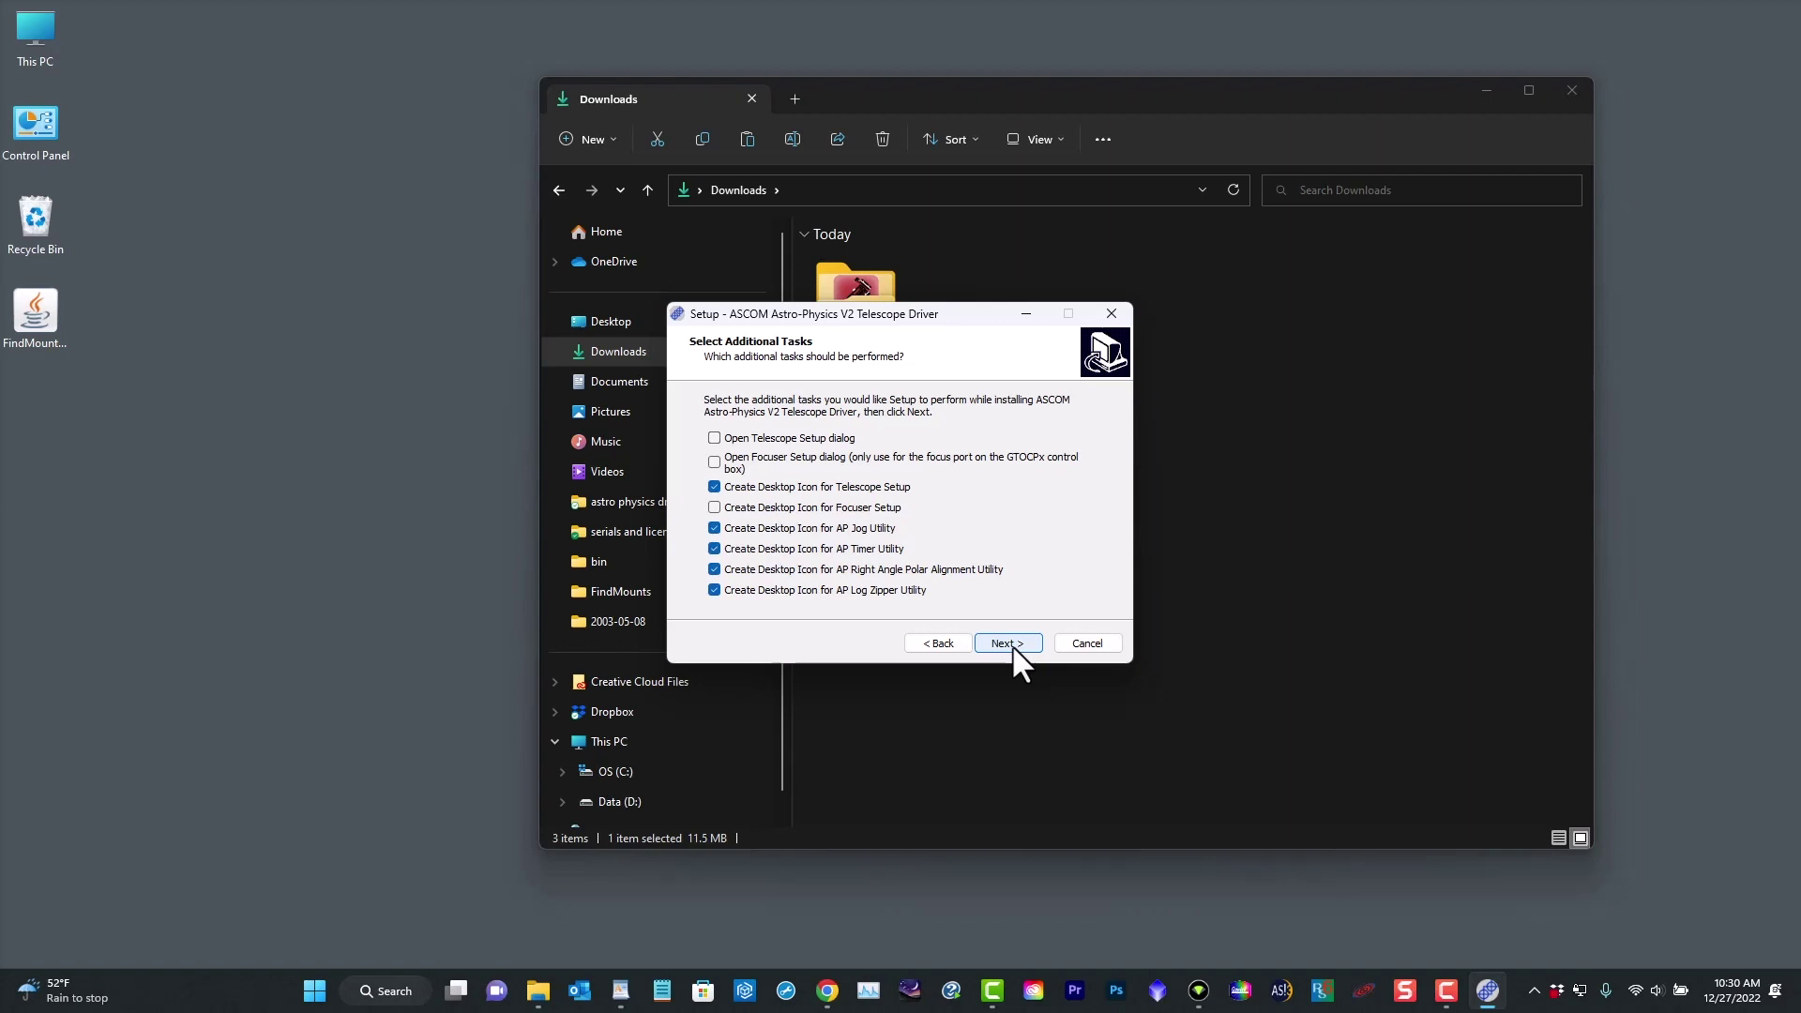
click(1011, 645)
click(1012, 644)
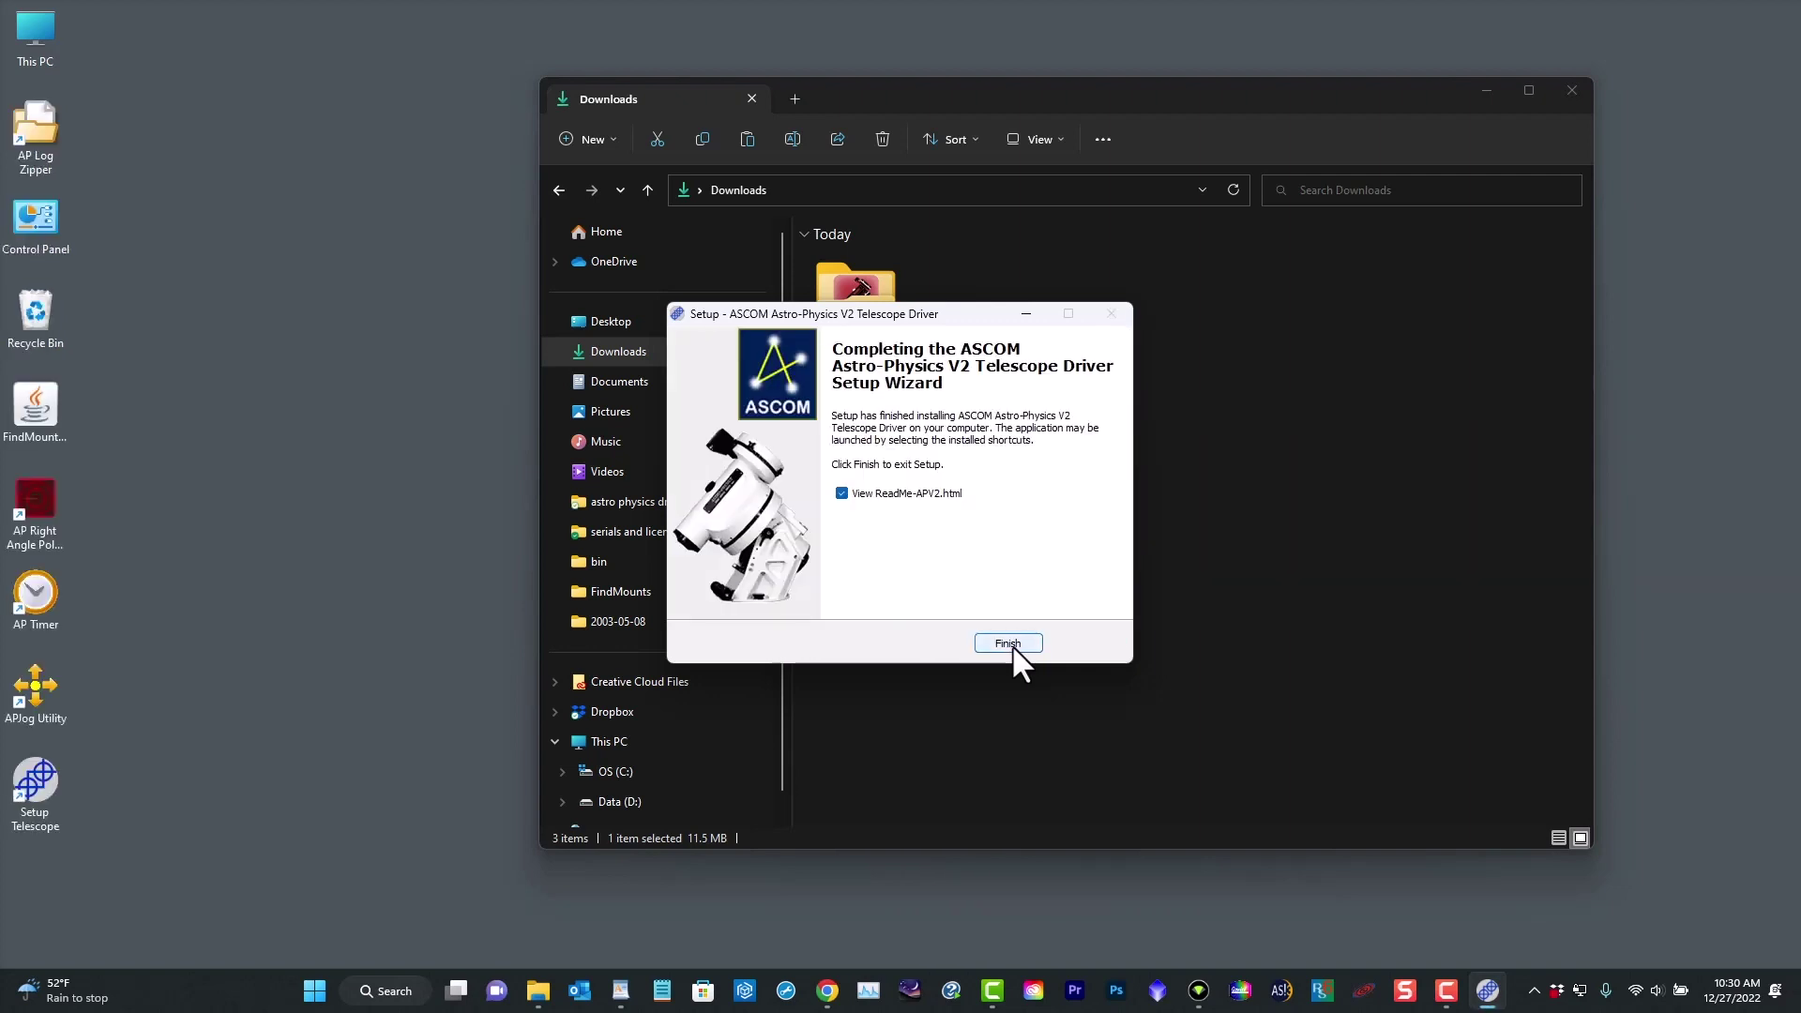
click(947, 496)
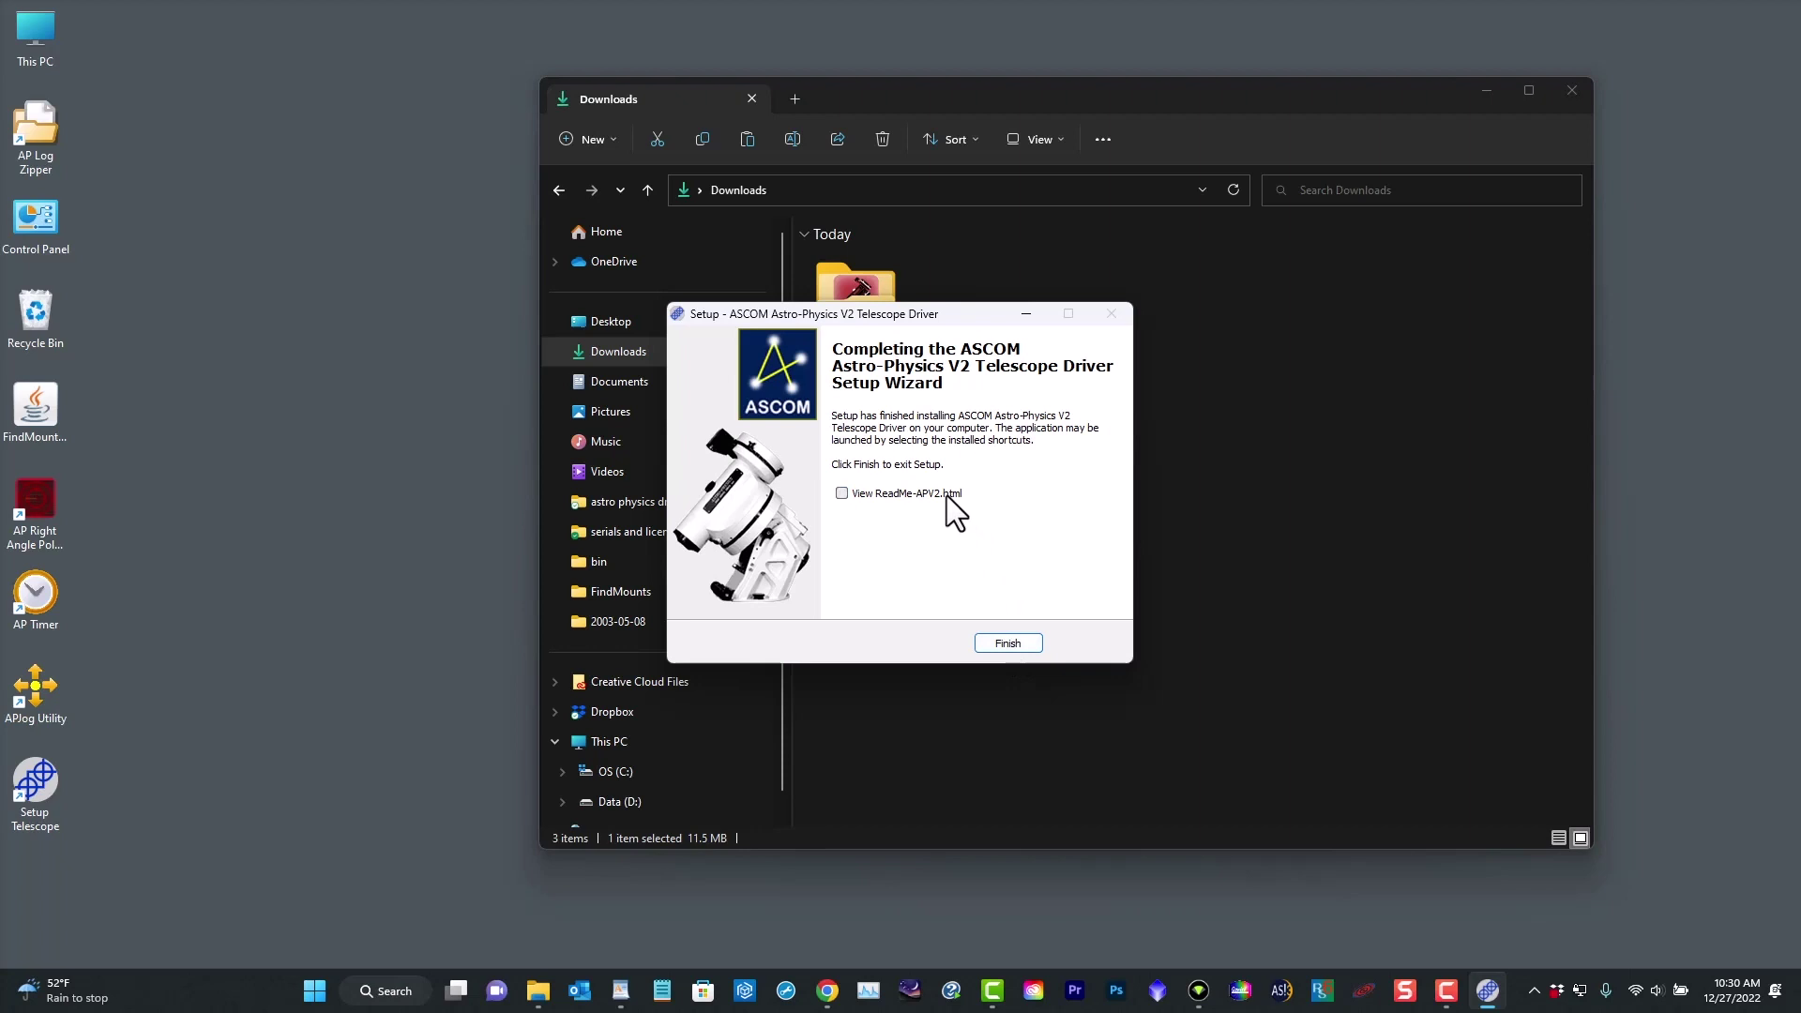
click(1027, 644)
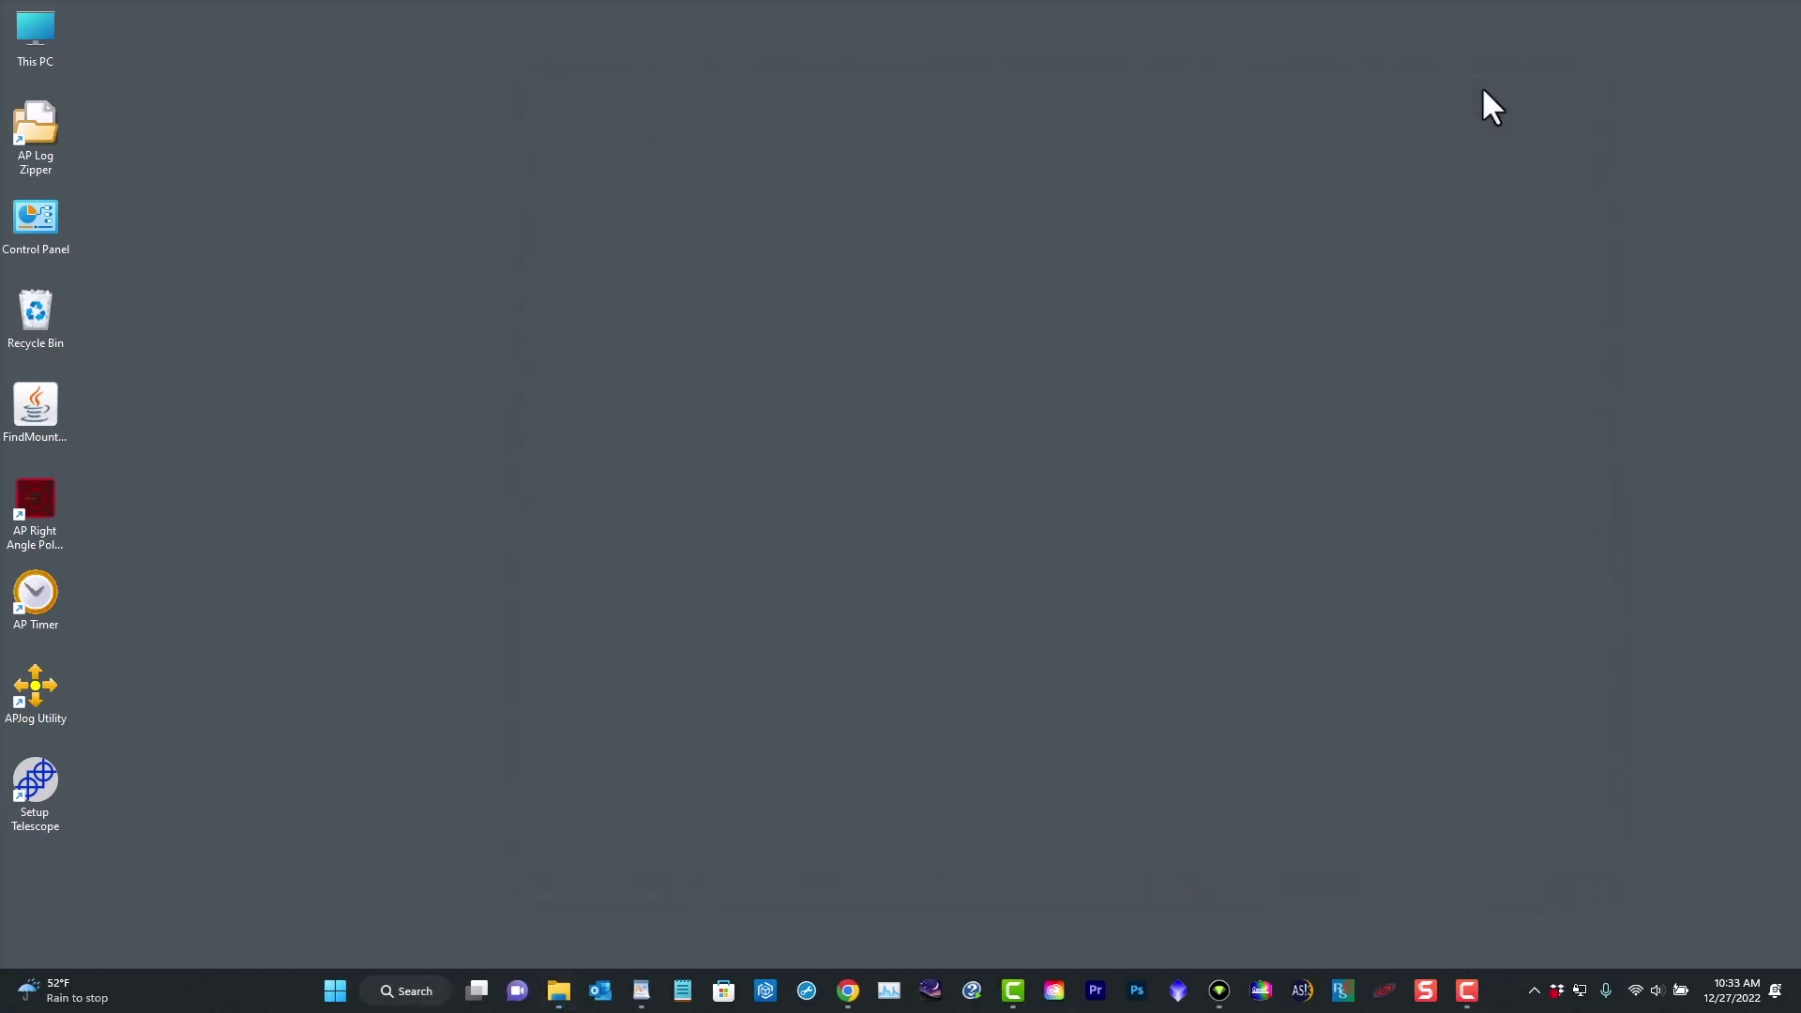
Launch APCC via a Start search for 'apcc', reposition its window, and show the Connection type choices
click(334, 993)
text(apcc)
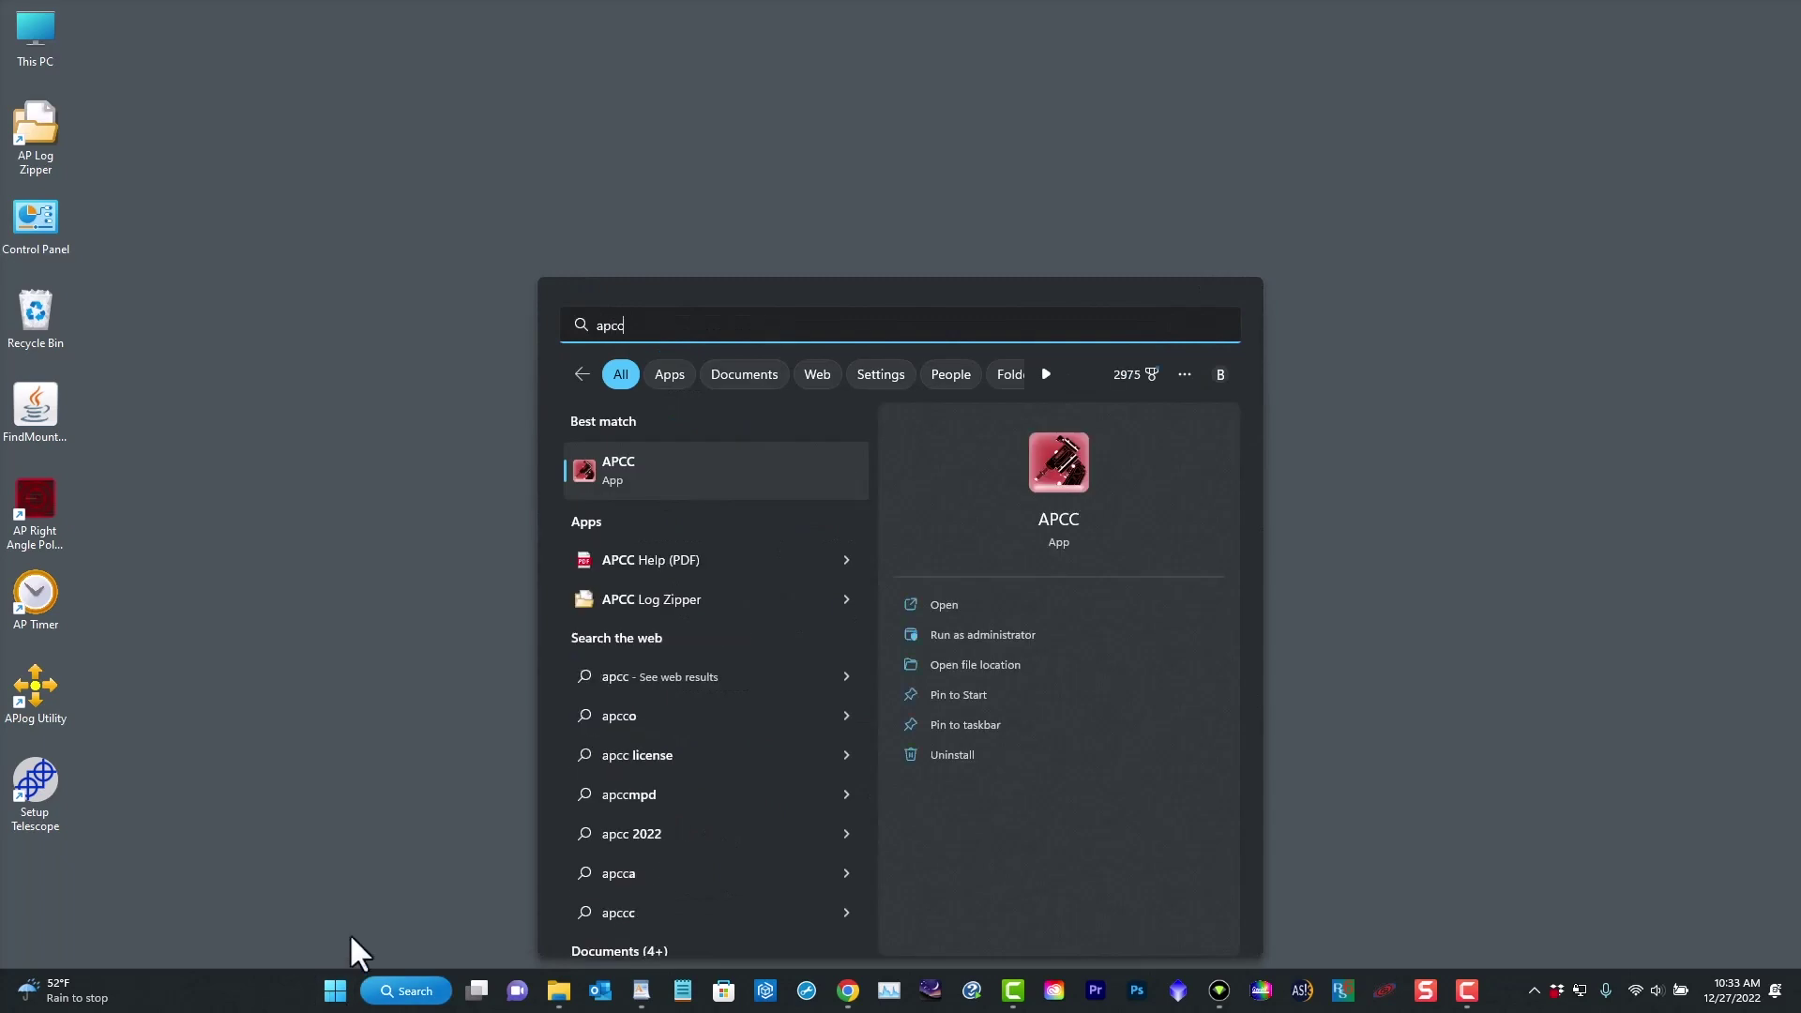
click(636, 471)
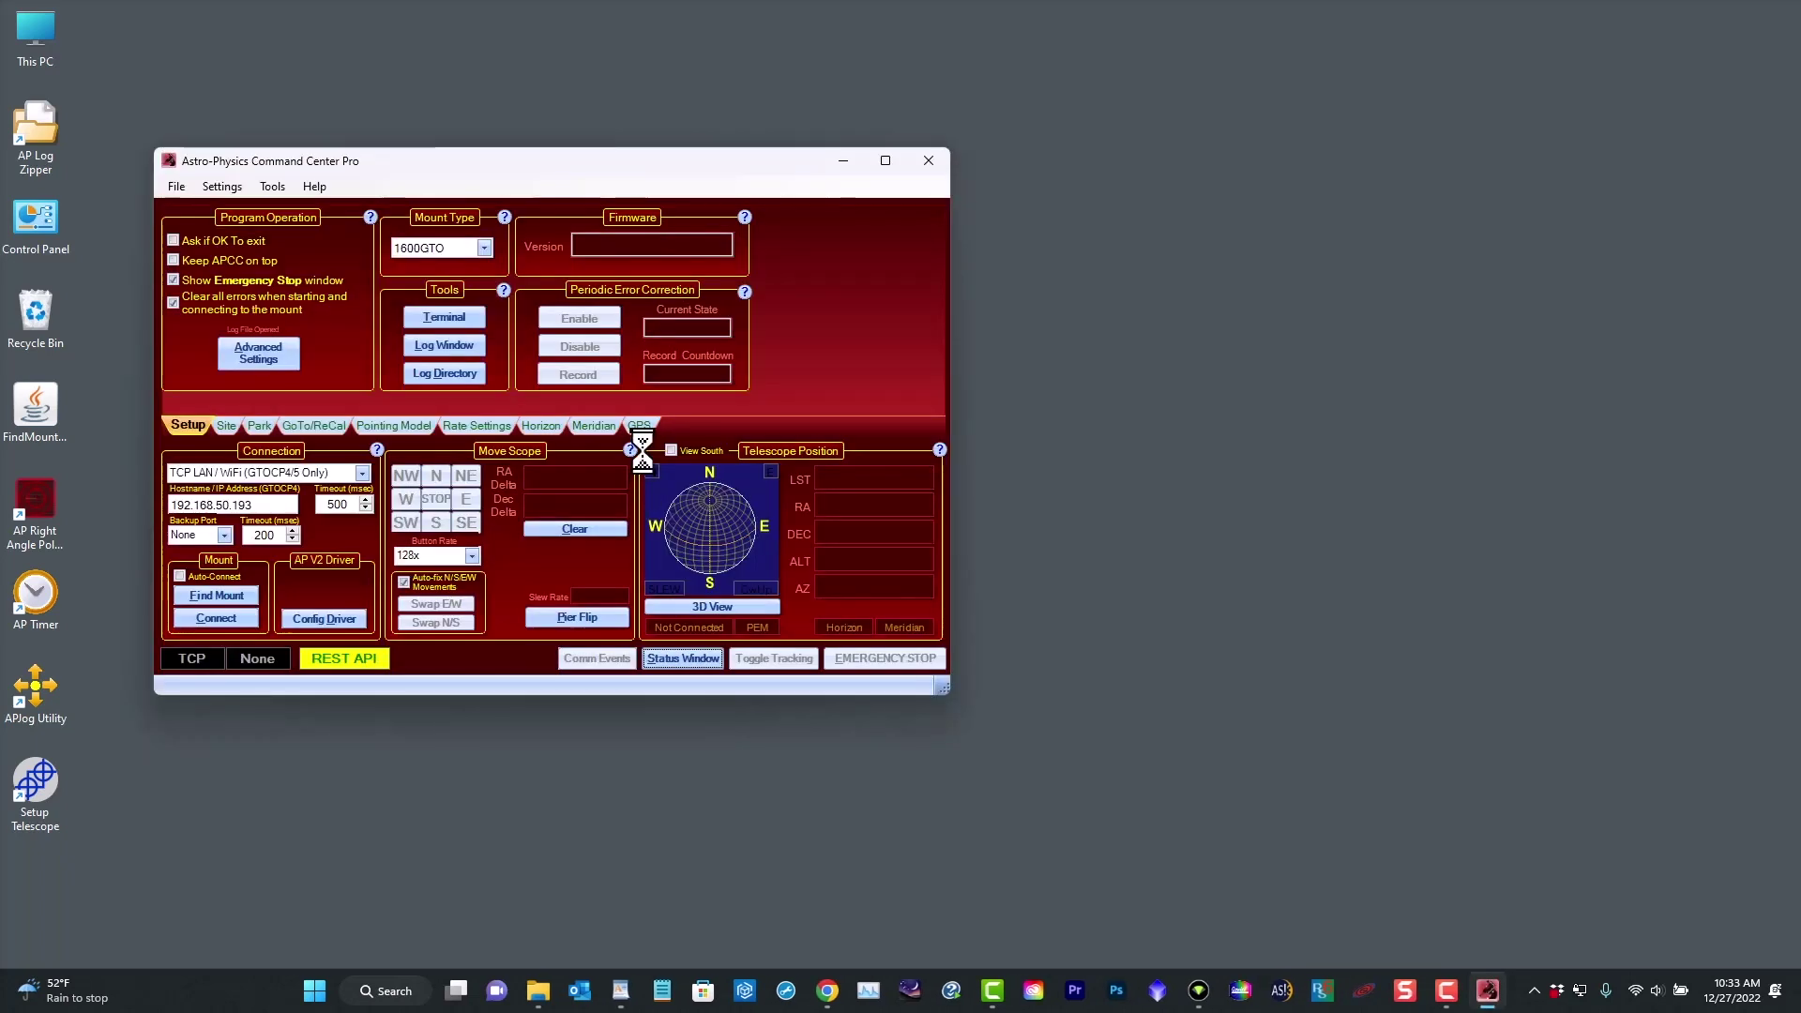
drag(581, 165, 910, 194)
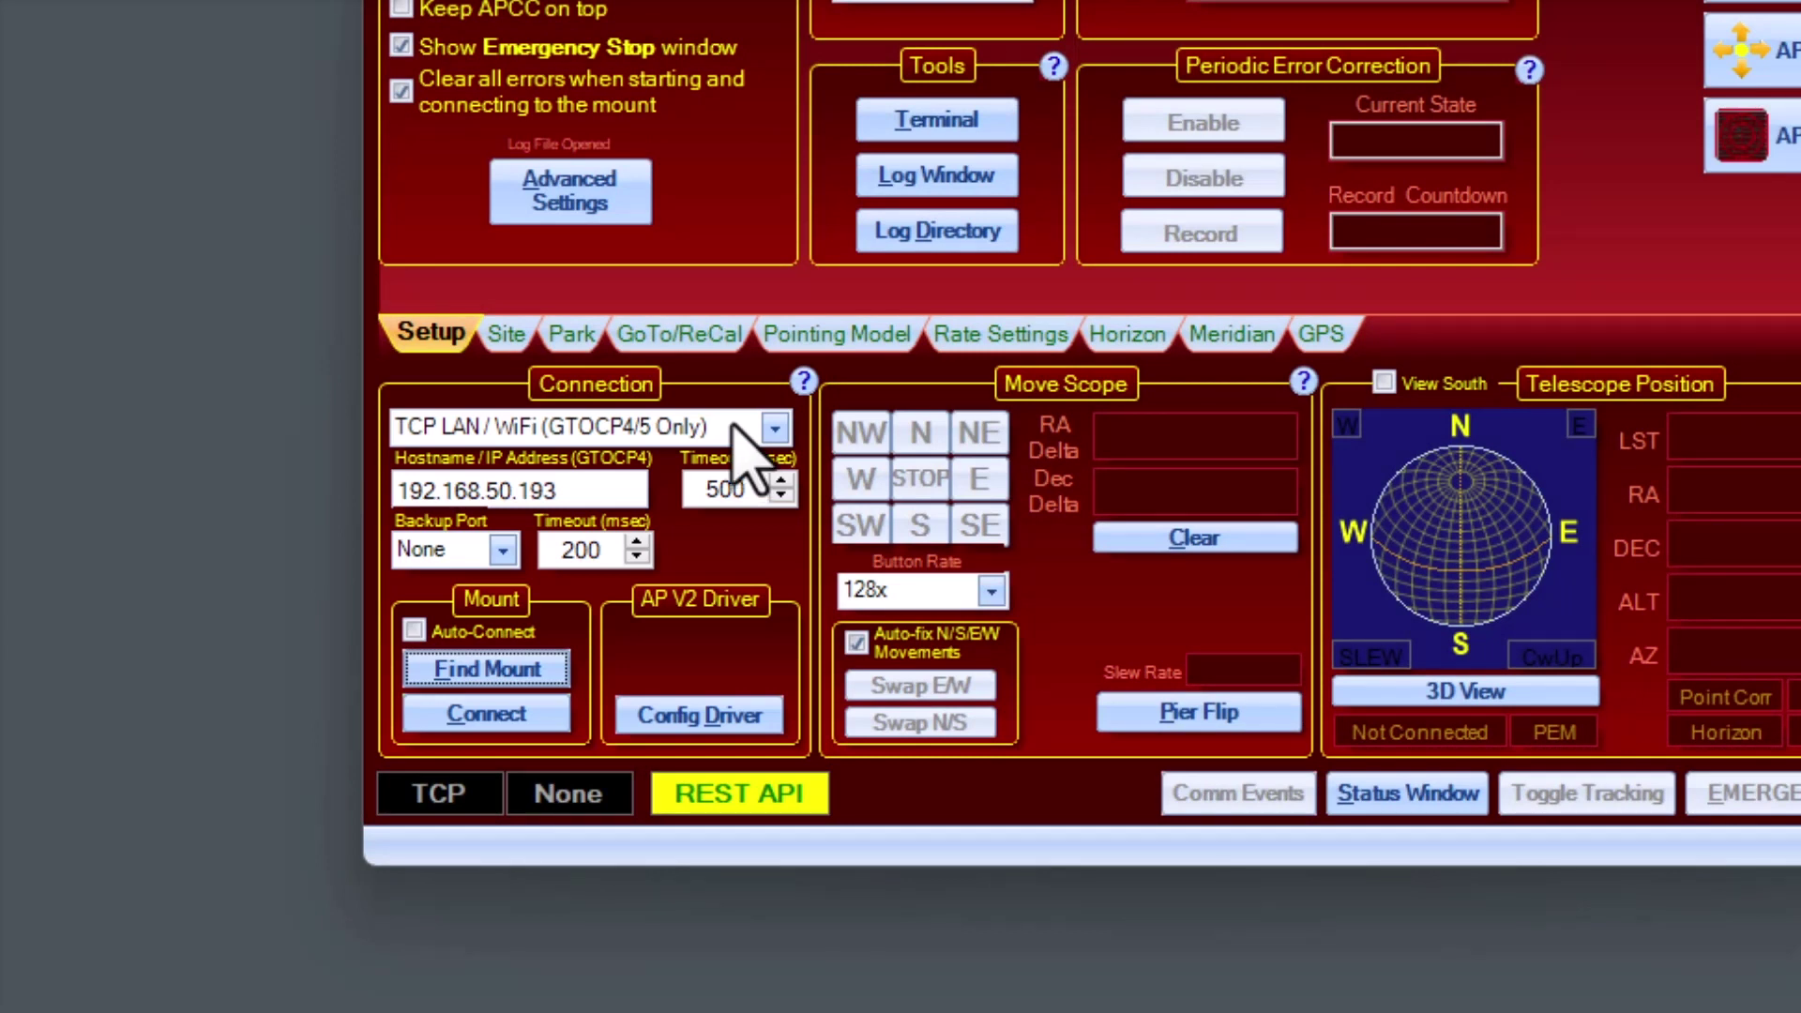
click(734, 427)
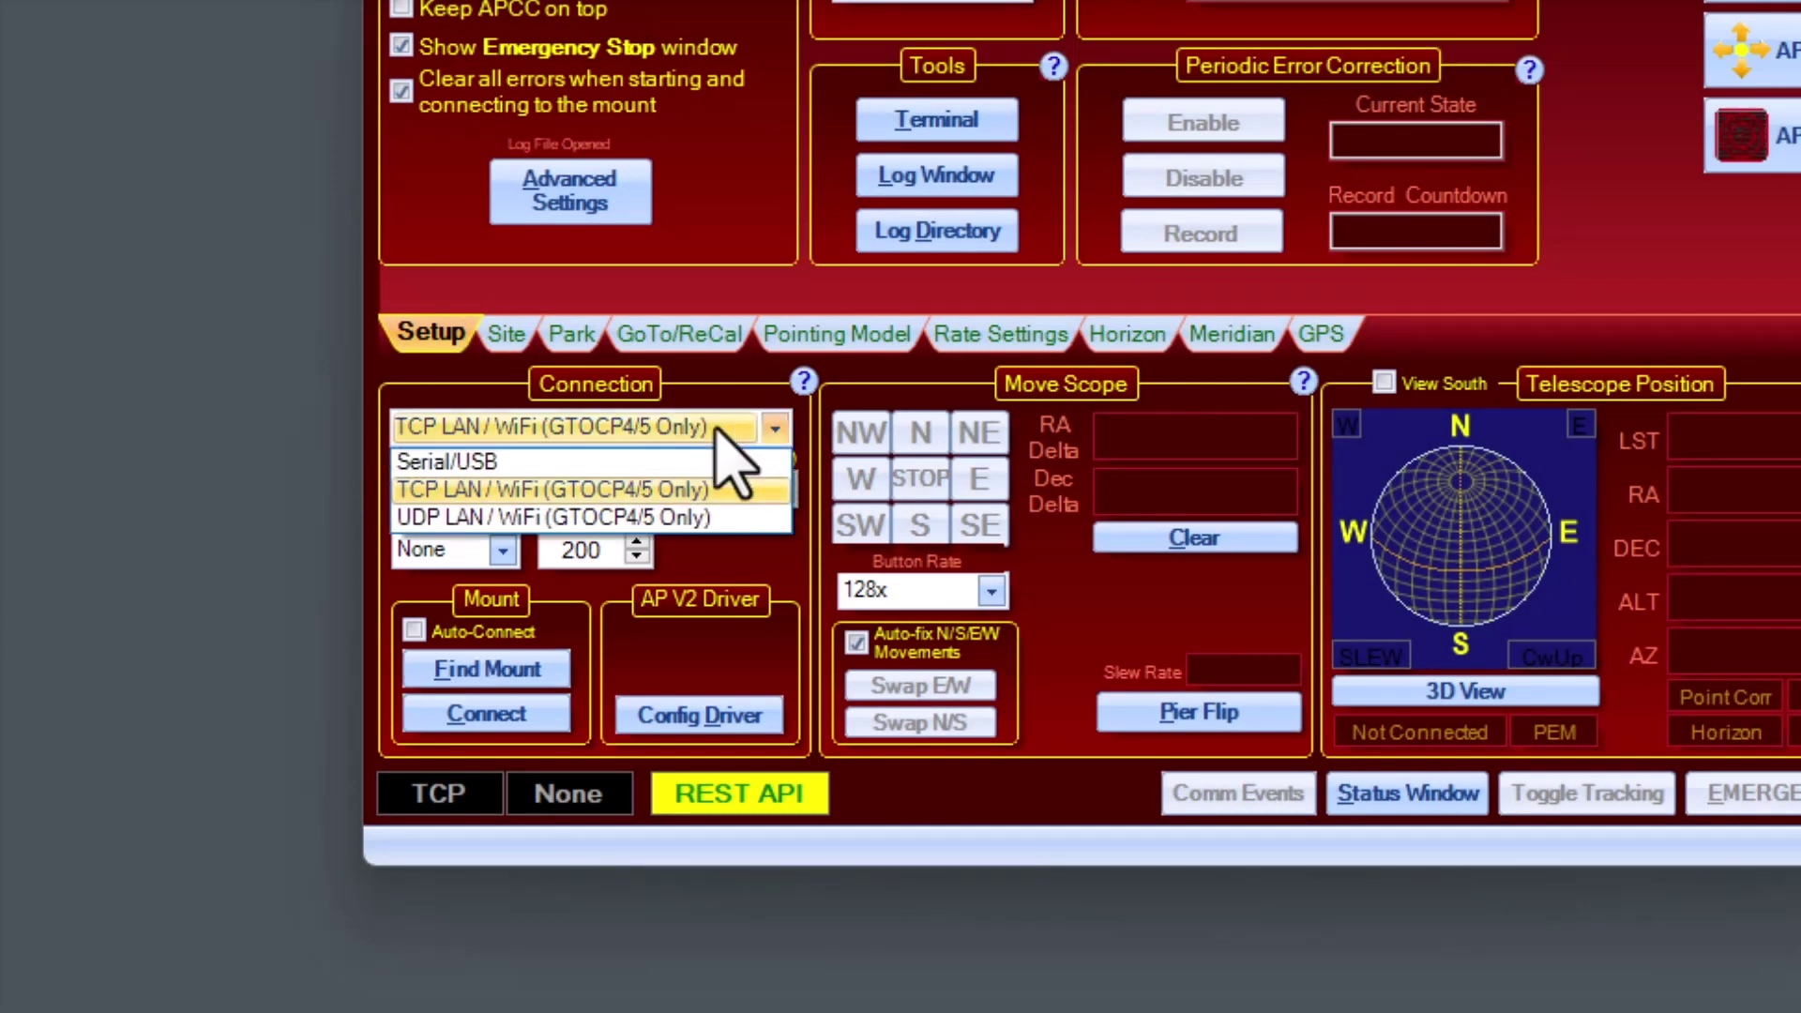
Keep TCP LAN/WiFi and use Find Mount to select GTOCP4-654 at 192.168.50.193
click(568, 490)
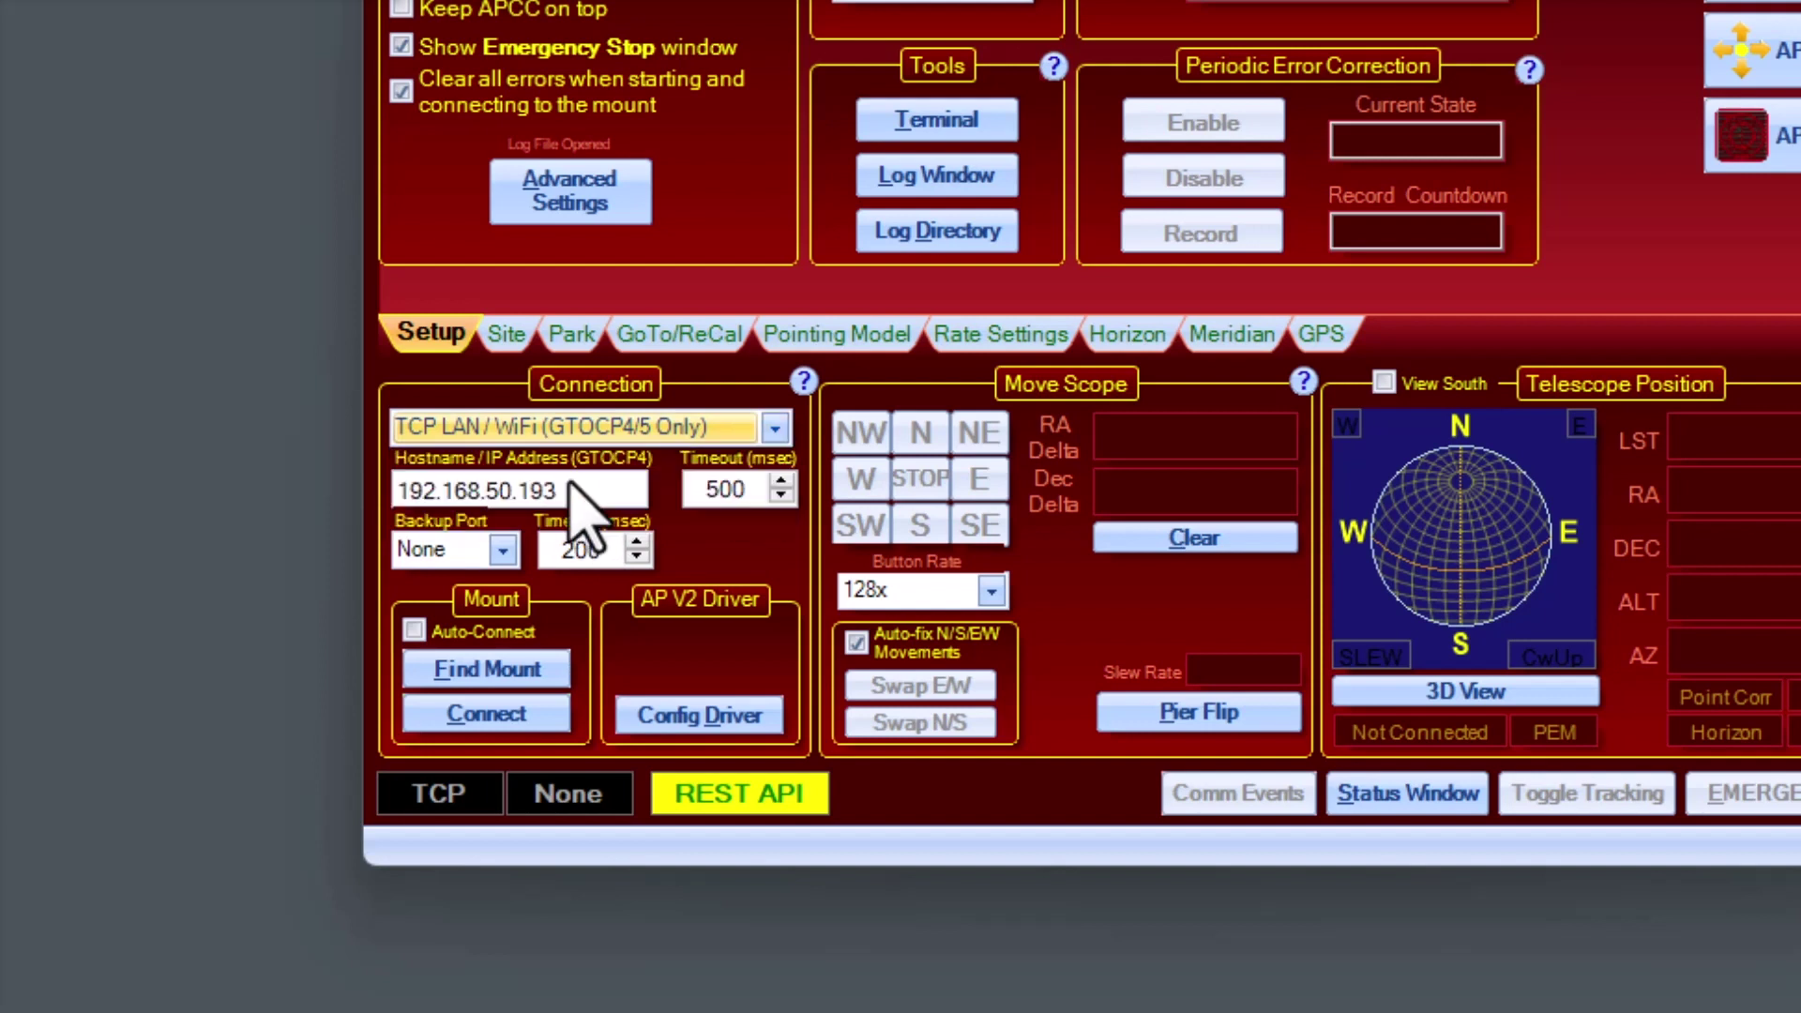
click(465, 669)
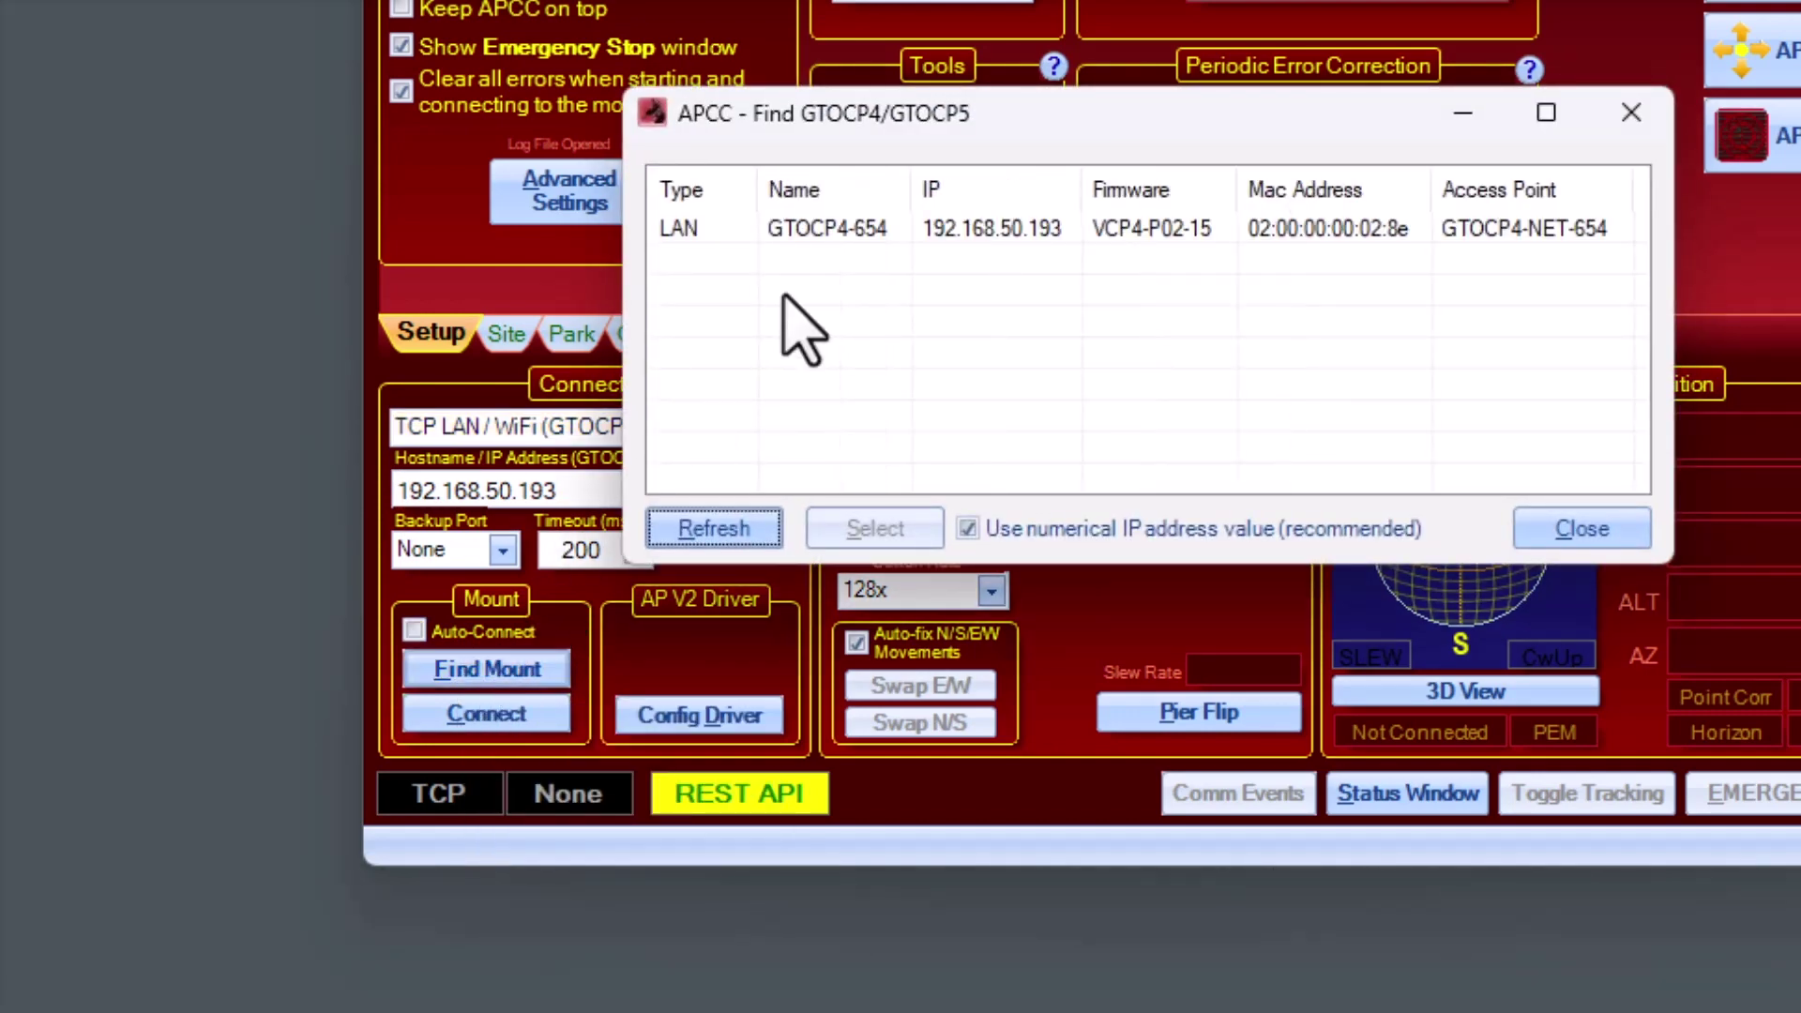
click(825, 226)
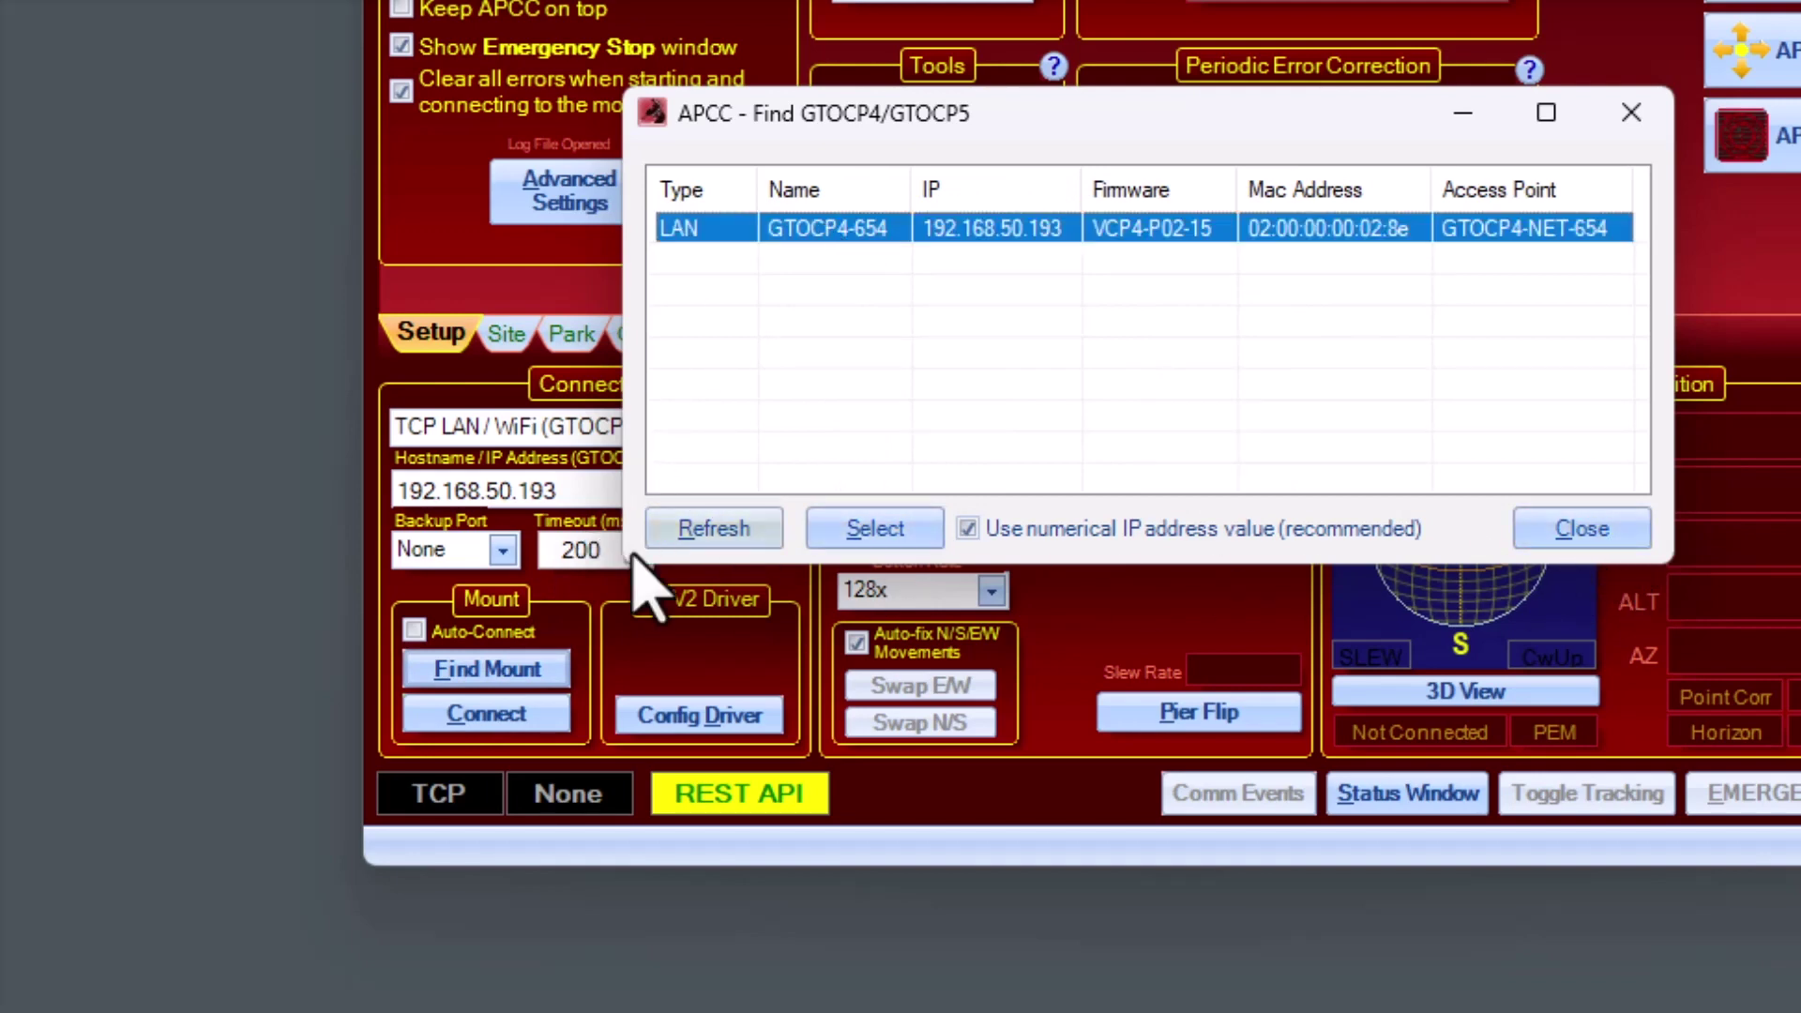
click(868, 535)
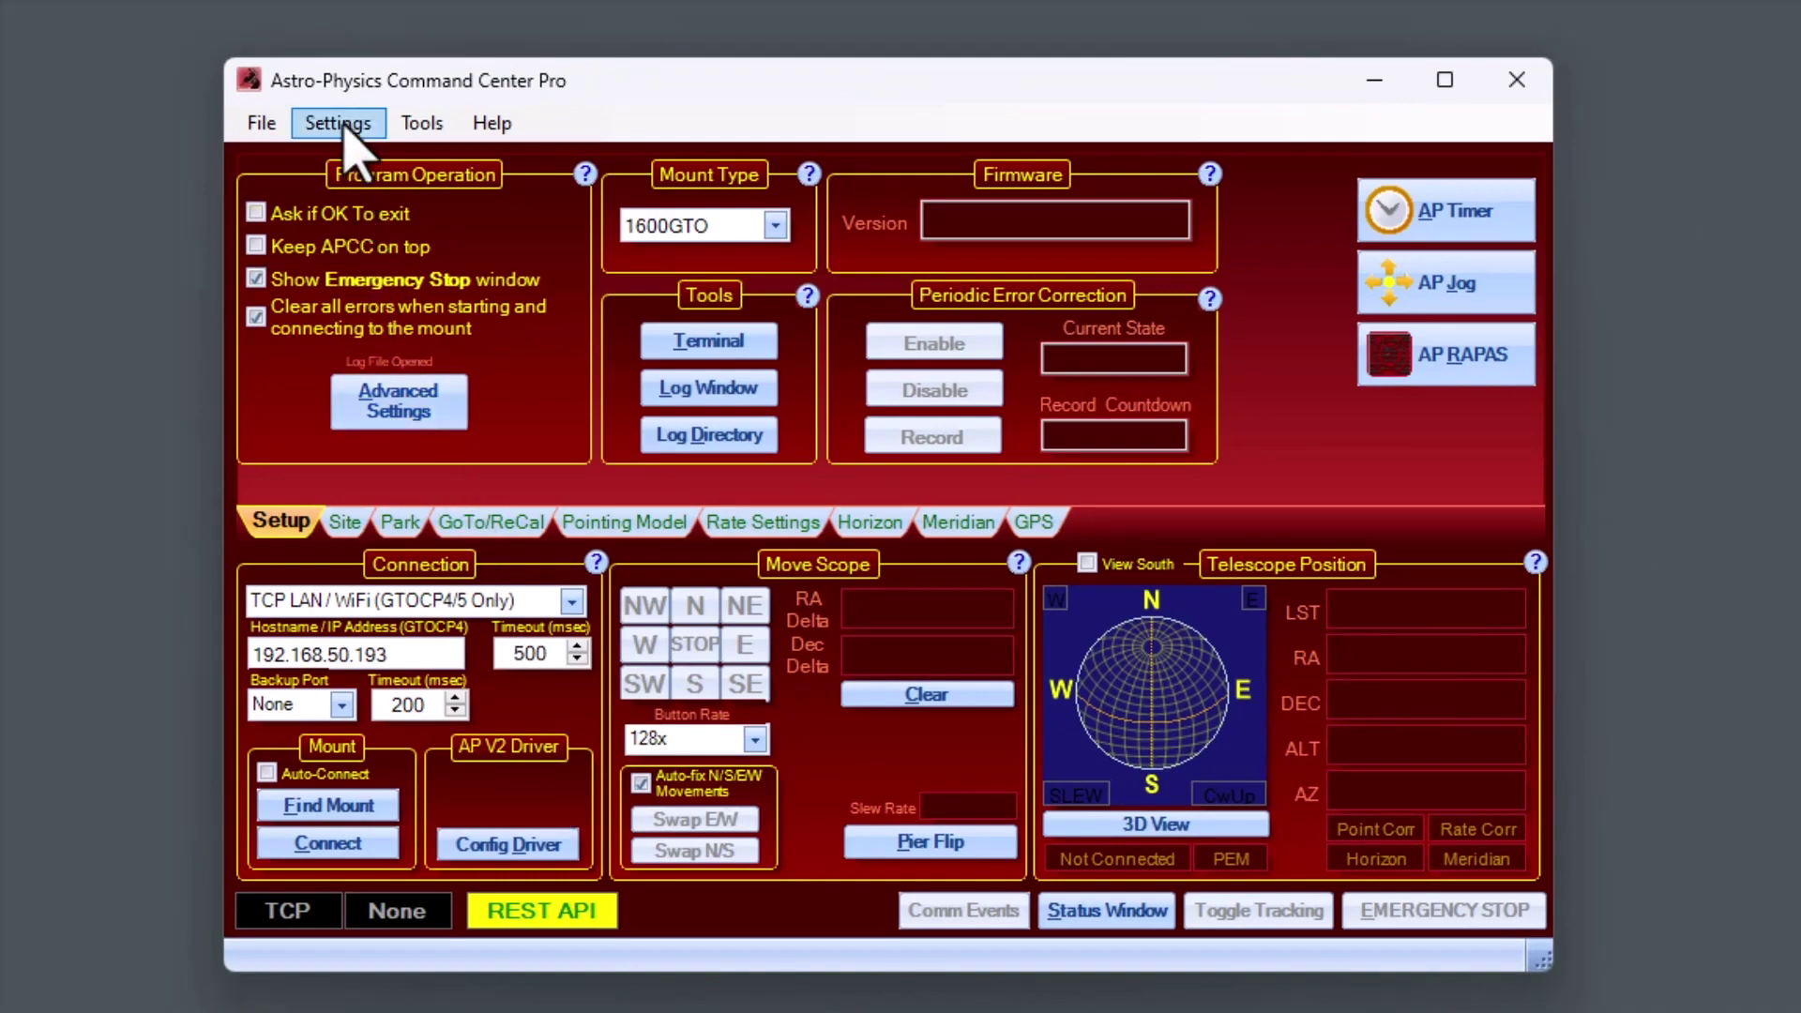
Set the ASCOM driver's Mount Connection Details to APCC REST API and save
click(330, 122)
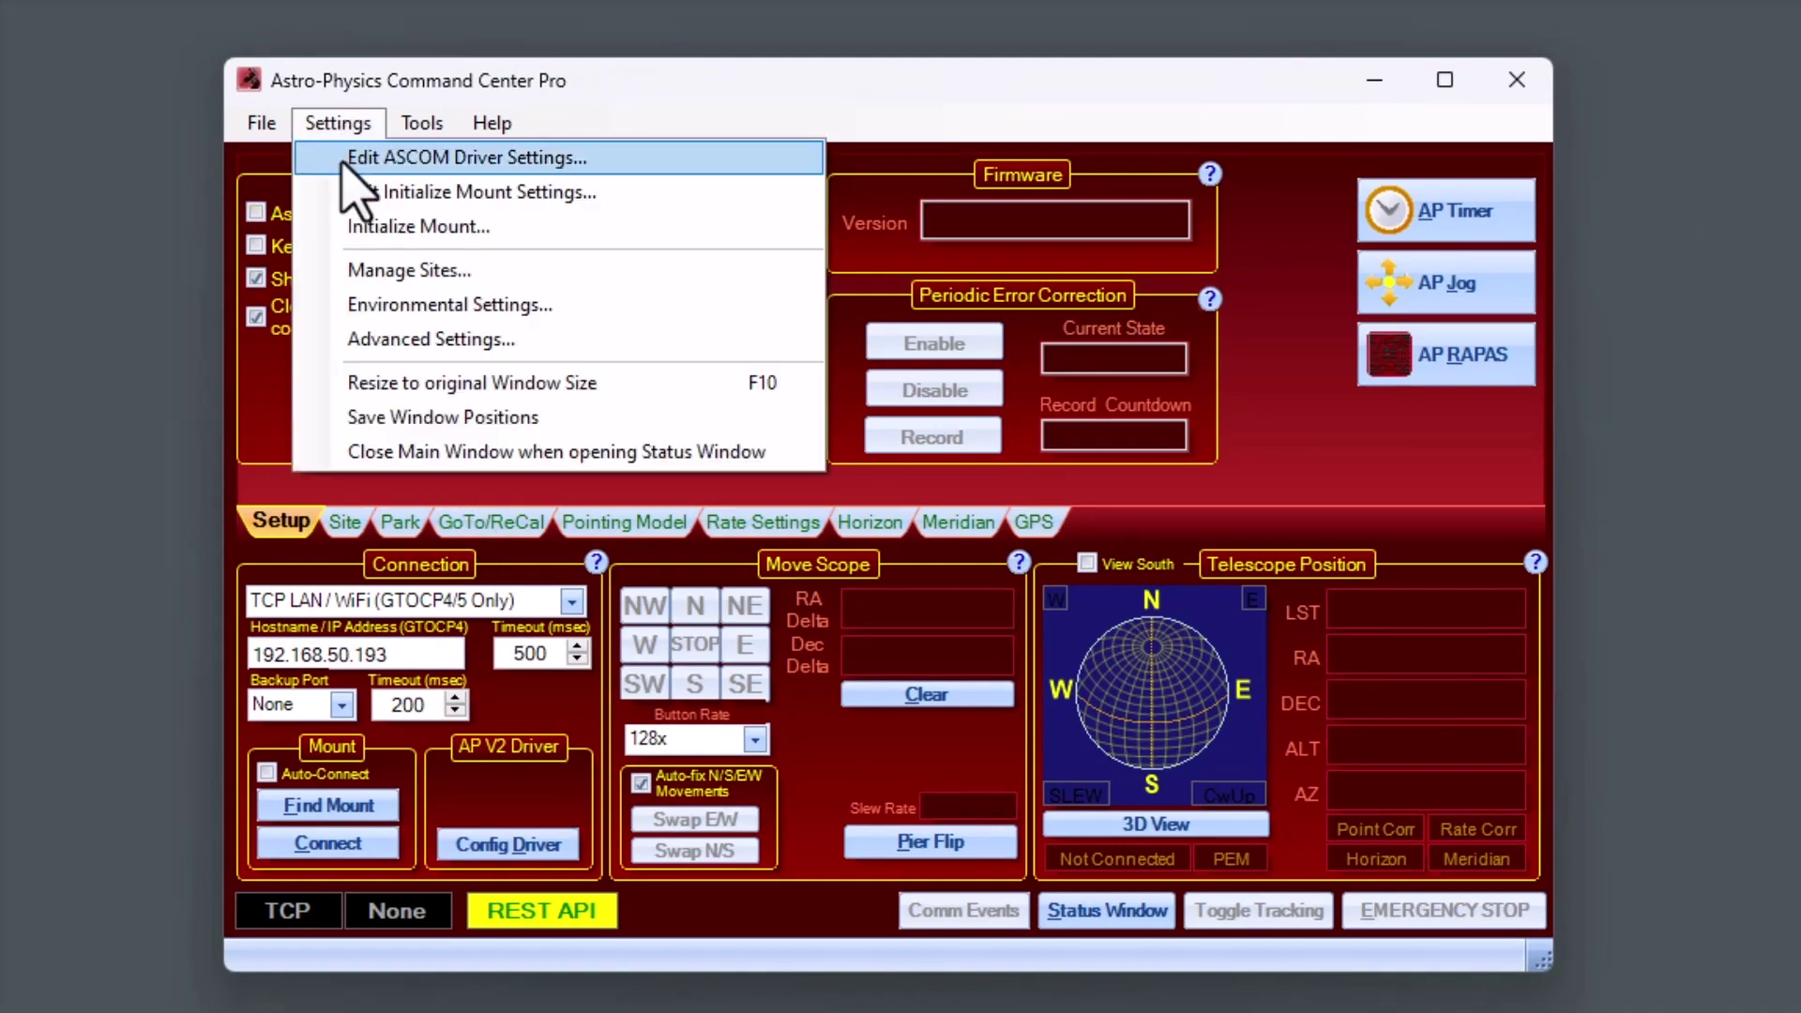
click(345, 160)
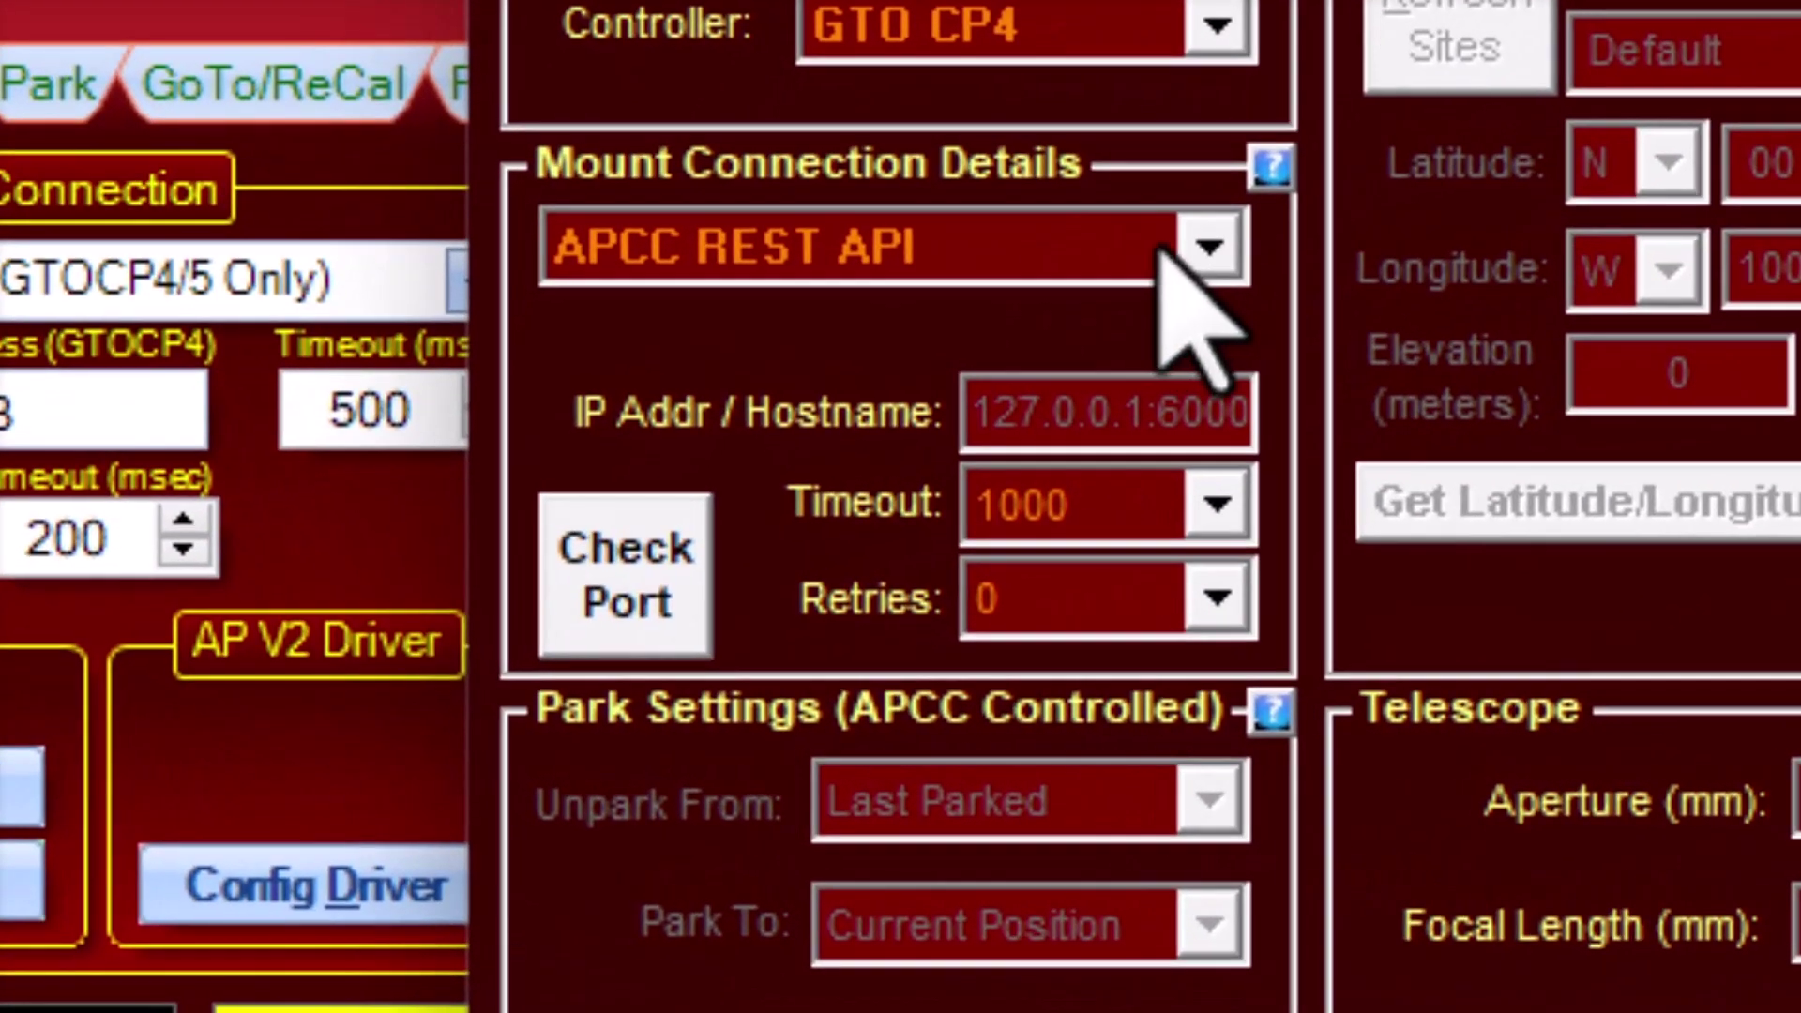
click(814, 481)
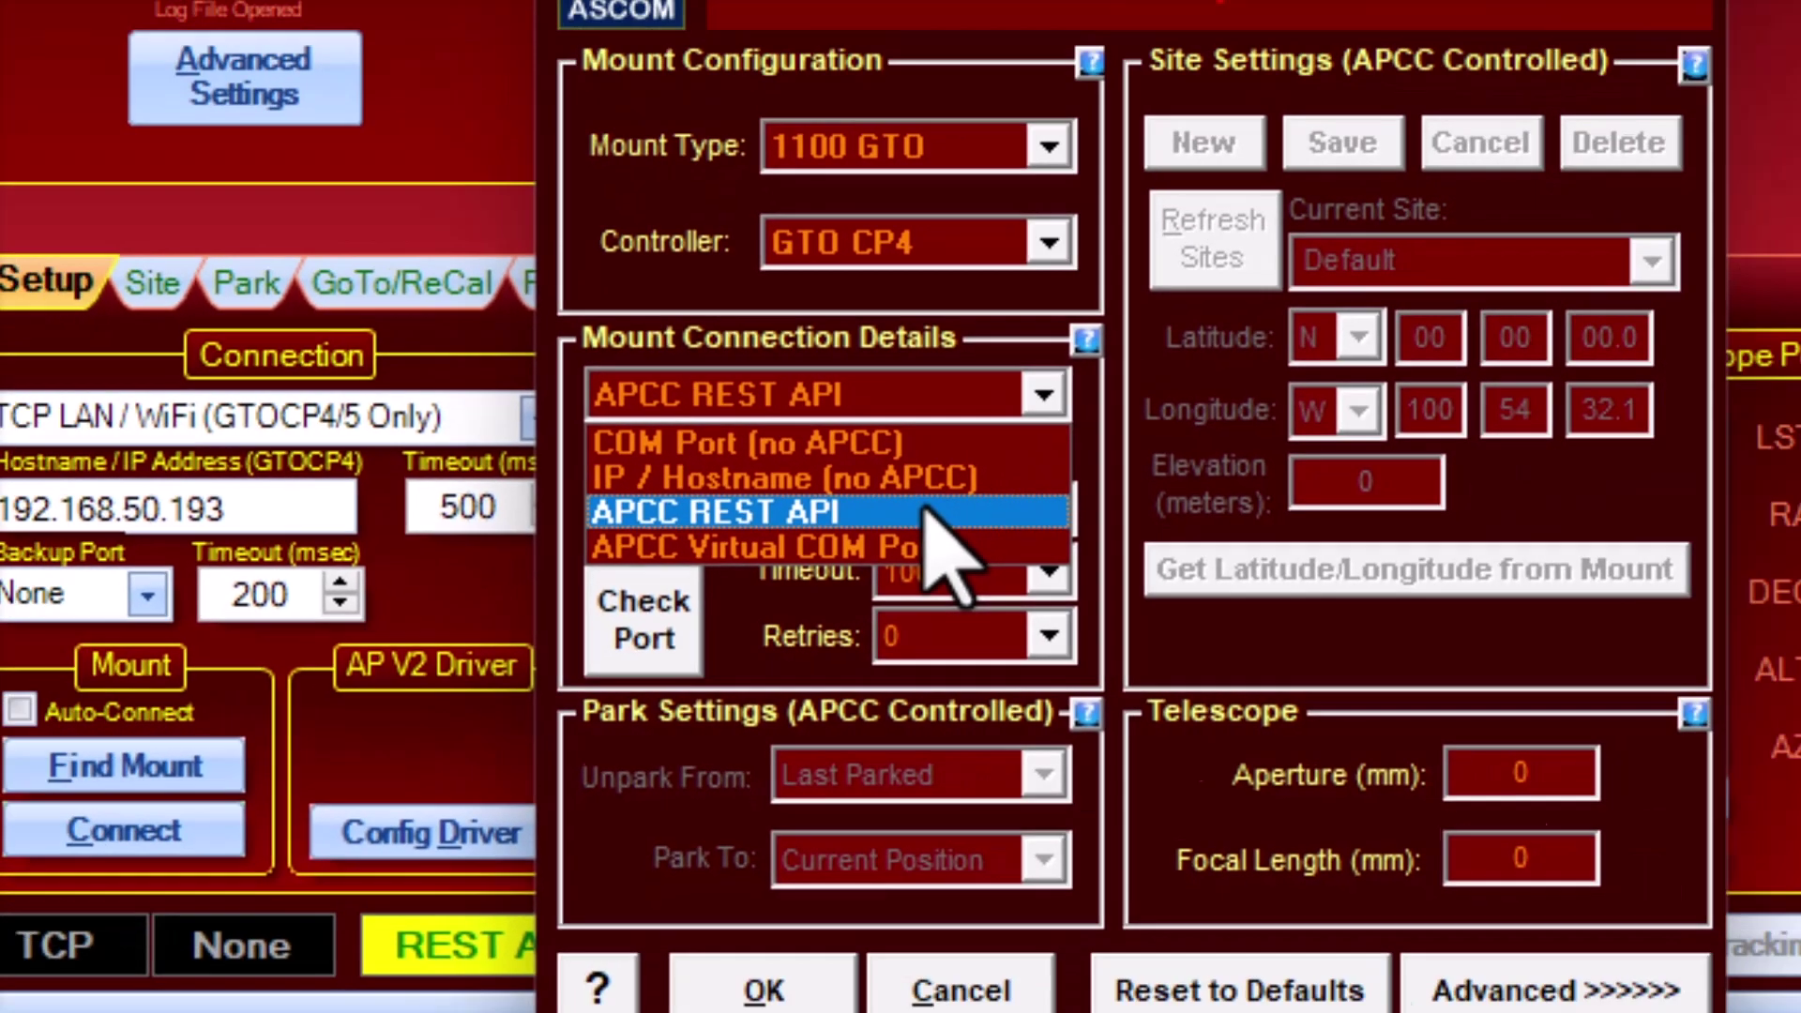
click(1070, 419)
click(727, 864)
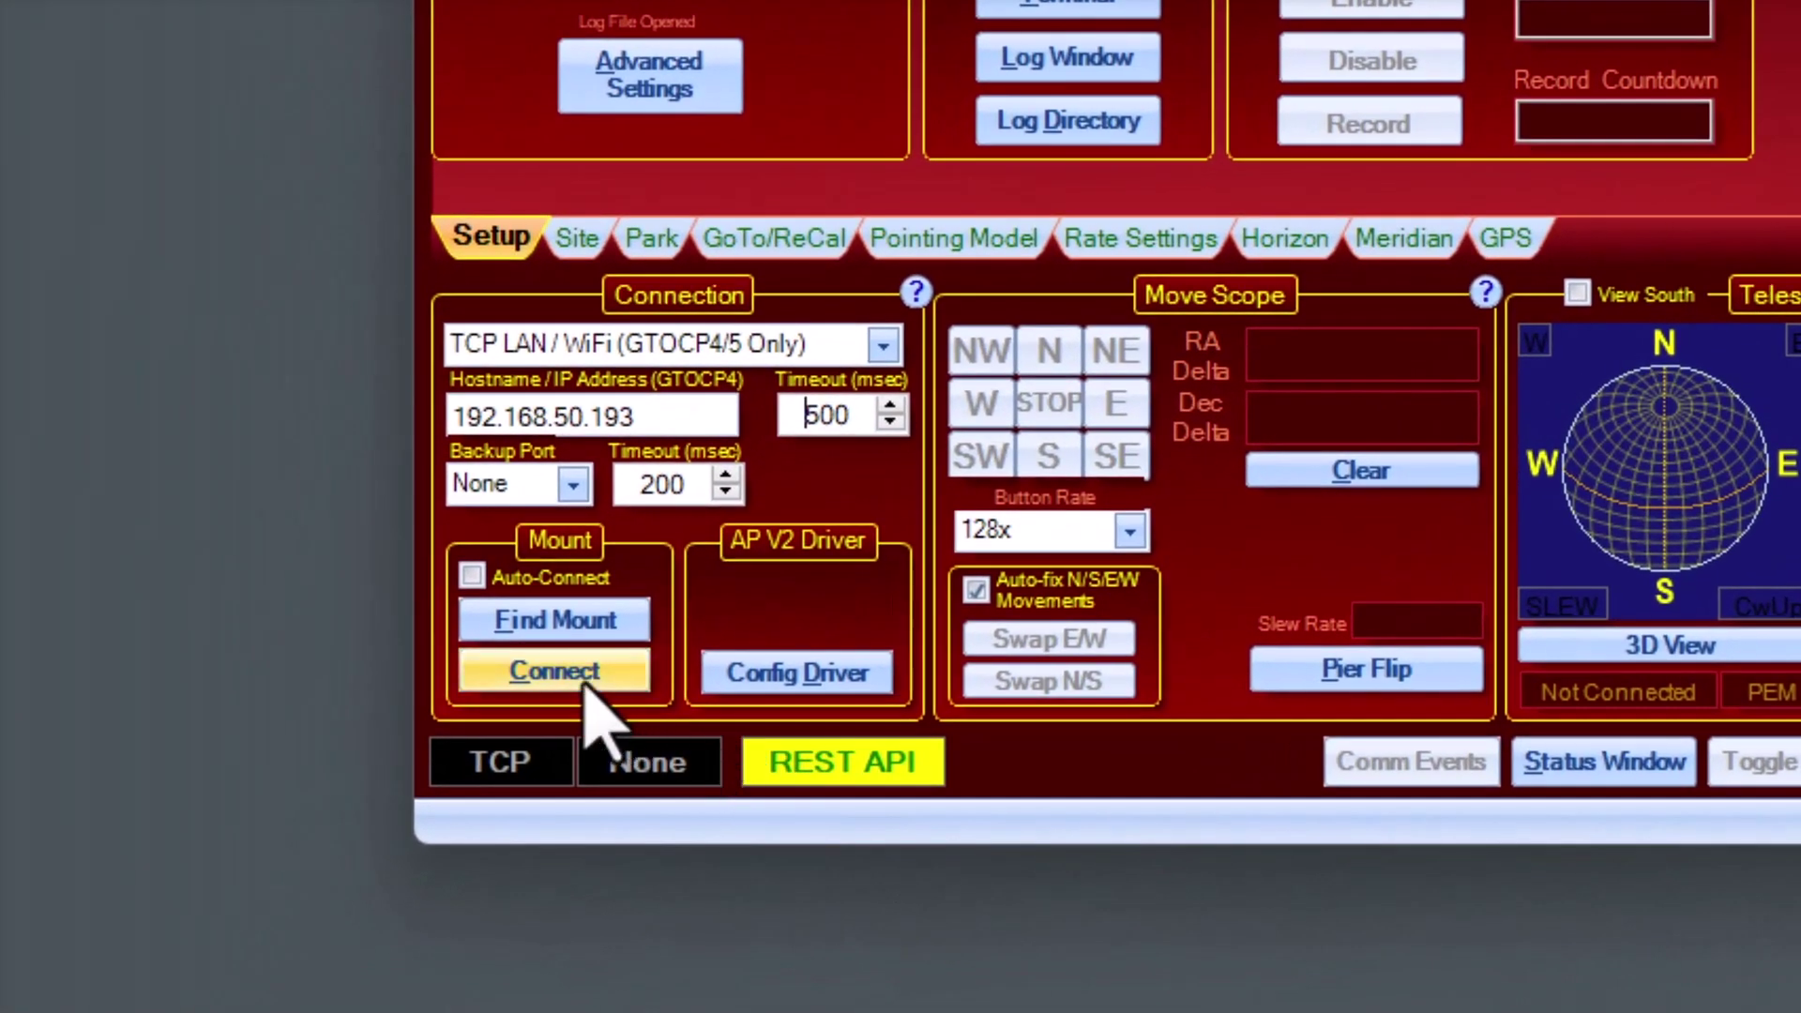
Connect APCC to the parked mount, then launch AP Jog and connect it
click(395, 787)
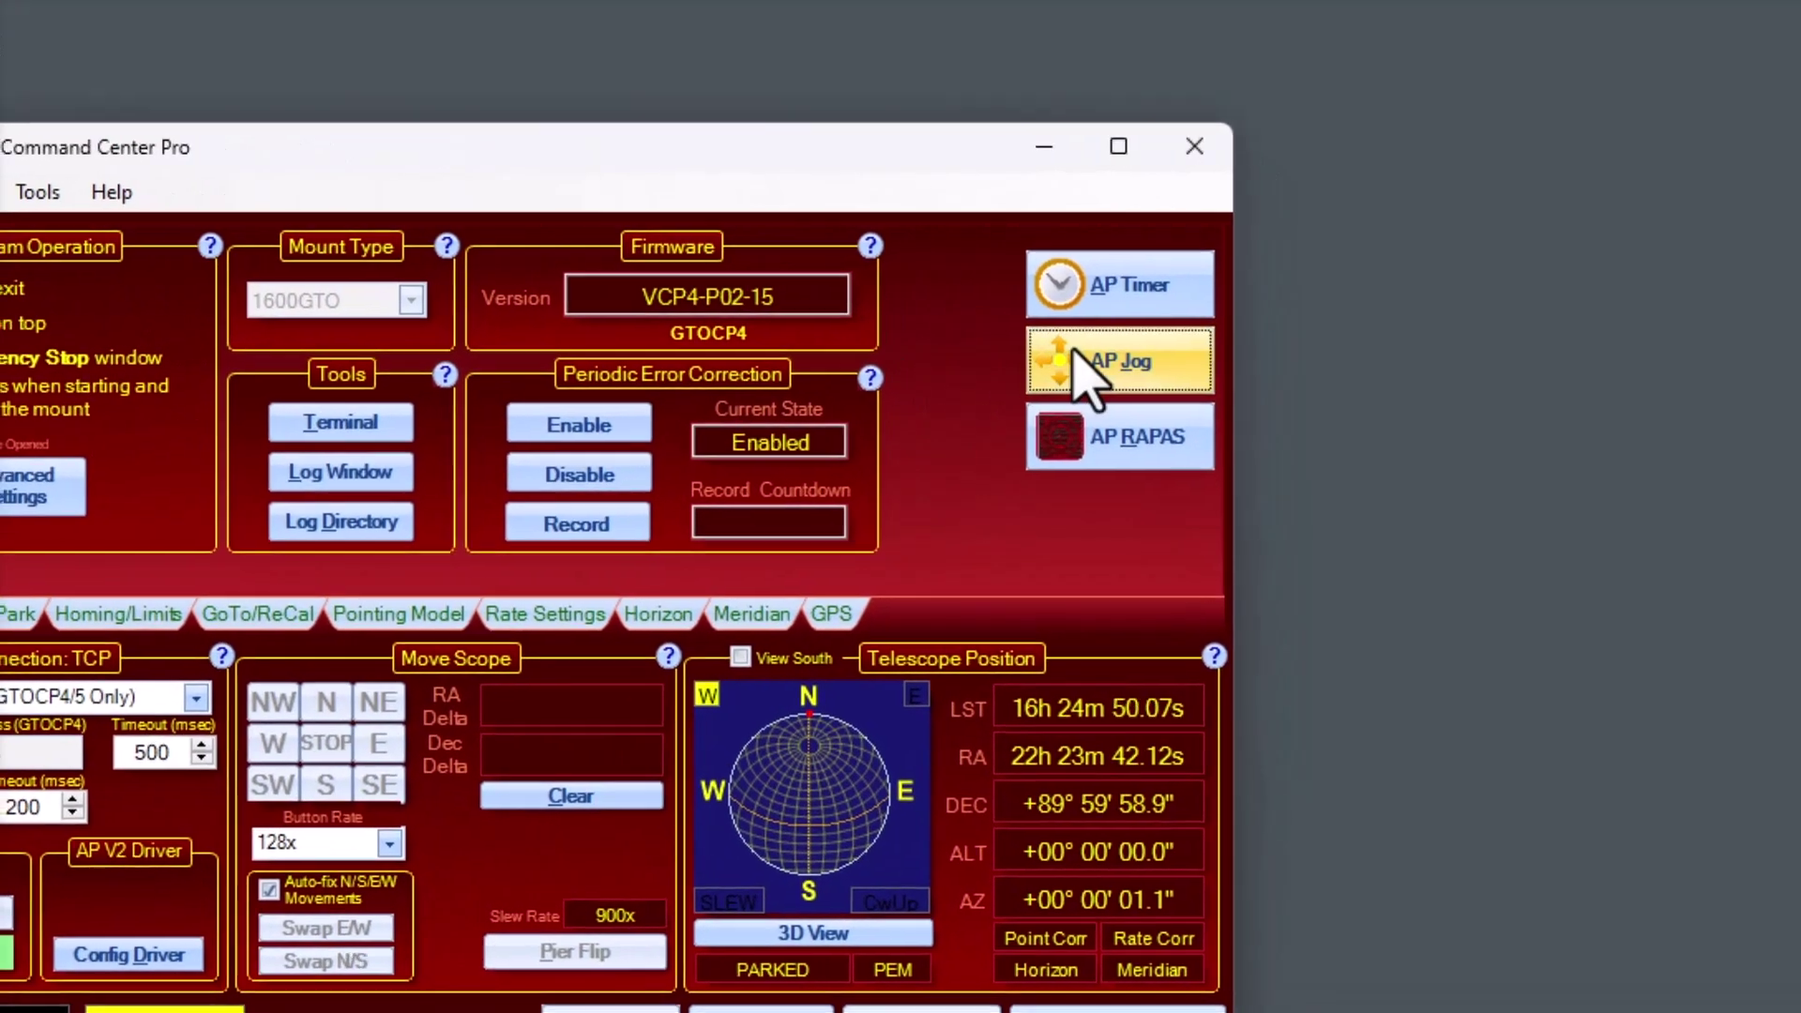
click(1077, 357)
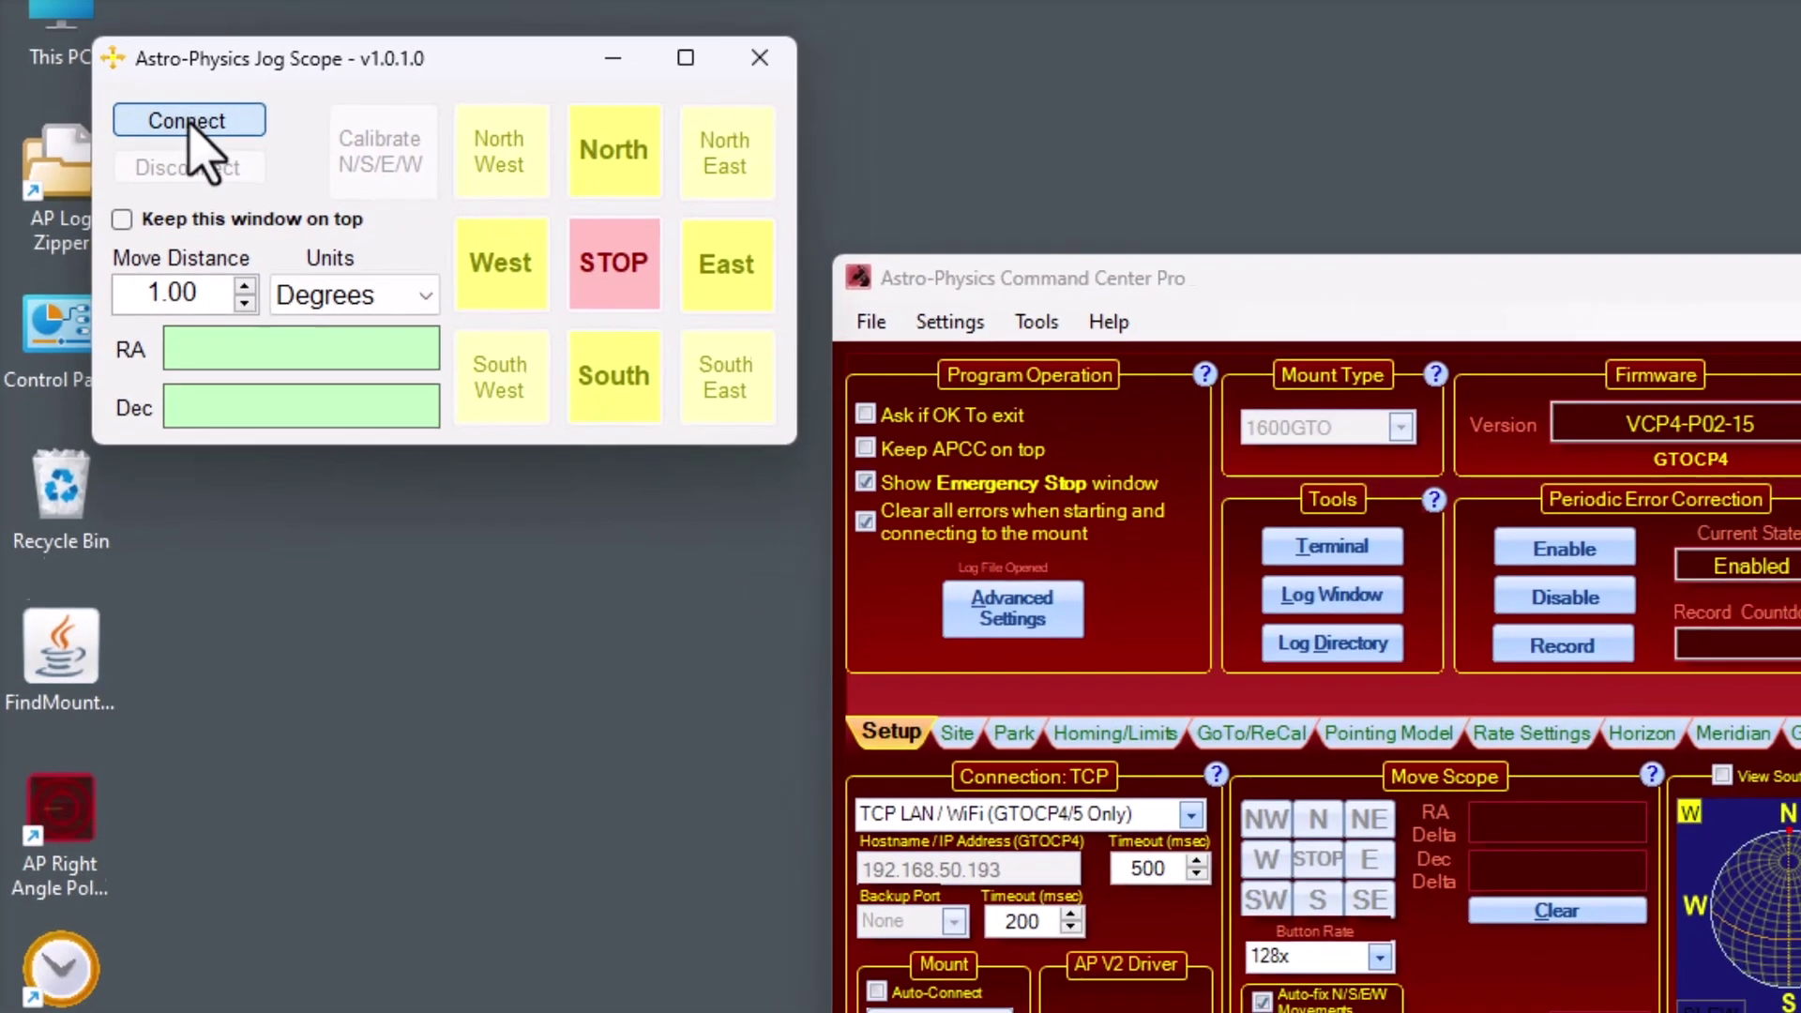
click(191, 125)
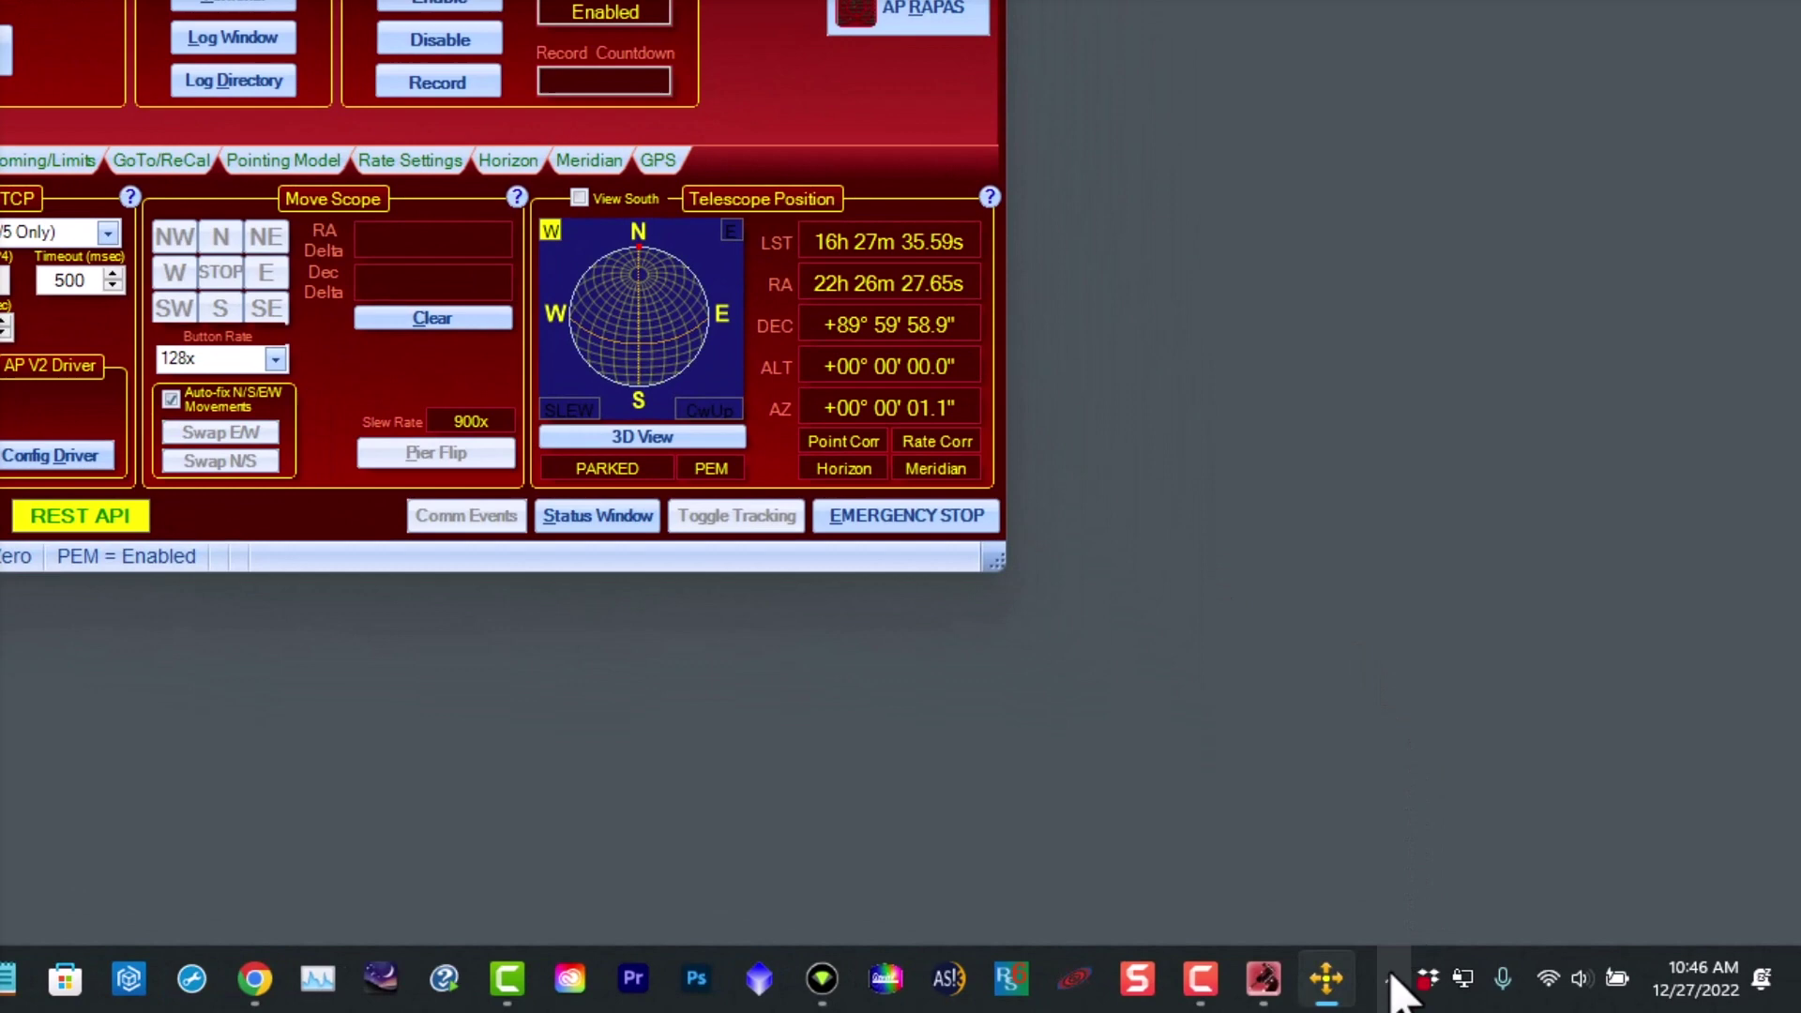
Open the Astro-Physics Mount Status window from the system tray and move it below APCC
click(1391, 985)
click(1360, 924)
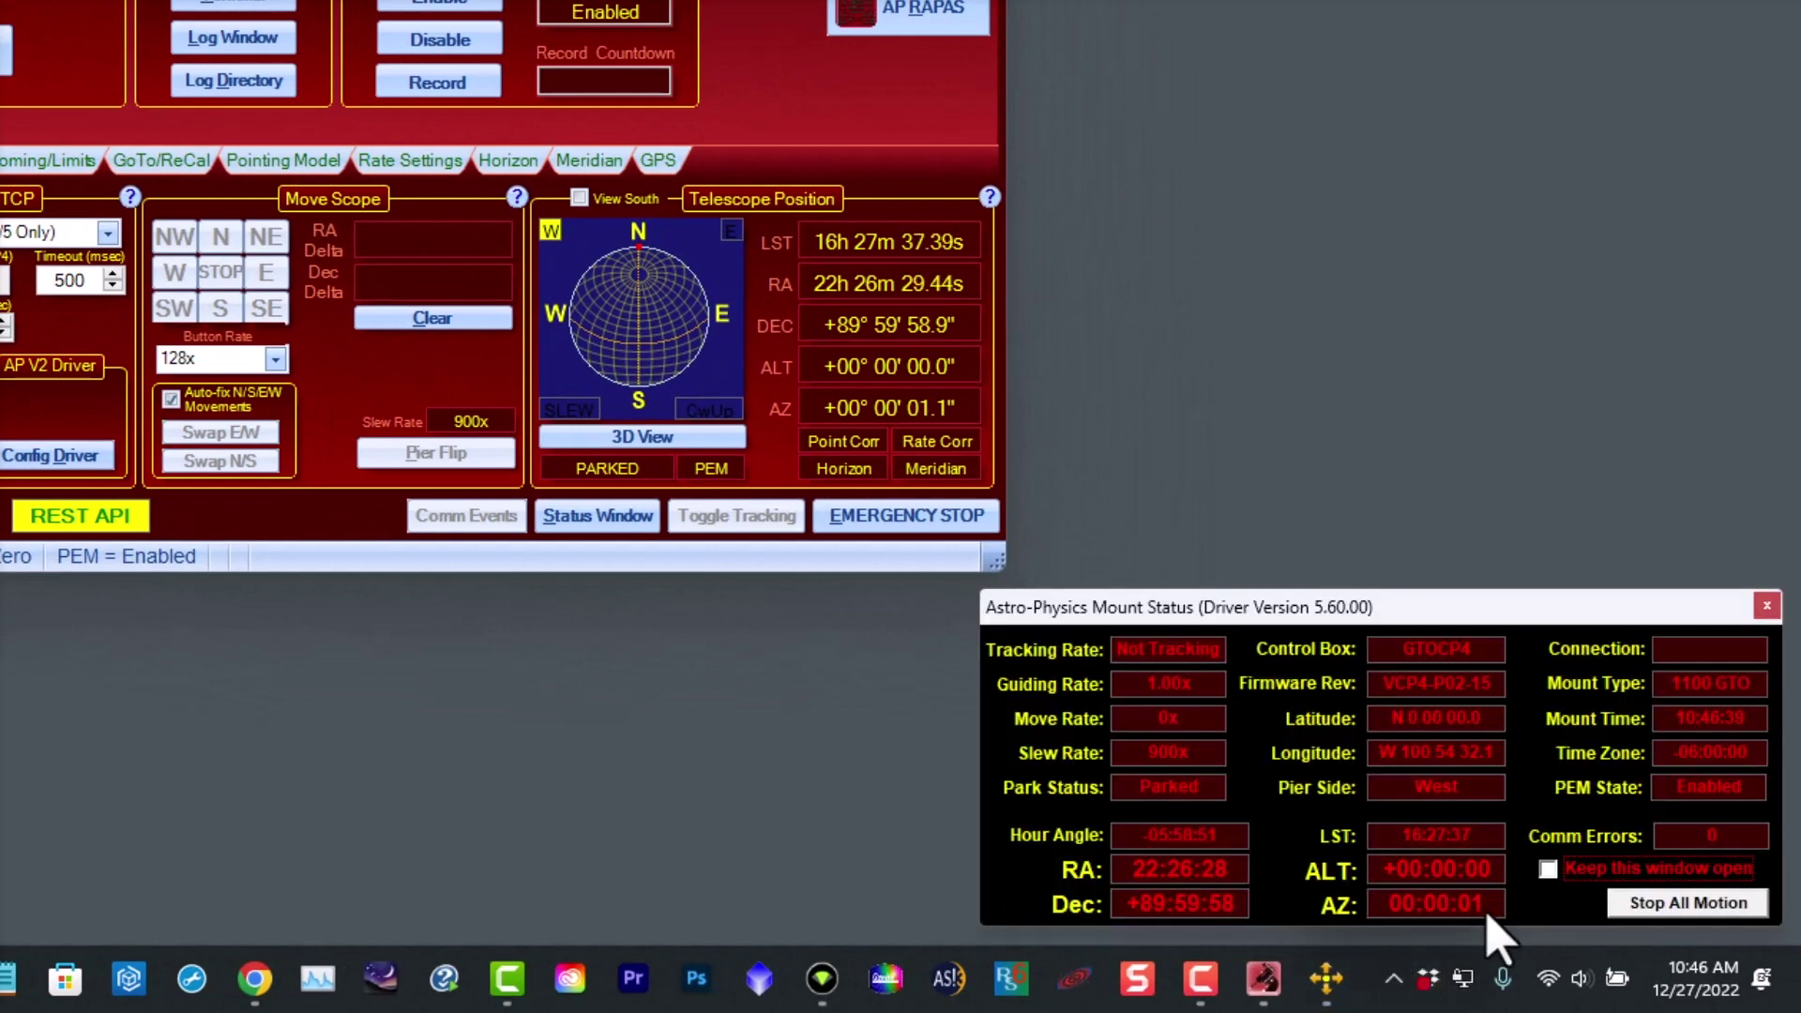
click(1548, 870)
drag(1421, 614, 603, 602)
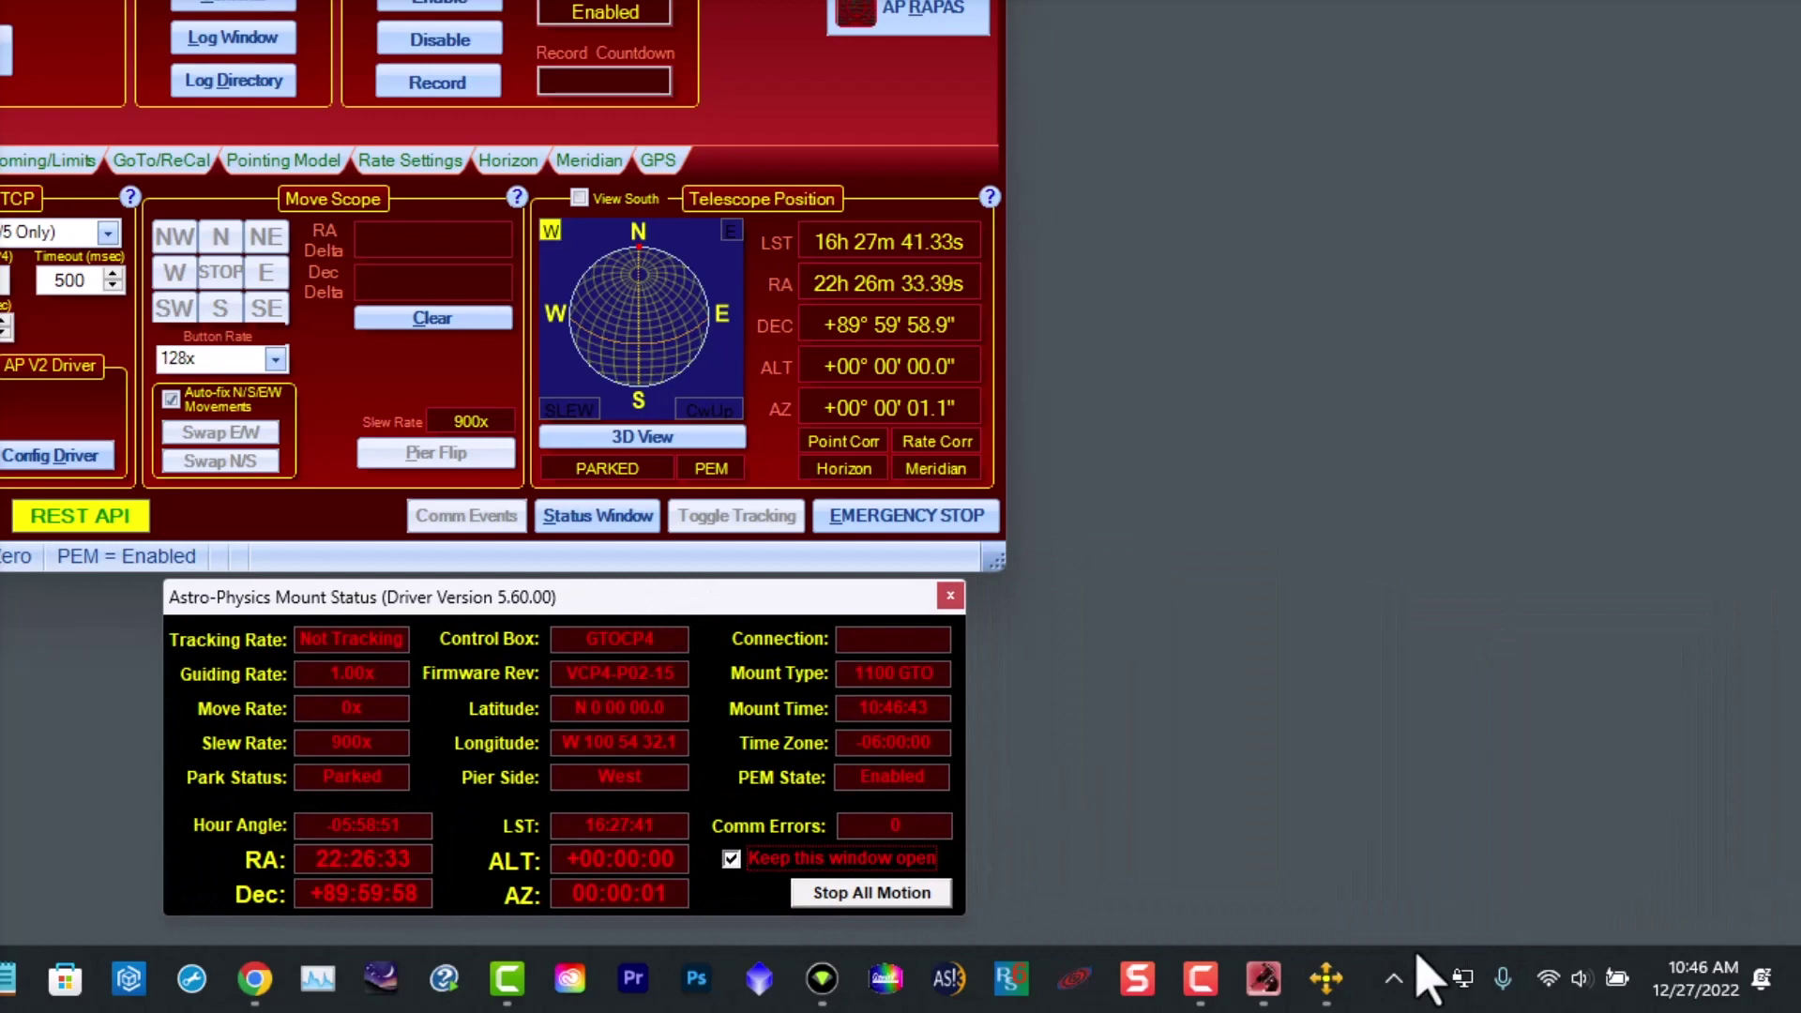
Bring up the AP V2 driver window, move it off Jog Scope, then hide both driver windows
click(1393, 979)
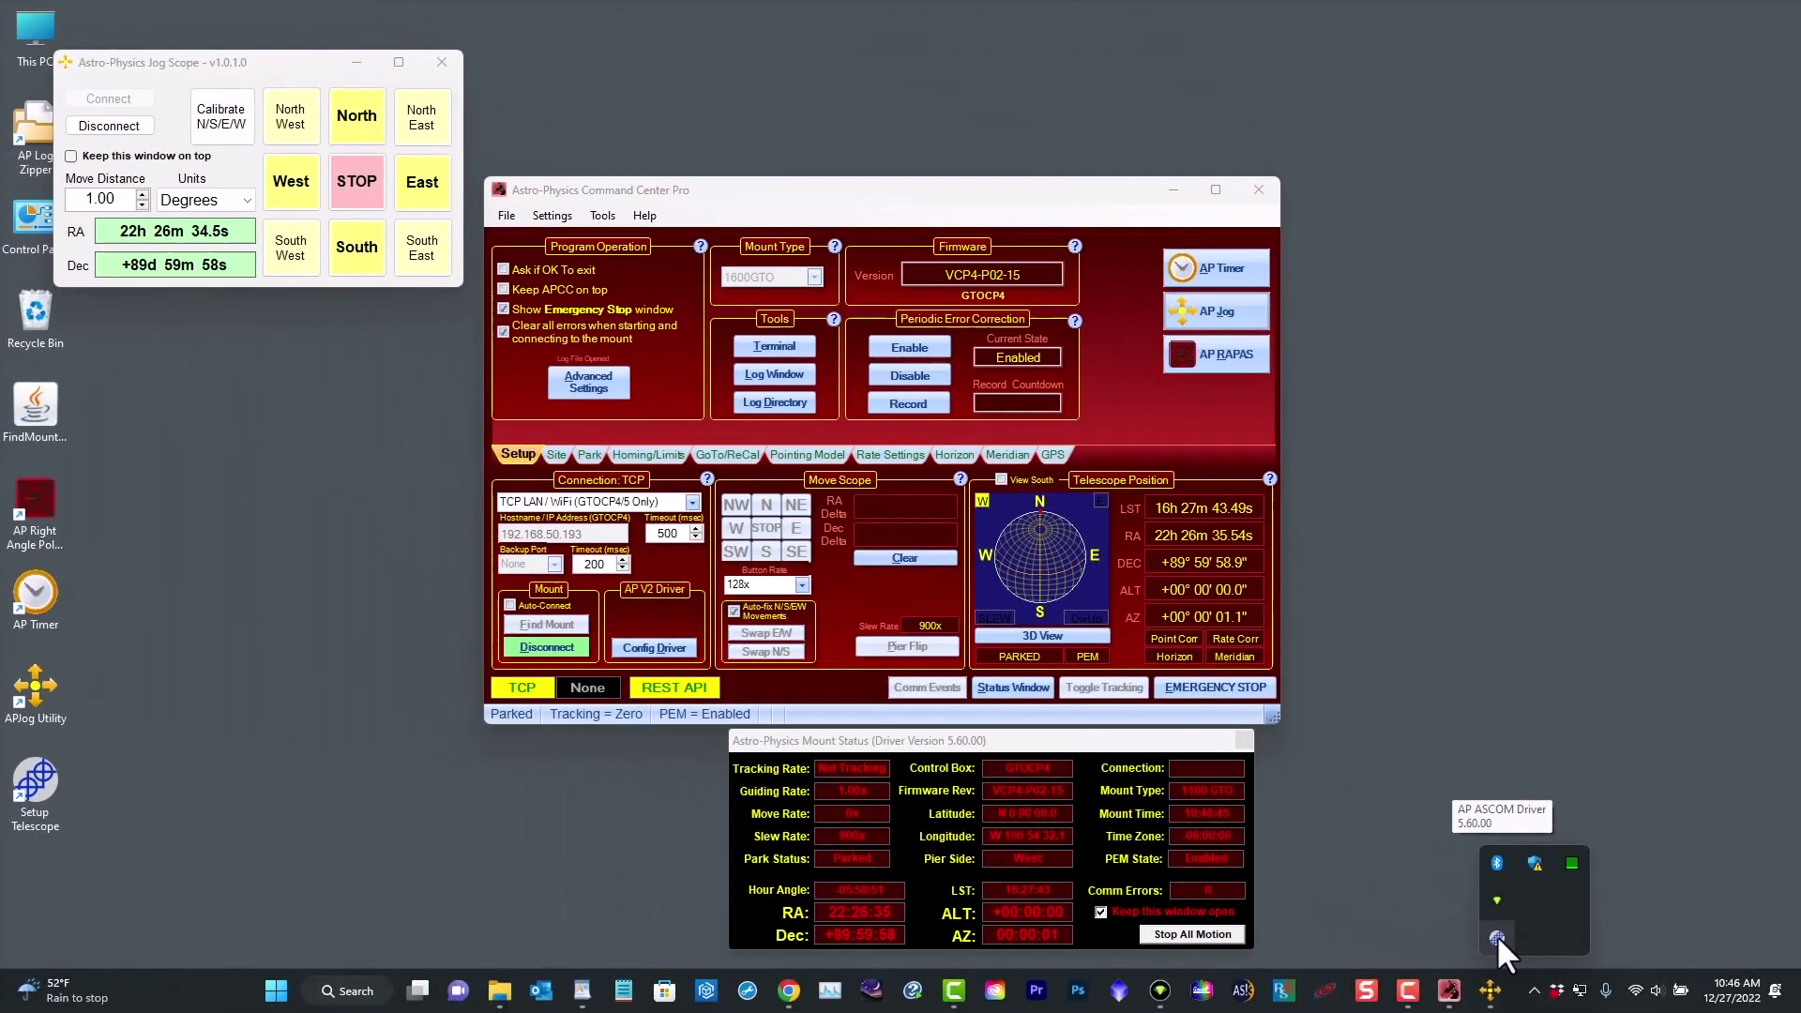
click(1497, 936)
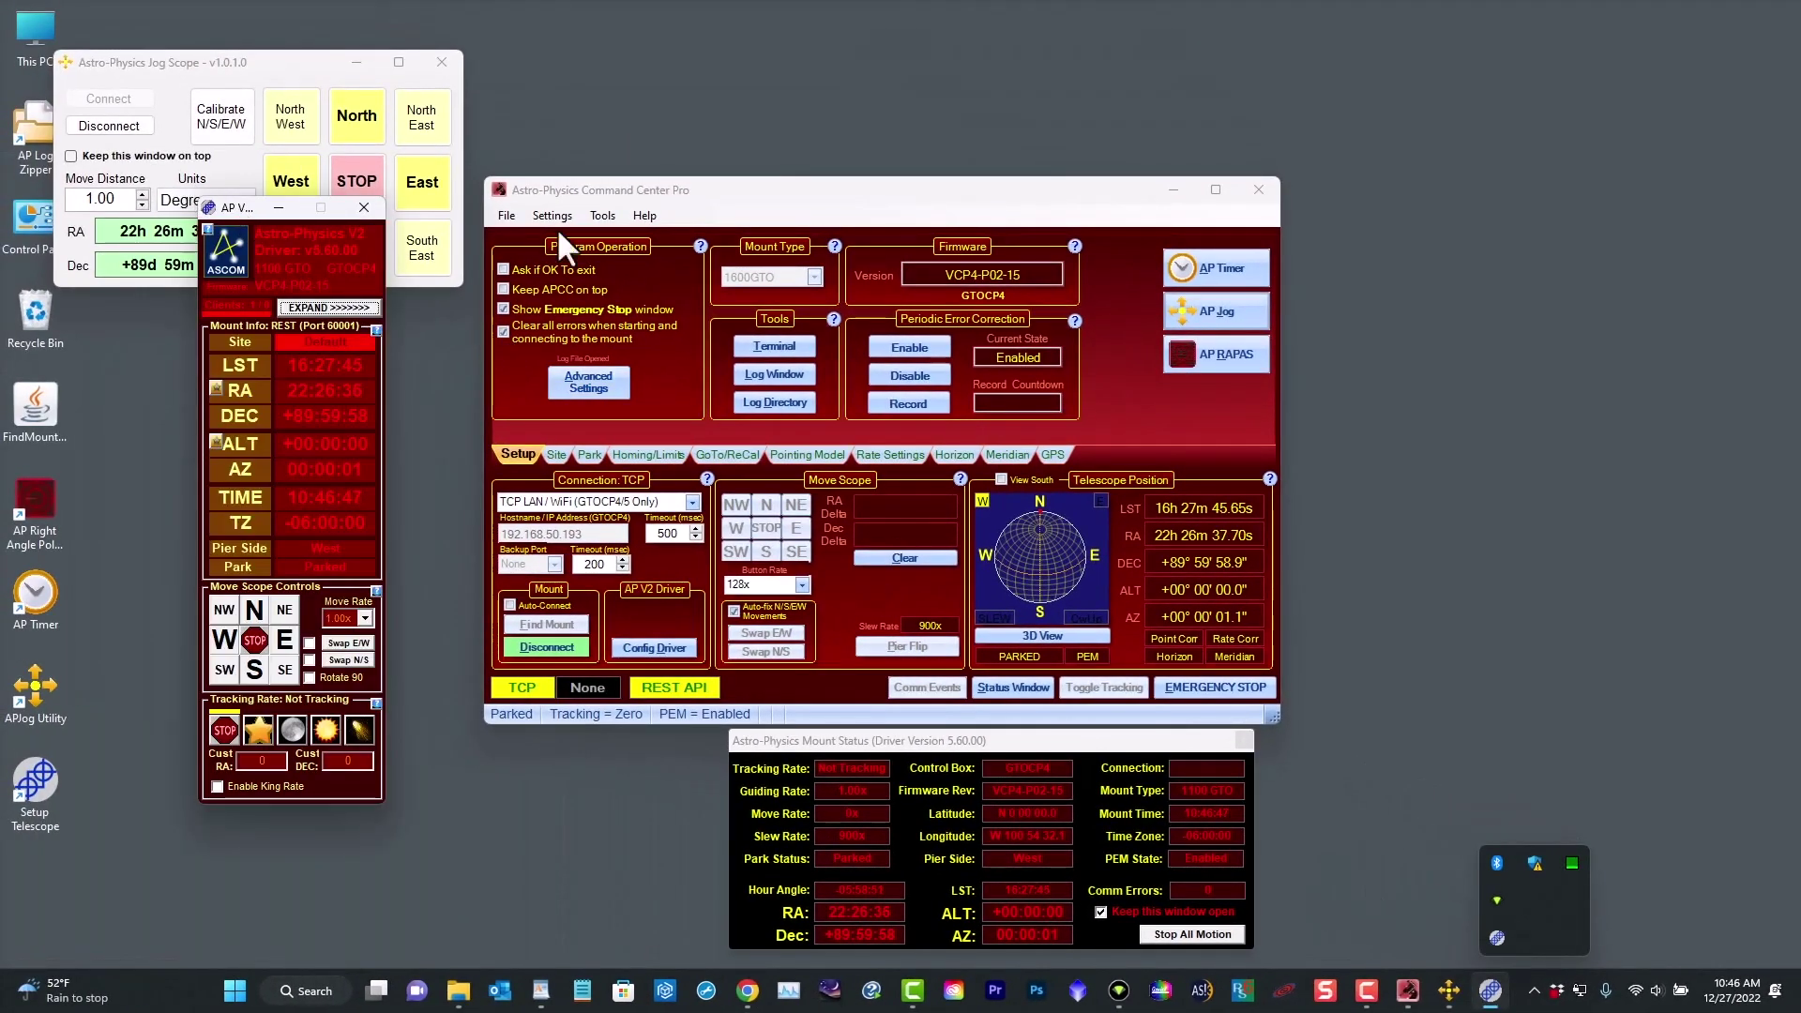
drag(233, 202, 1483, 70)
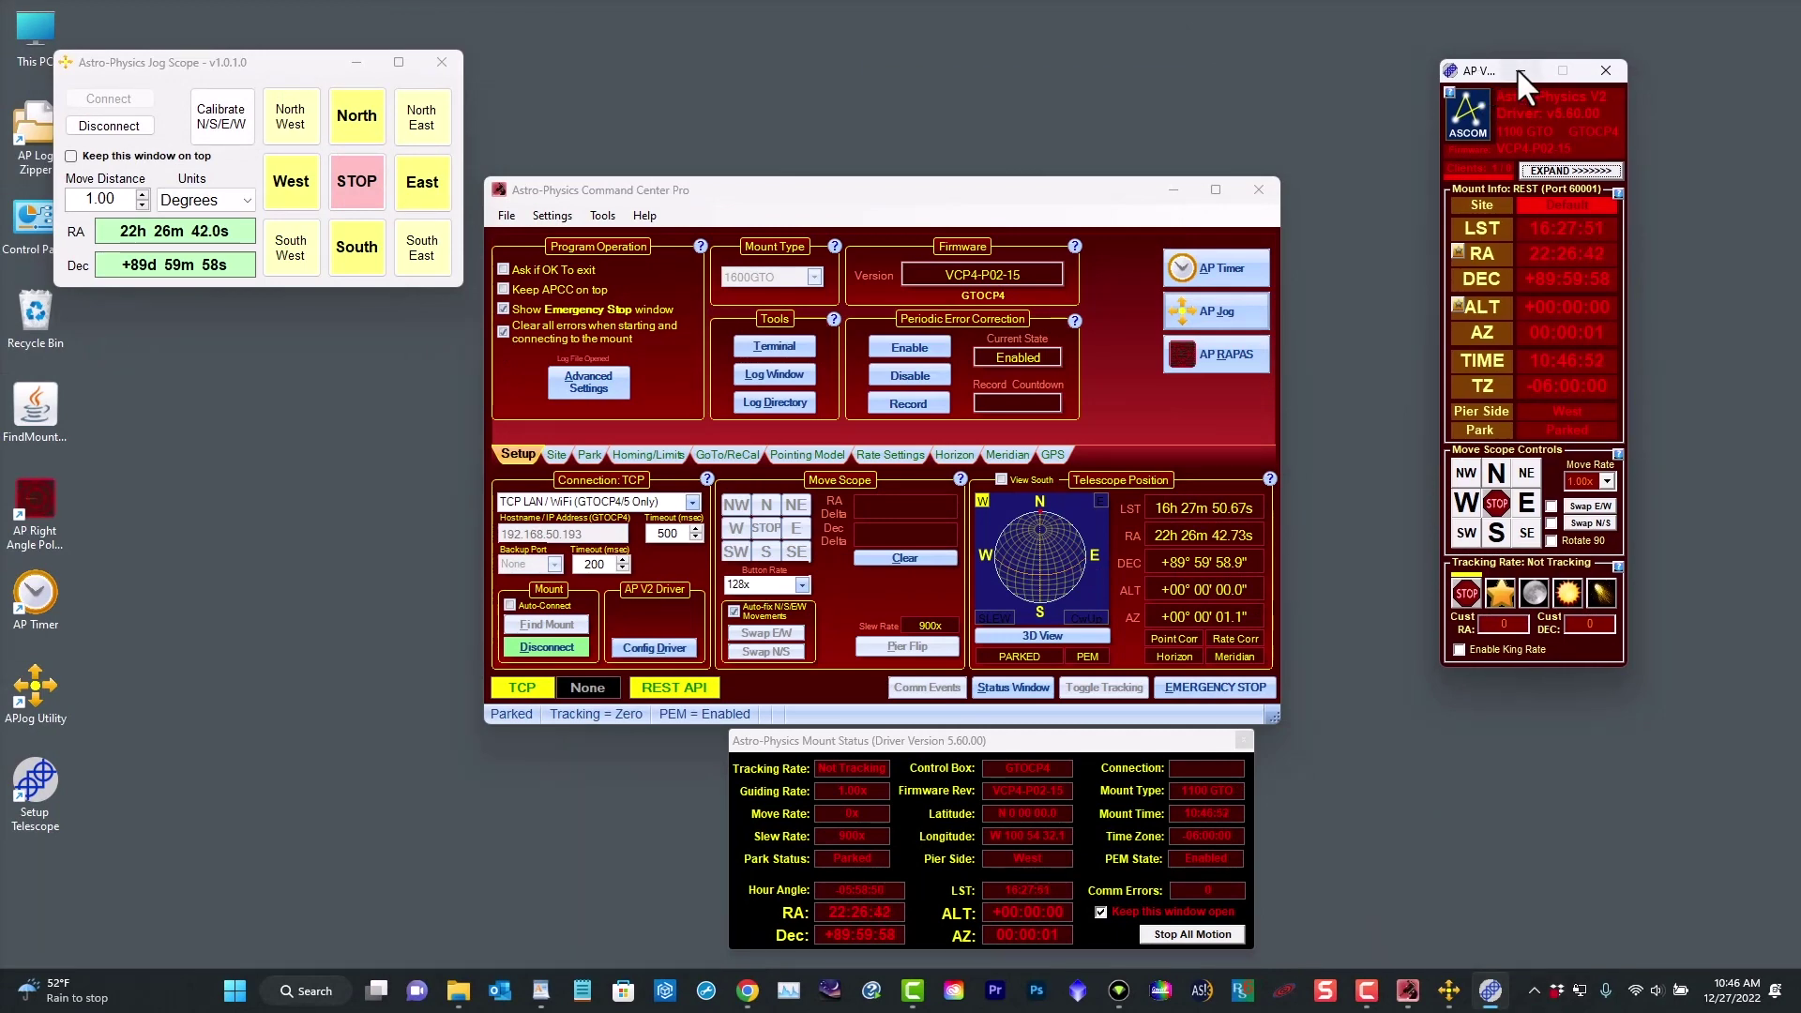
click(1518, 71)
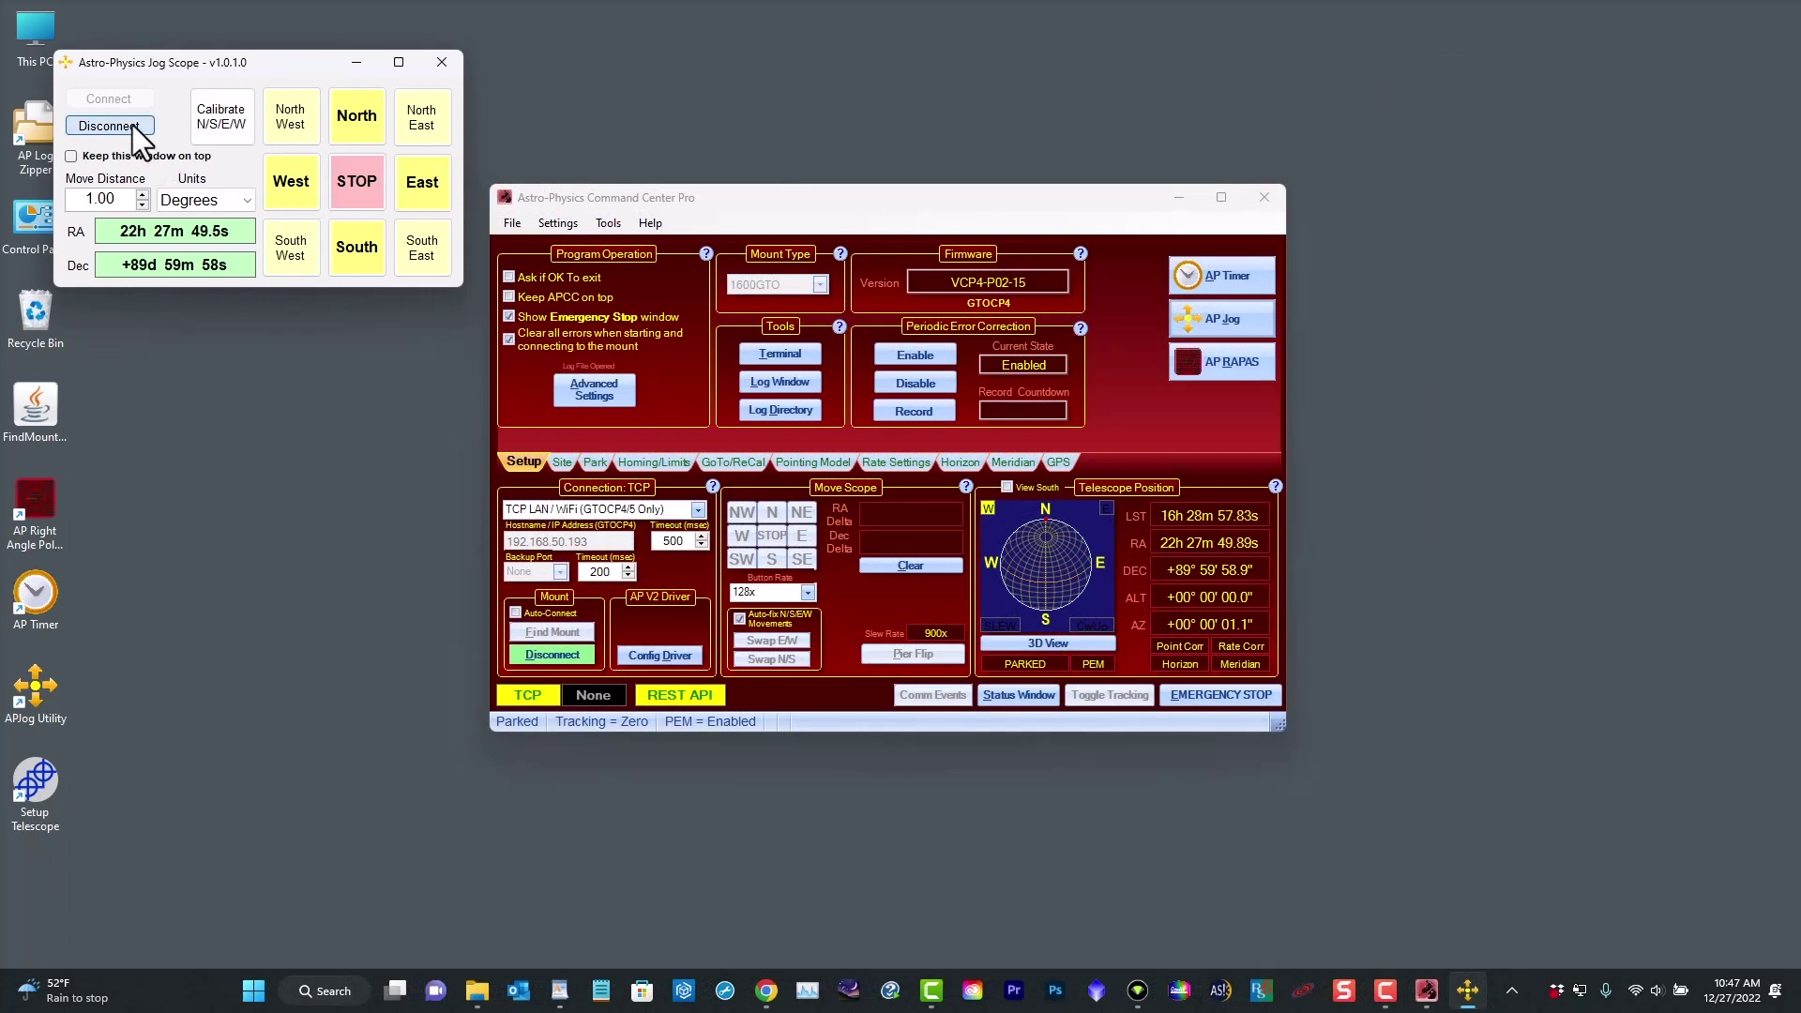
Disconnect Jog Scope from the mount and close the Jog Scope utility
click(132, 125)
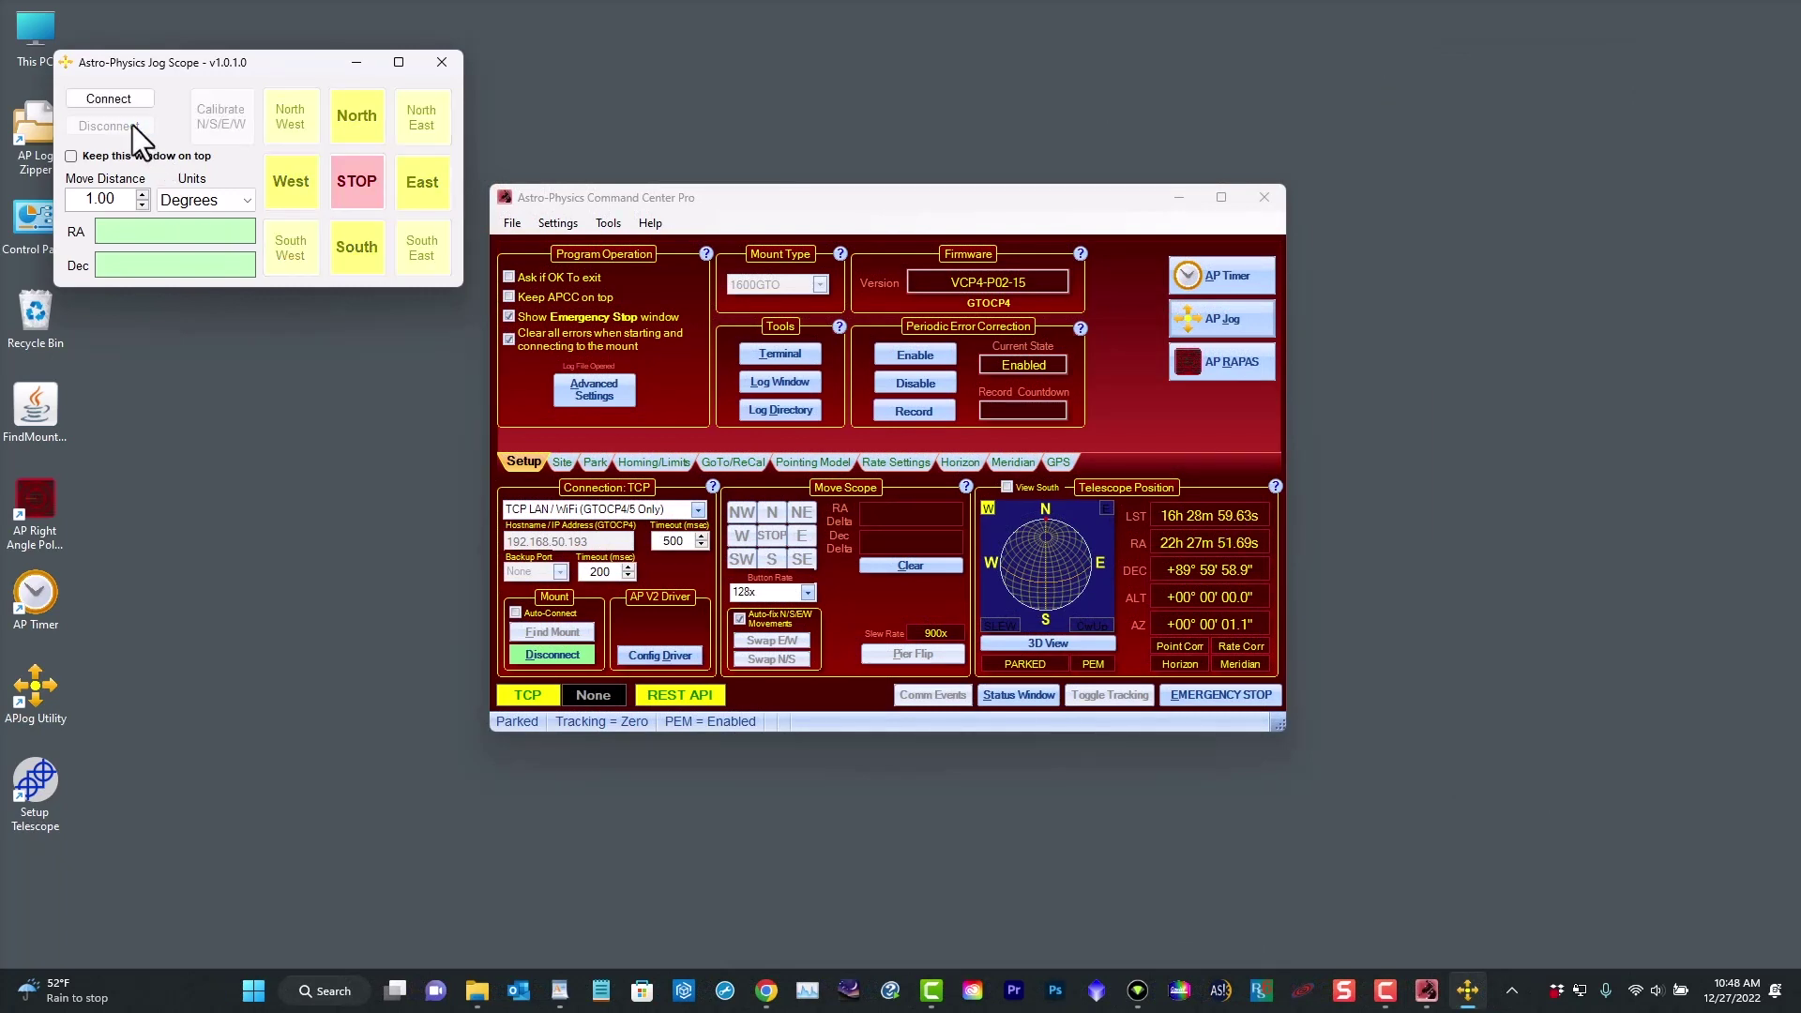
click(442, 62)
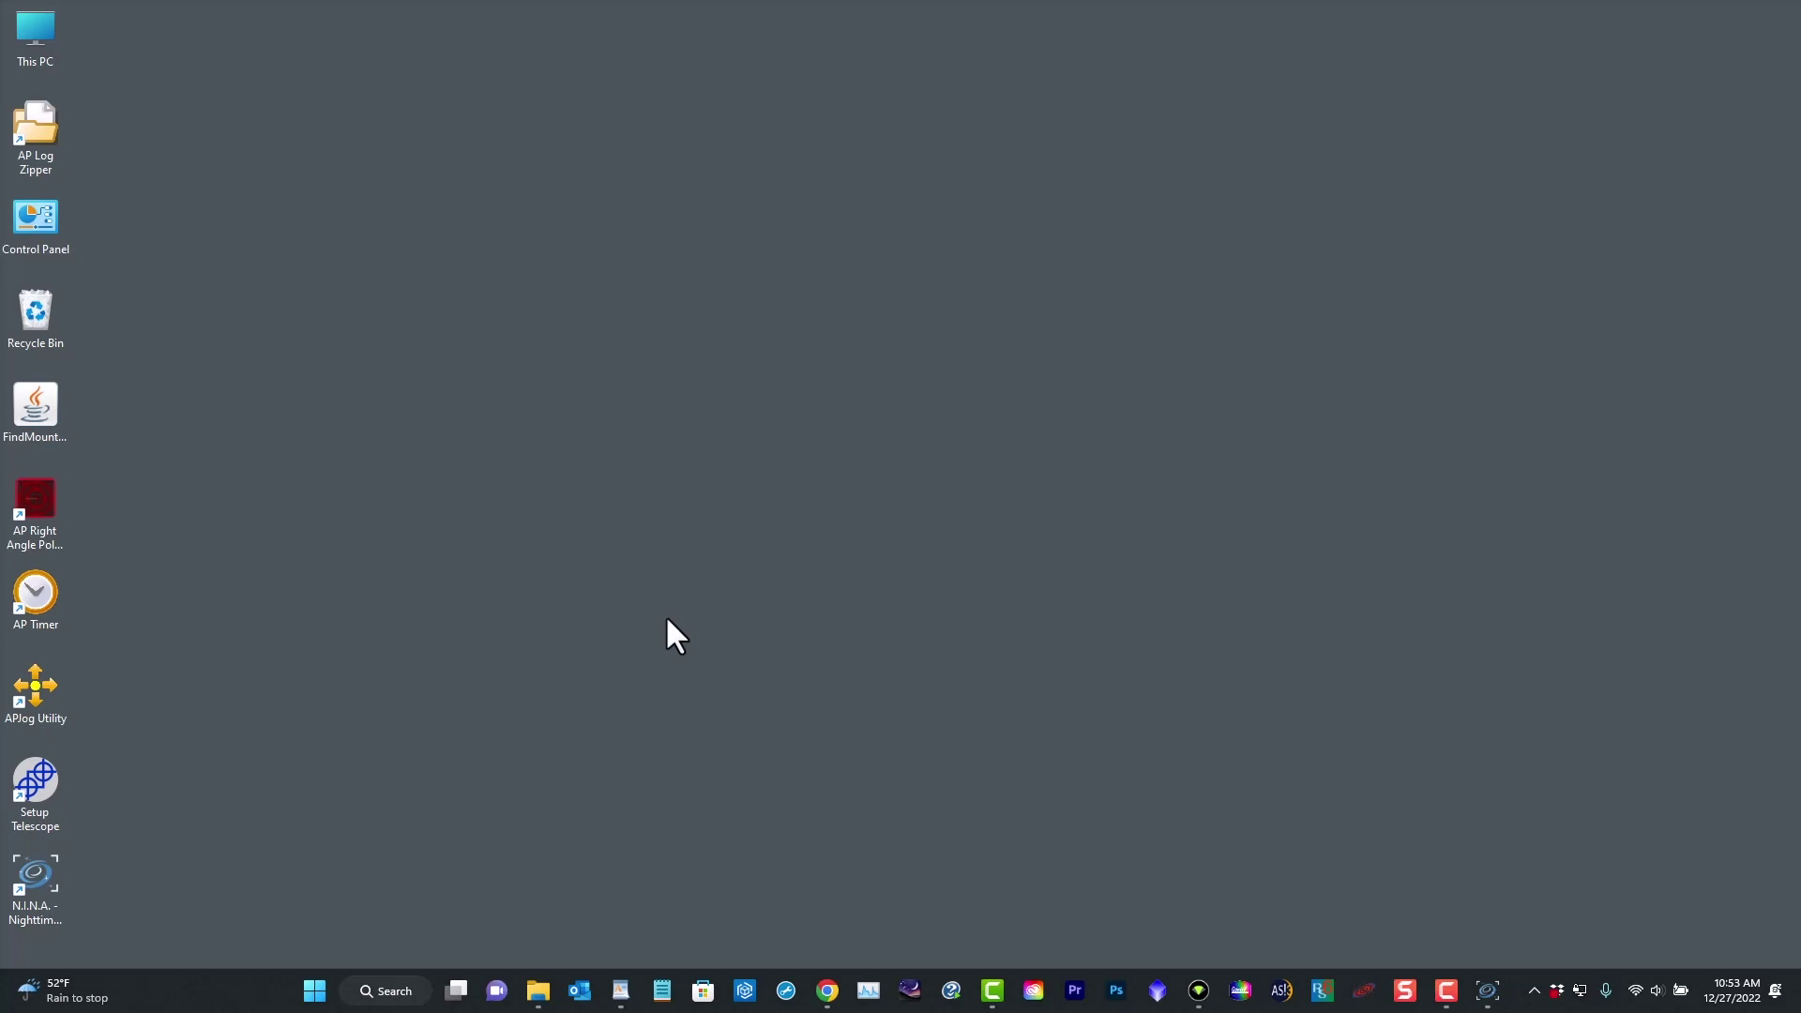
Launch APCC by searching 'apcc', centre its window, and connect to the parked mount over TCP
click(317, 993)
text(apcc)
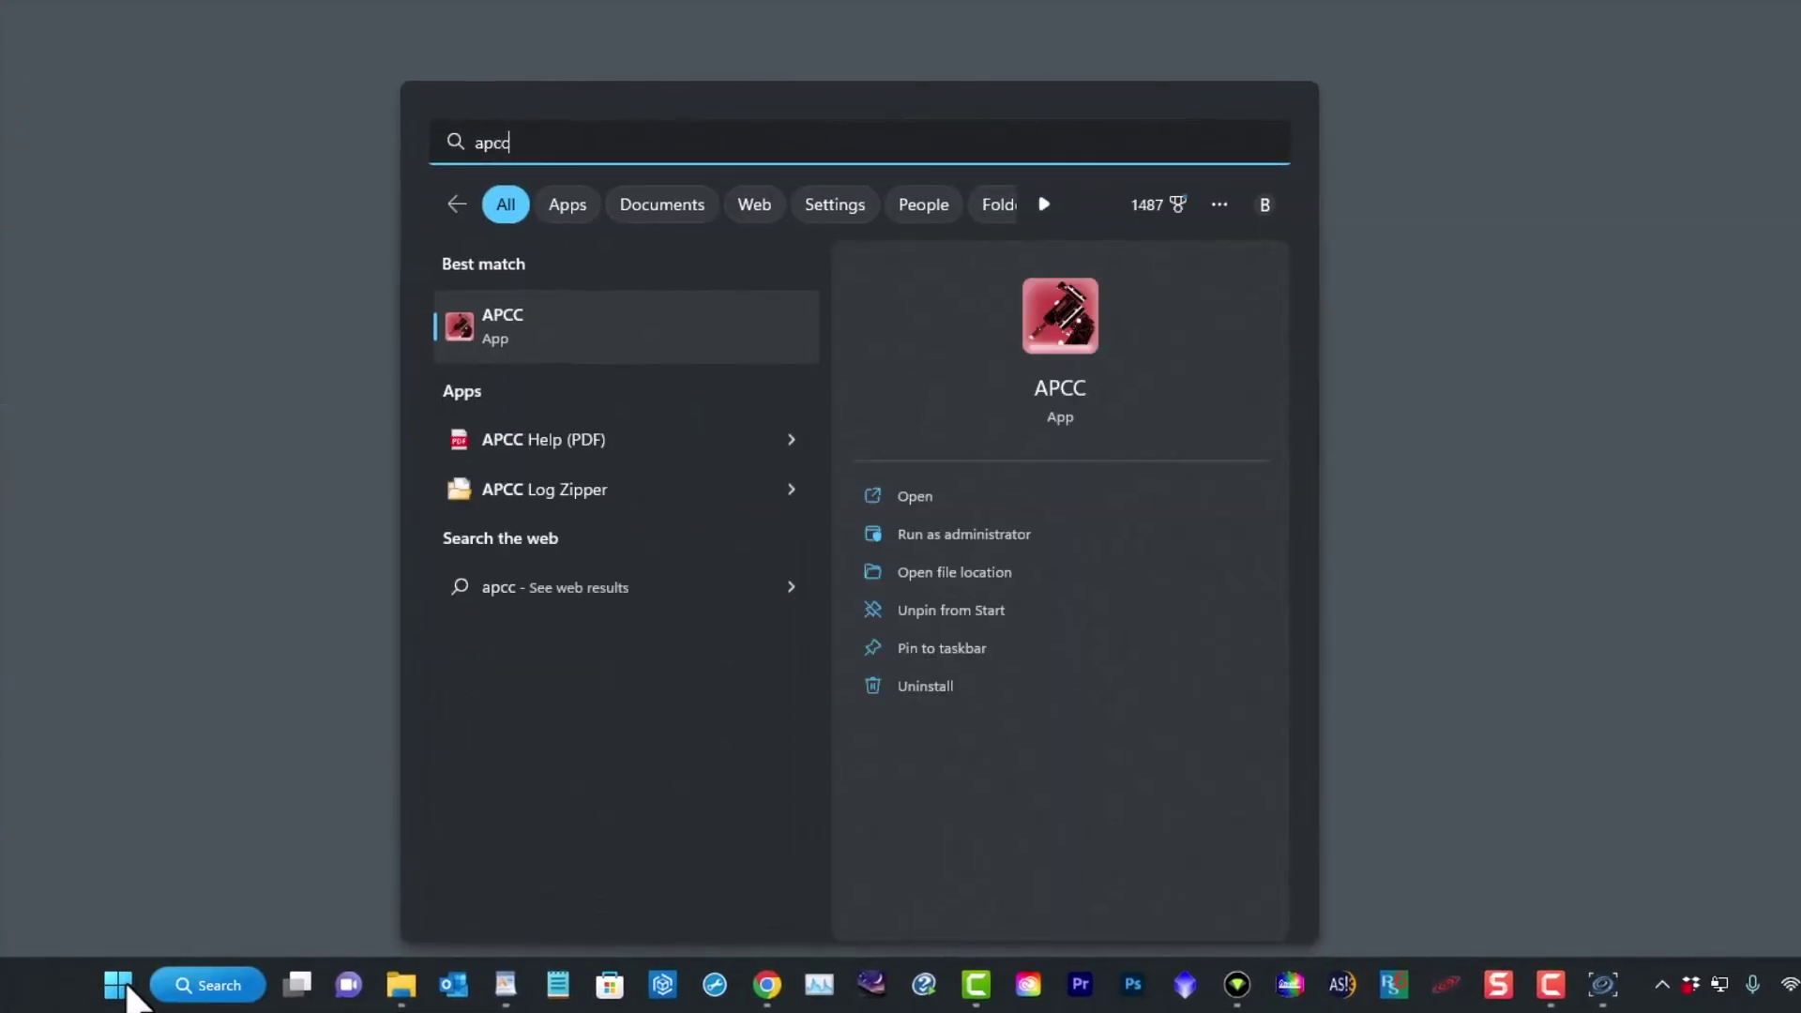
click(564, 334)
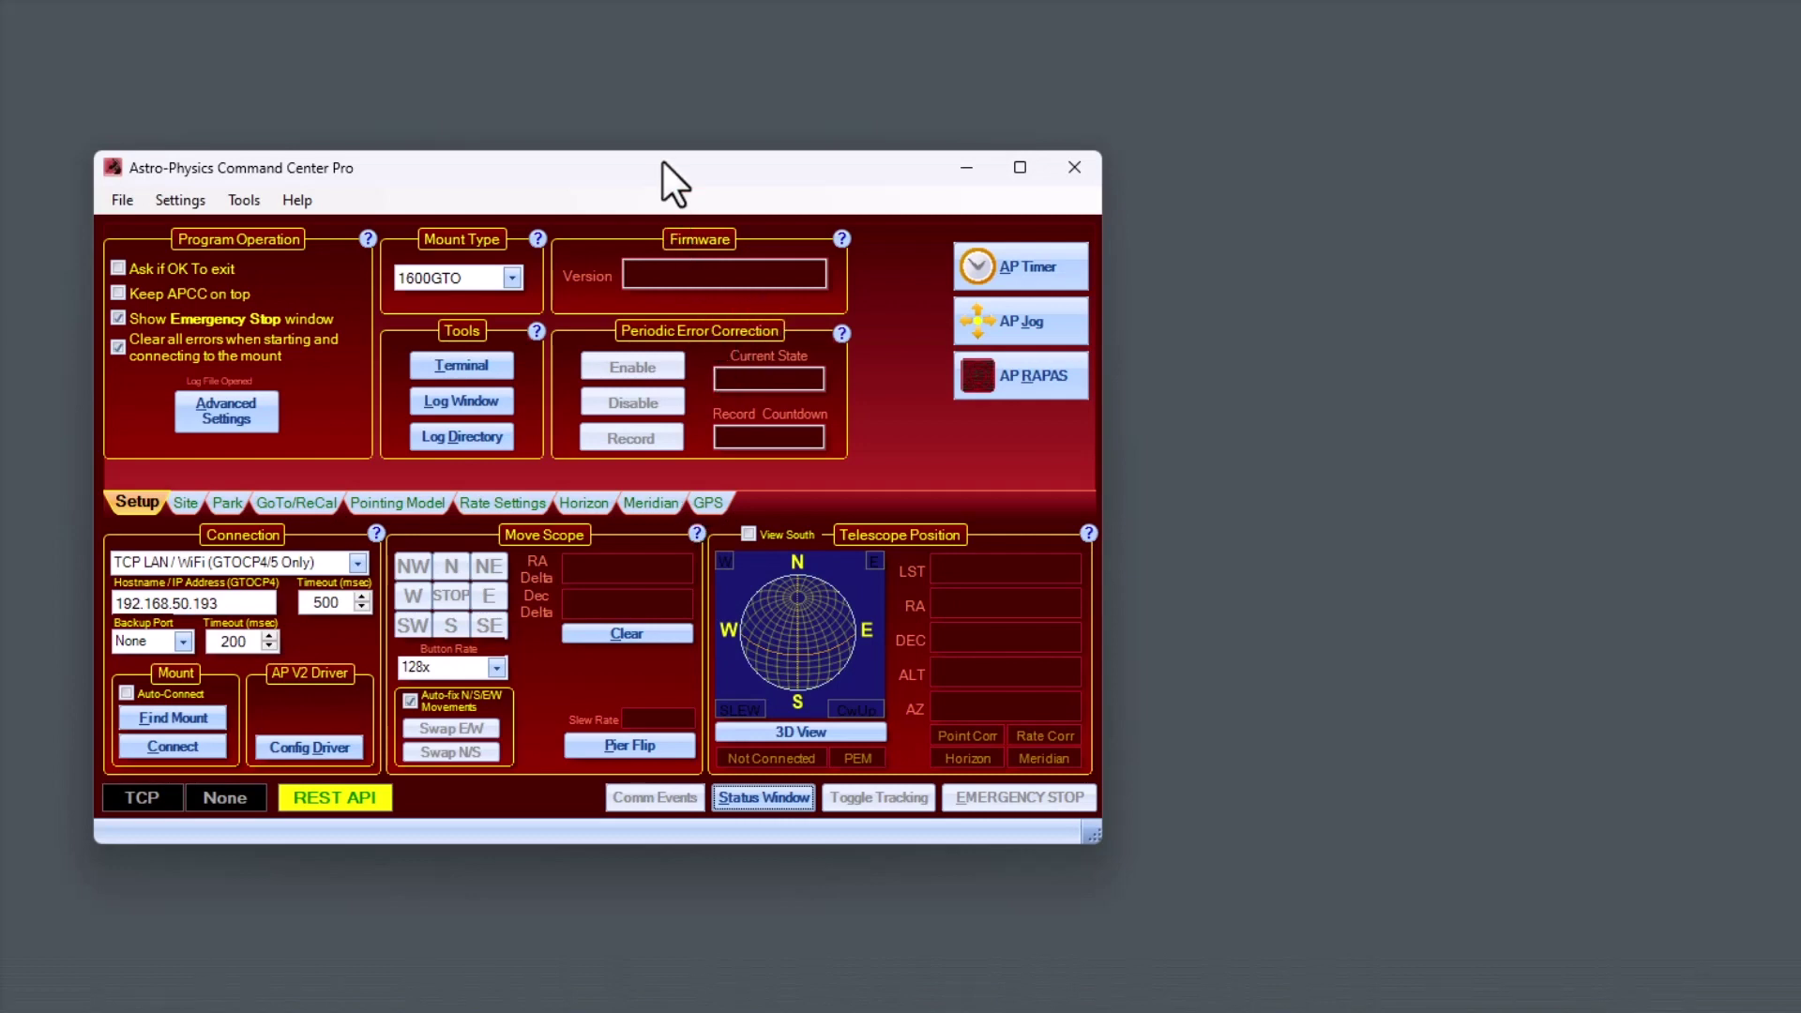
drag(663, 161, 976, 107)
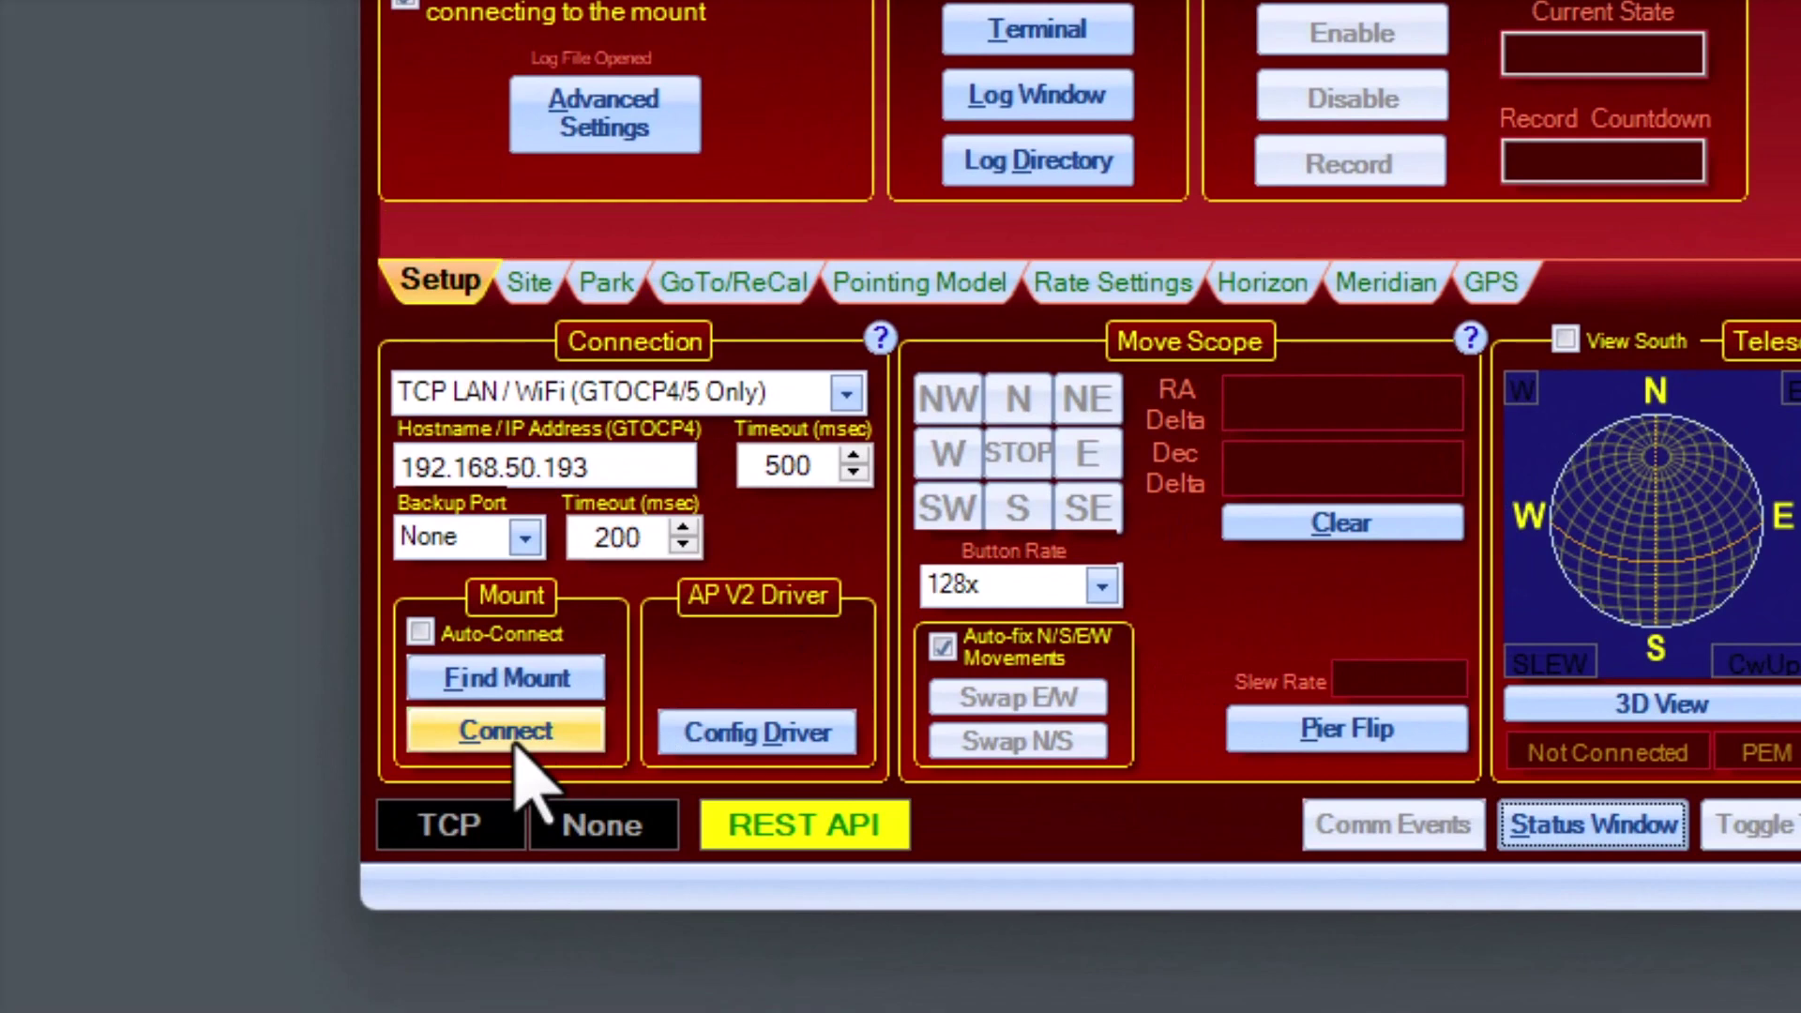
click(512, 737)
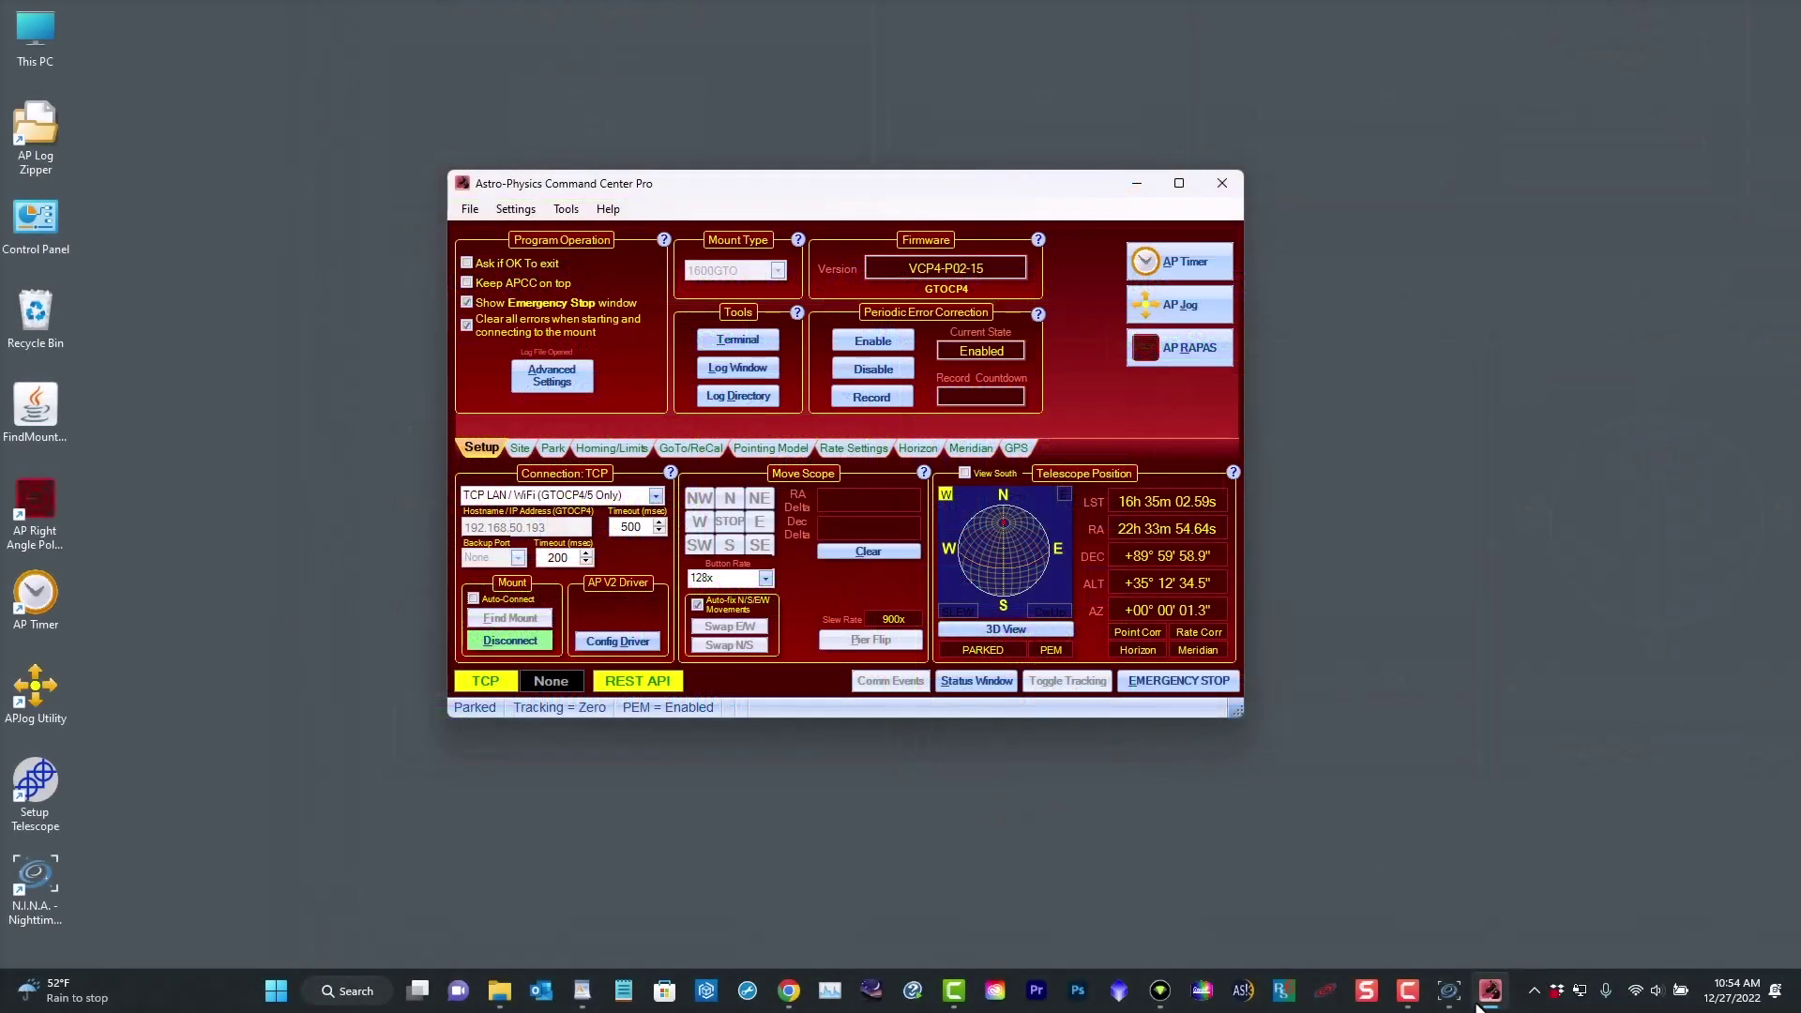
In N.I.N.A., connect the telescope through the AstroPhysics GTO V2 Mount driver
click(1449, 991)
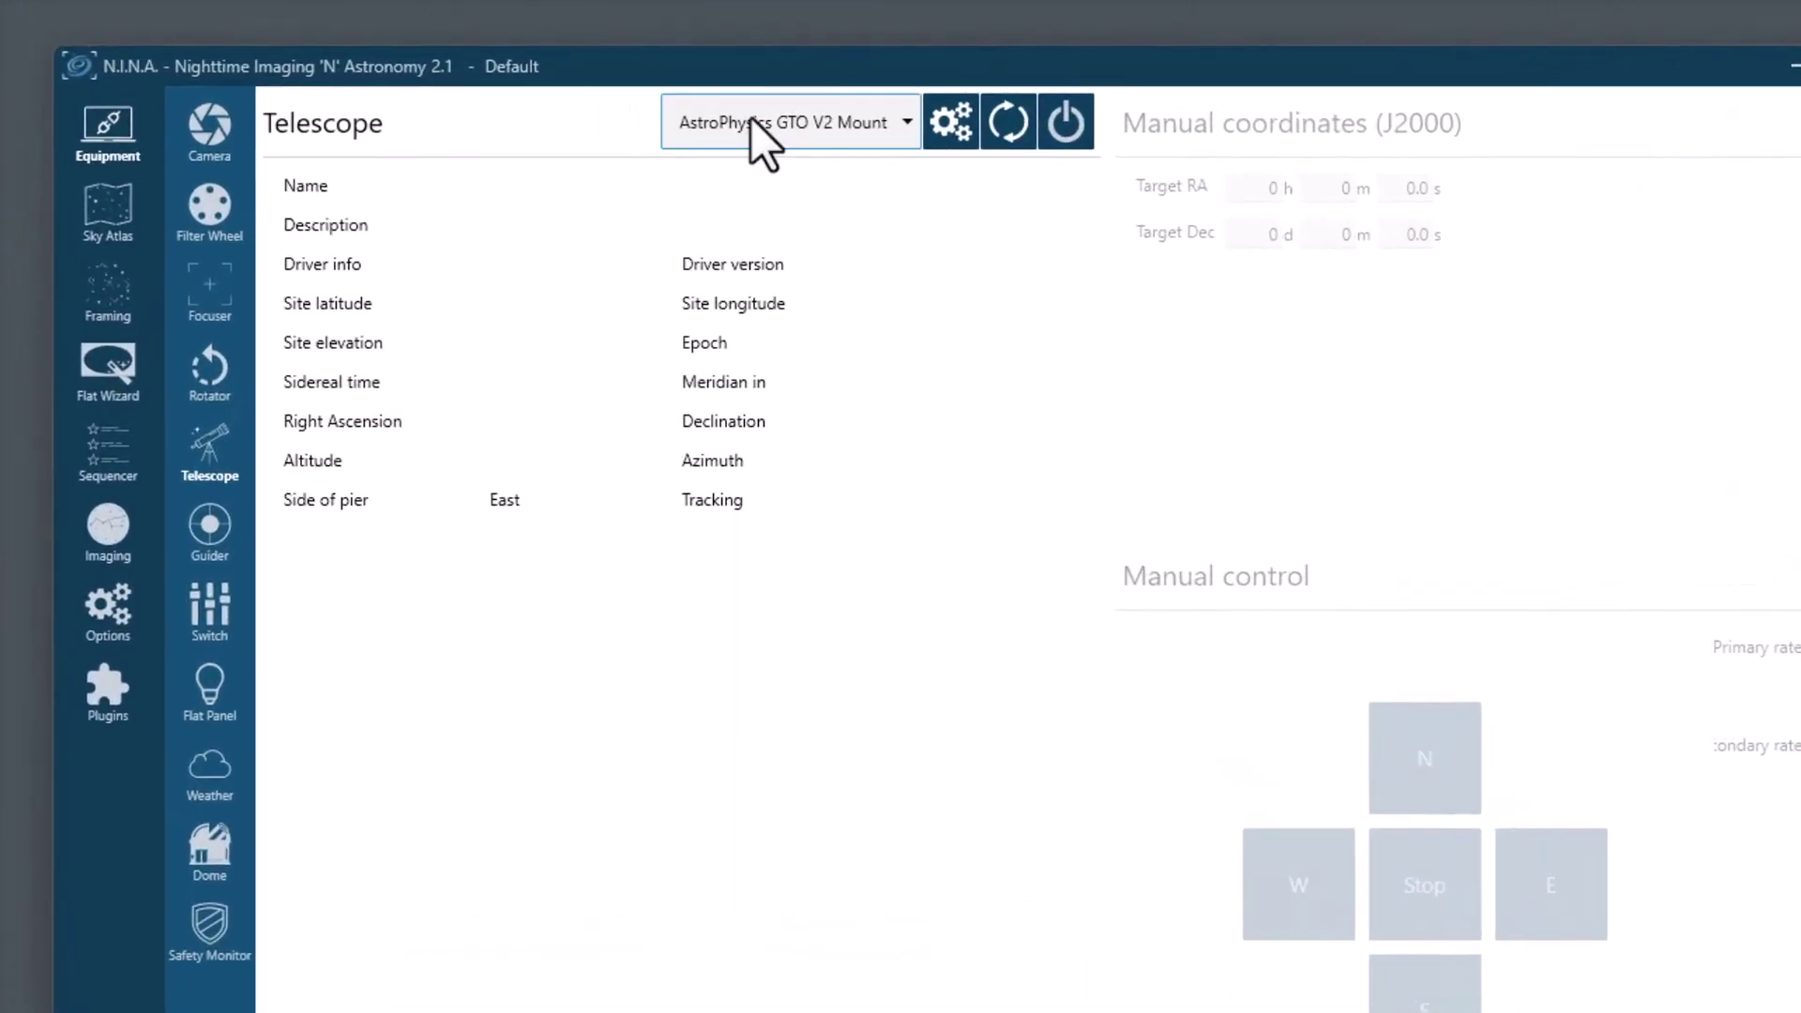
click(1070, 131)
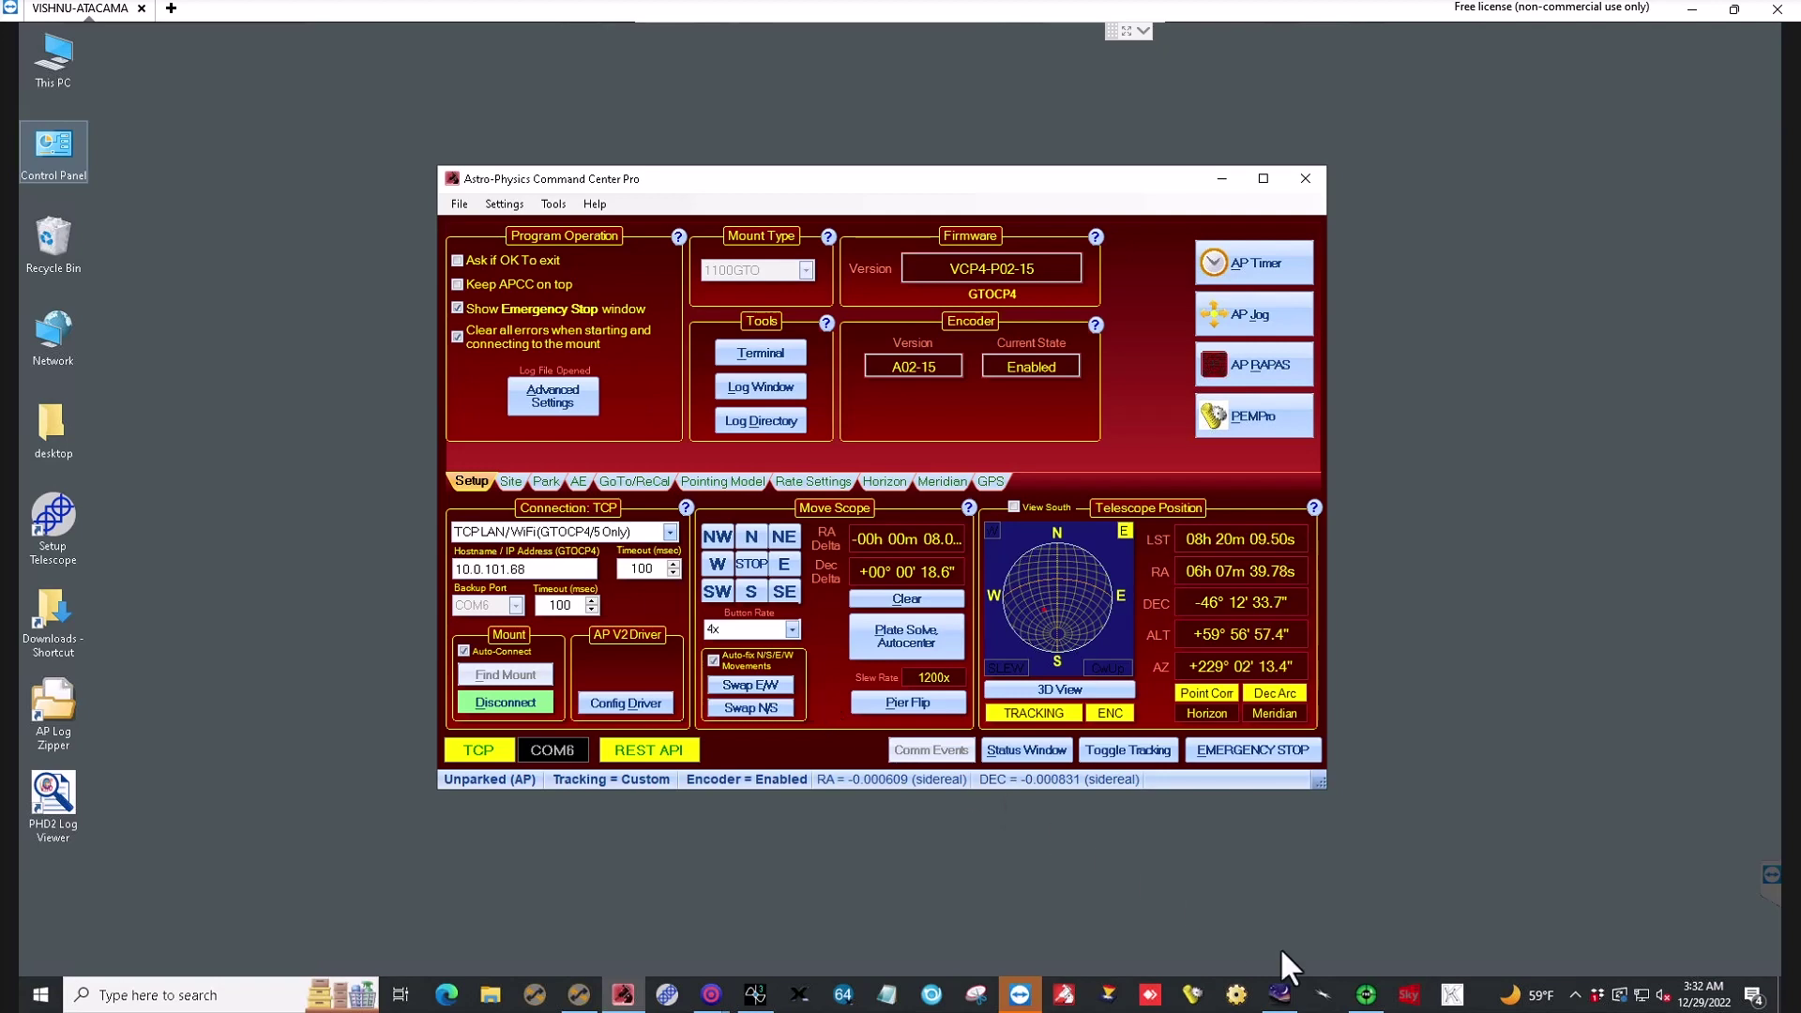
In Stellarium, zoom in, select M 79 and slew the telescope to it with Ctrl+1
click(1281, 994)
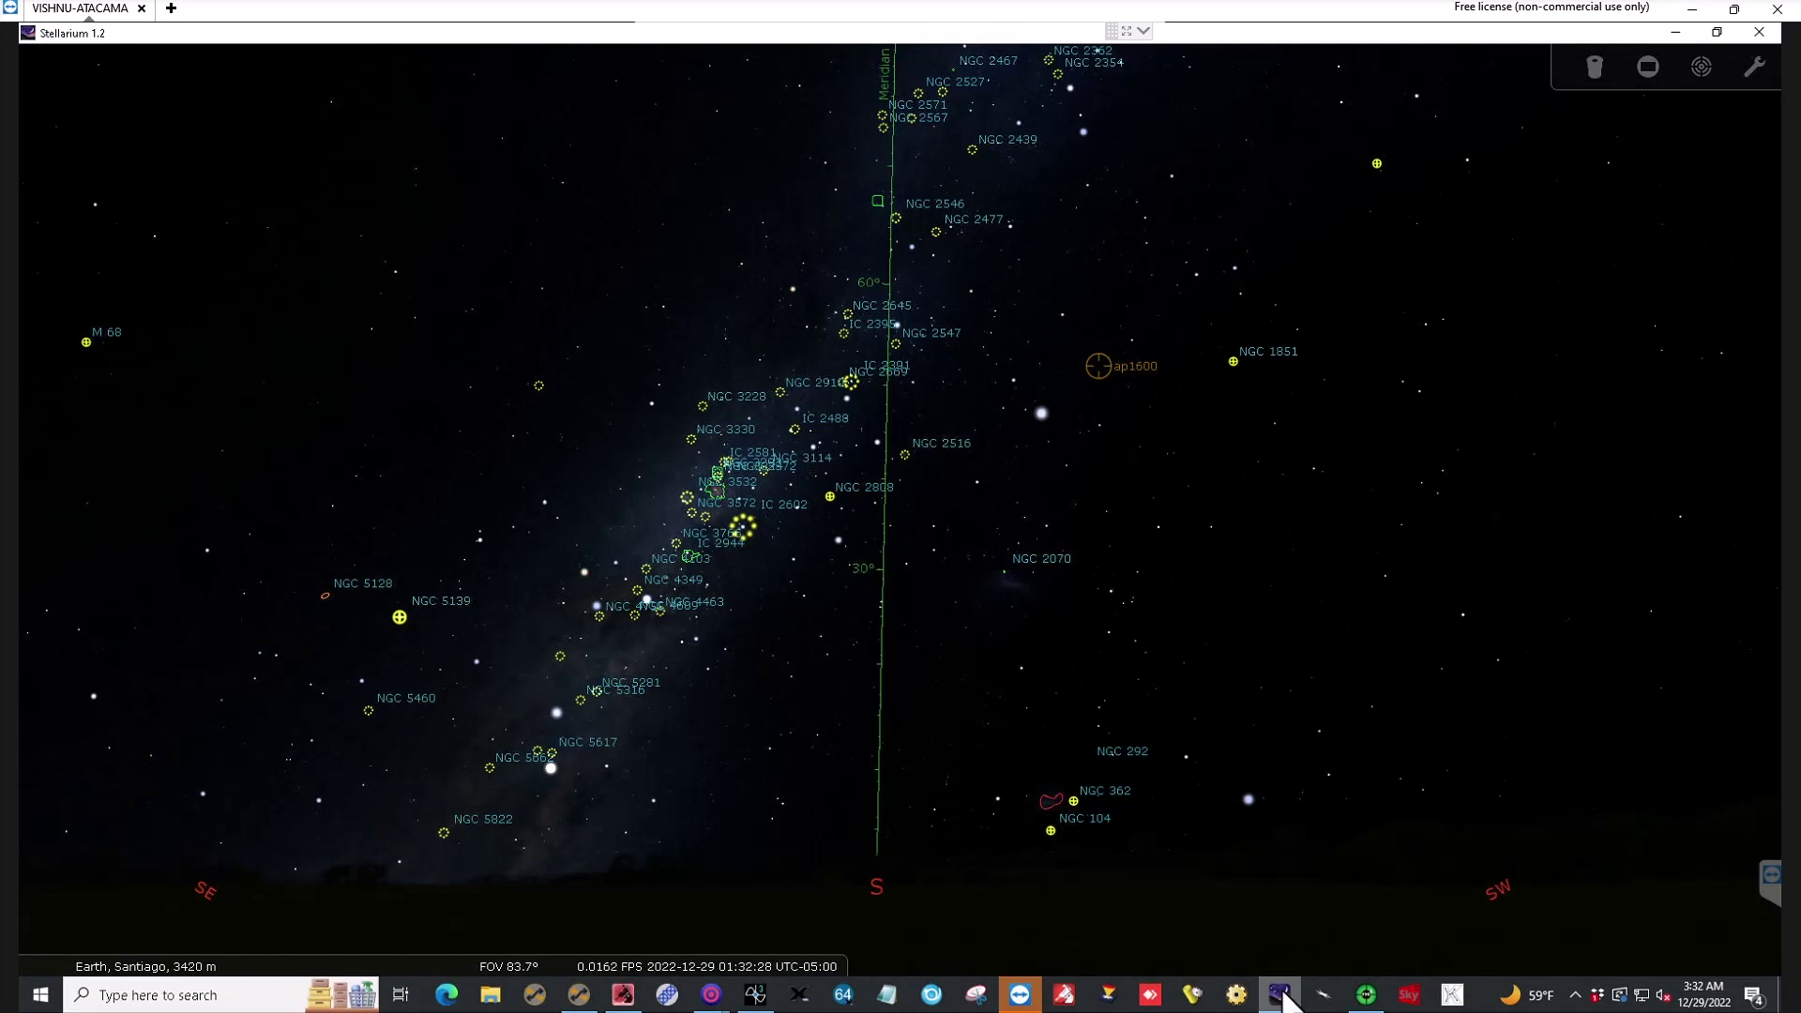
scroll(1074, 368, up, 3)
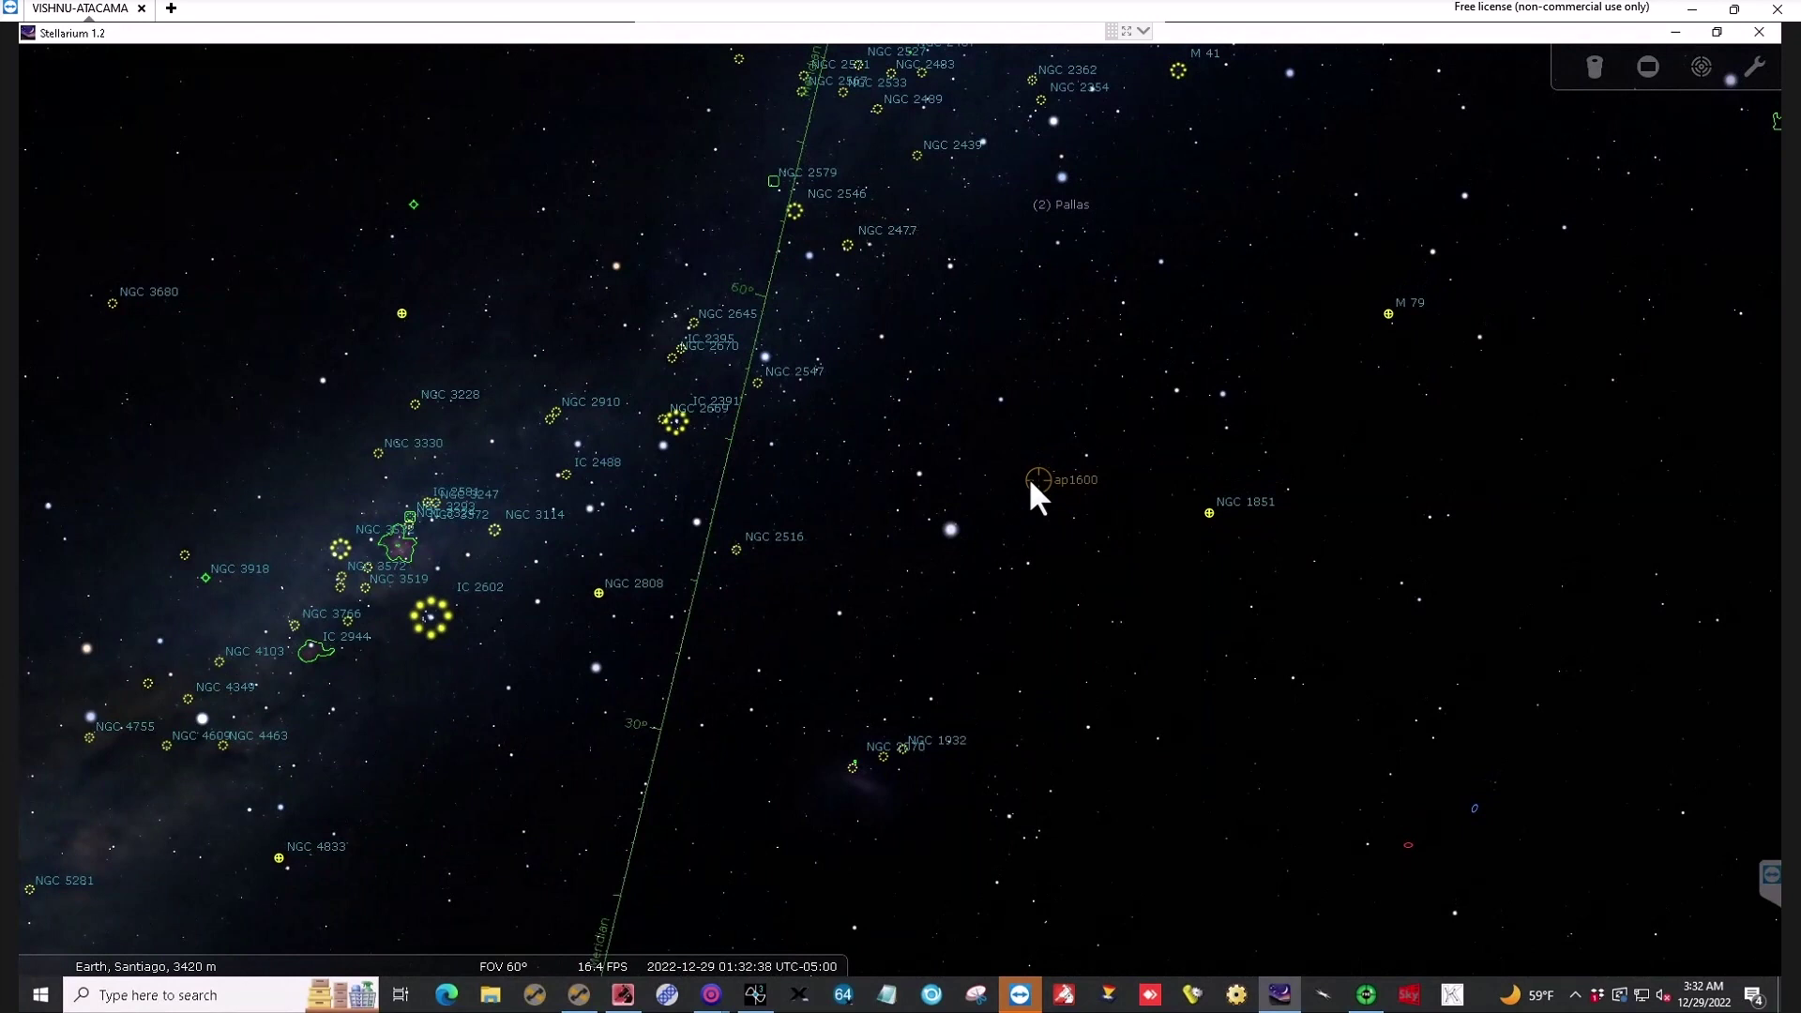
click(1388, 316)
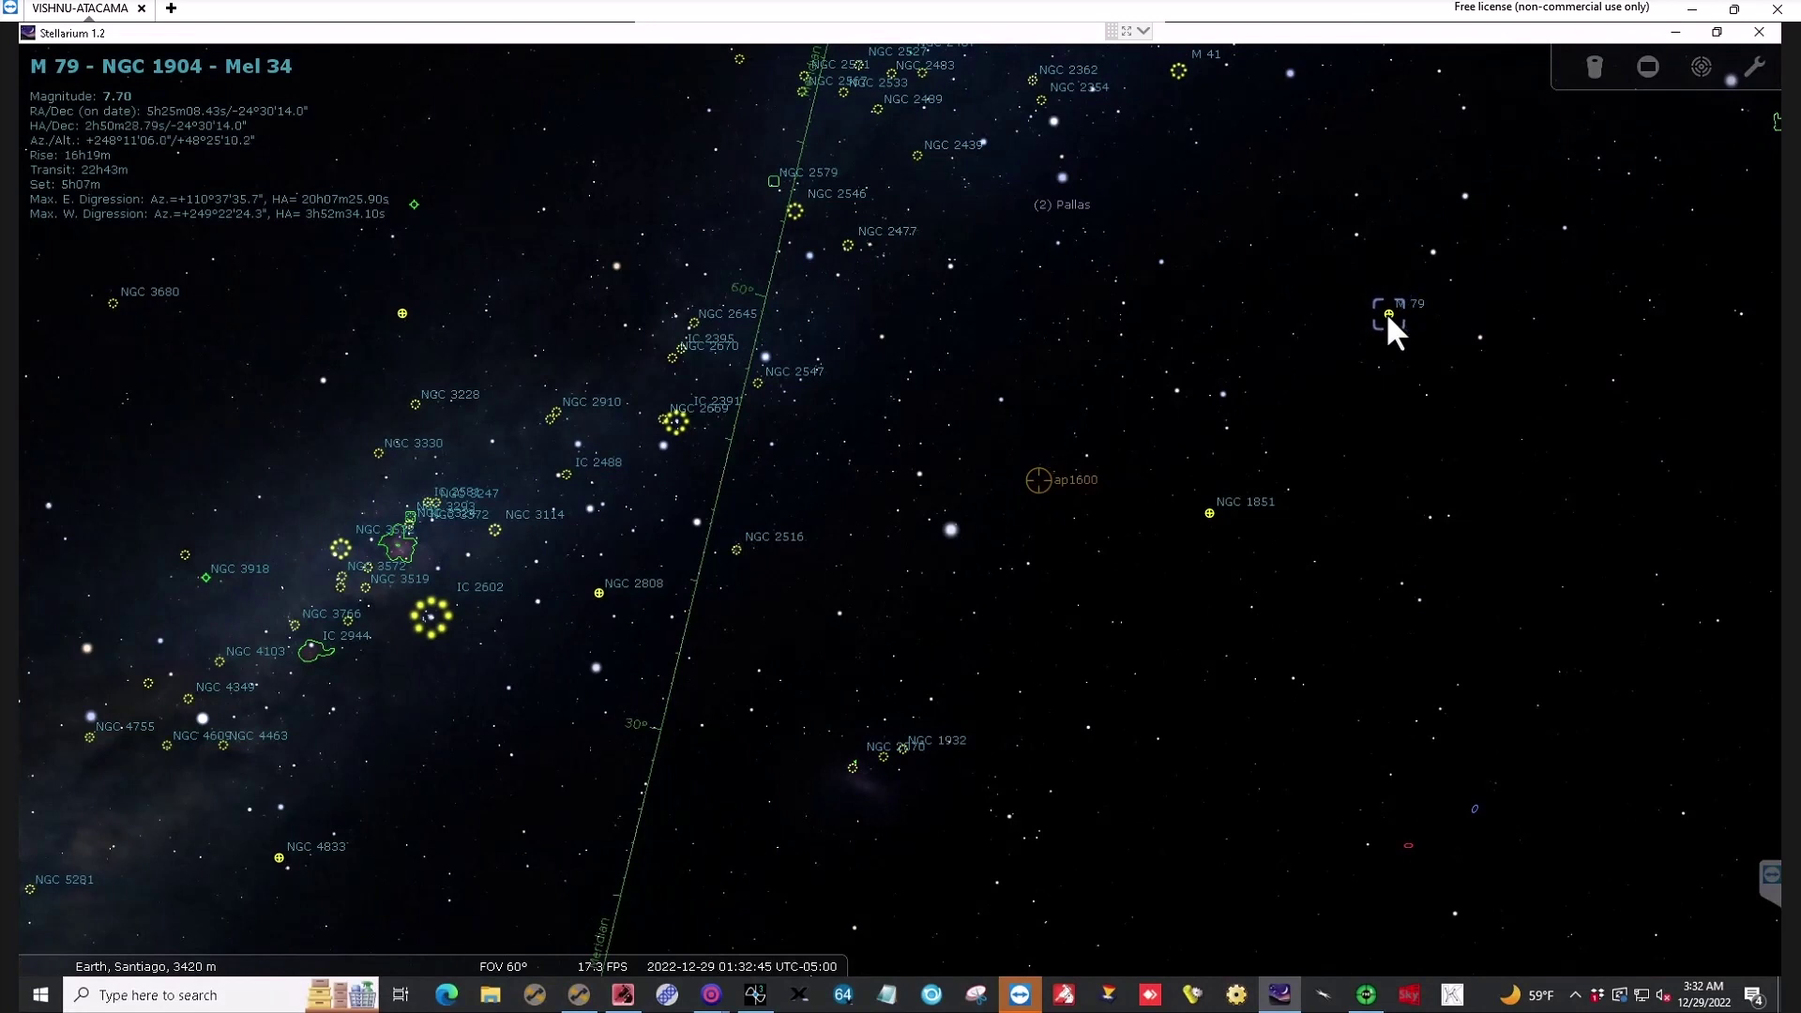
key(ctrl+1)
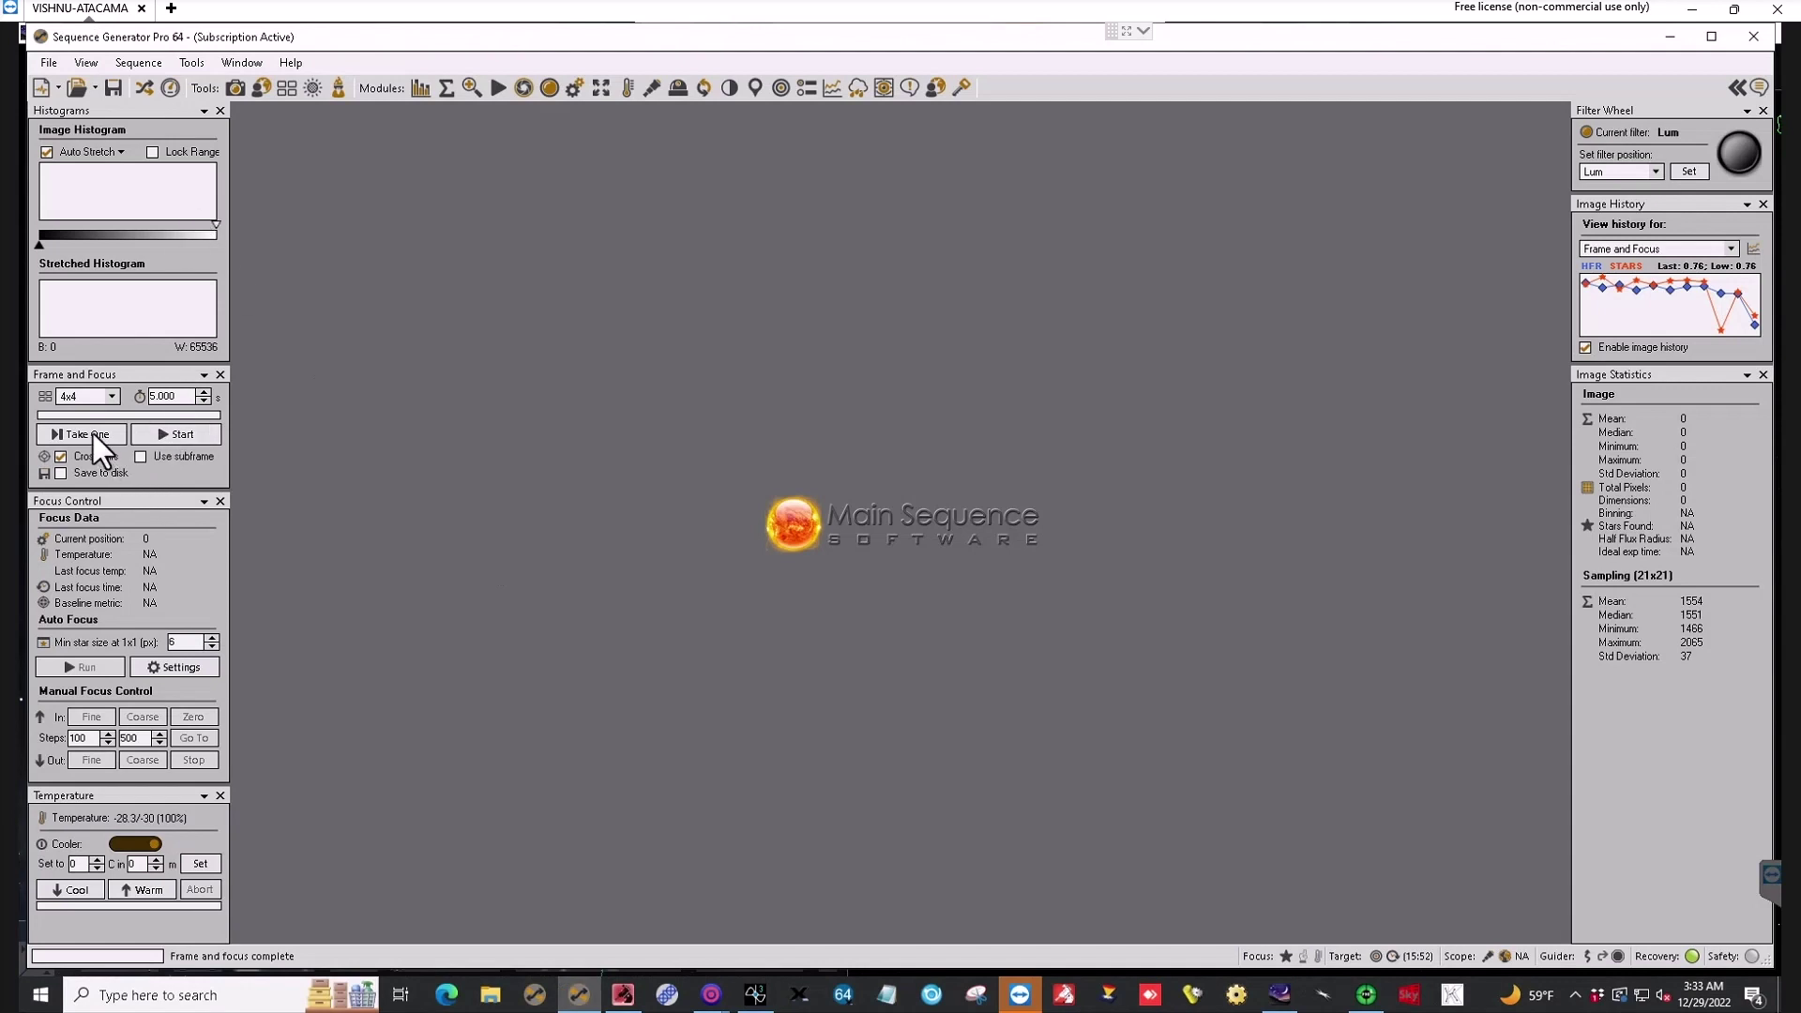
Take one 5-second frame-and-focus exposure, then minimize Sequence Generator Pro to view Stellarium
click(93, 433)
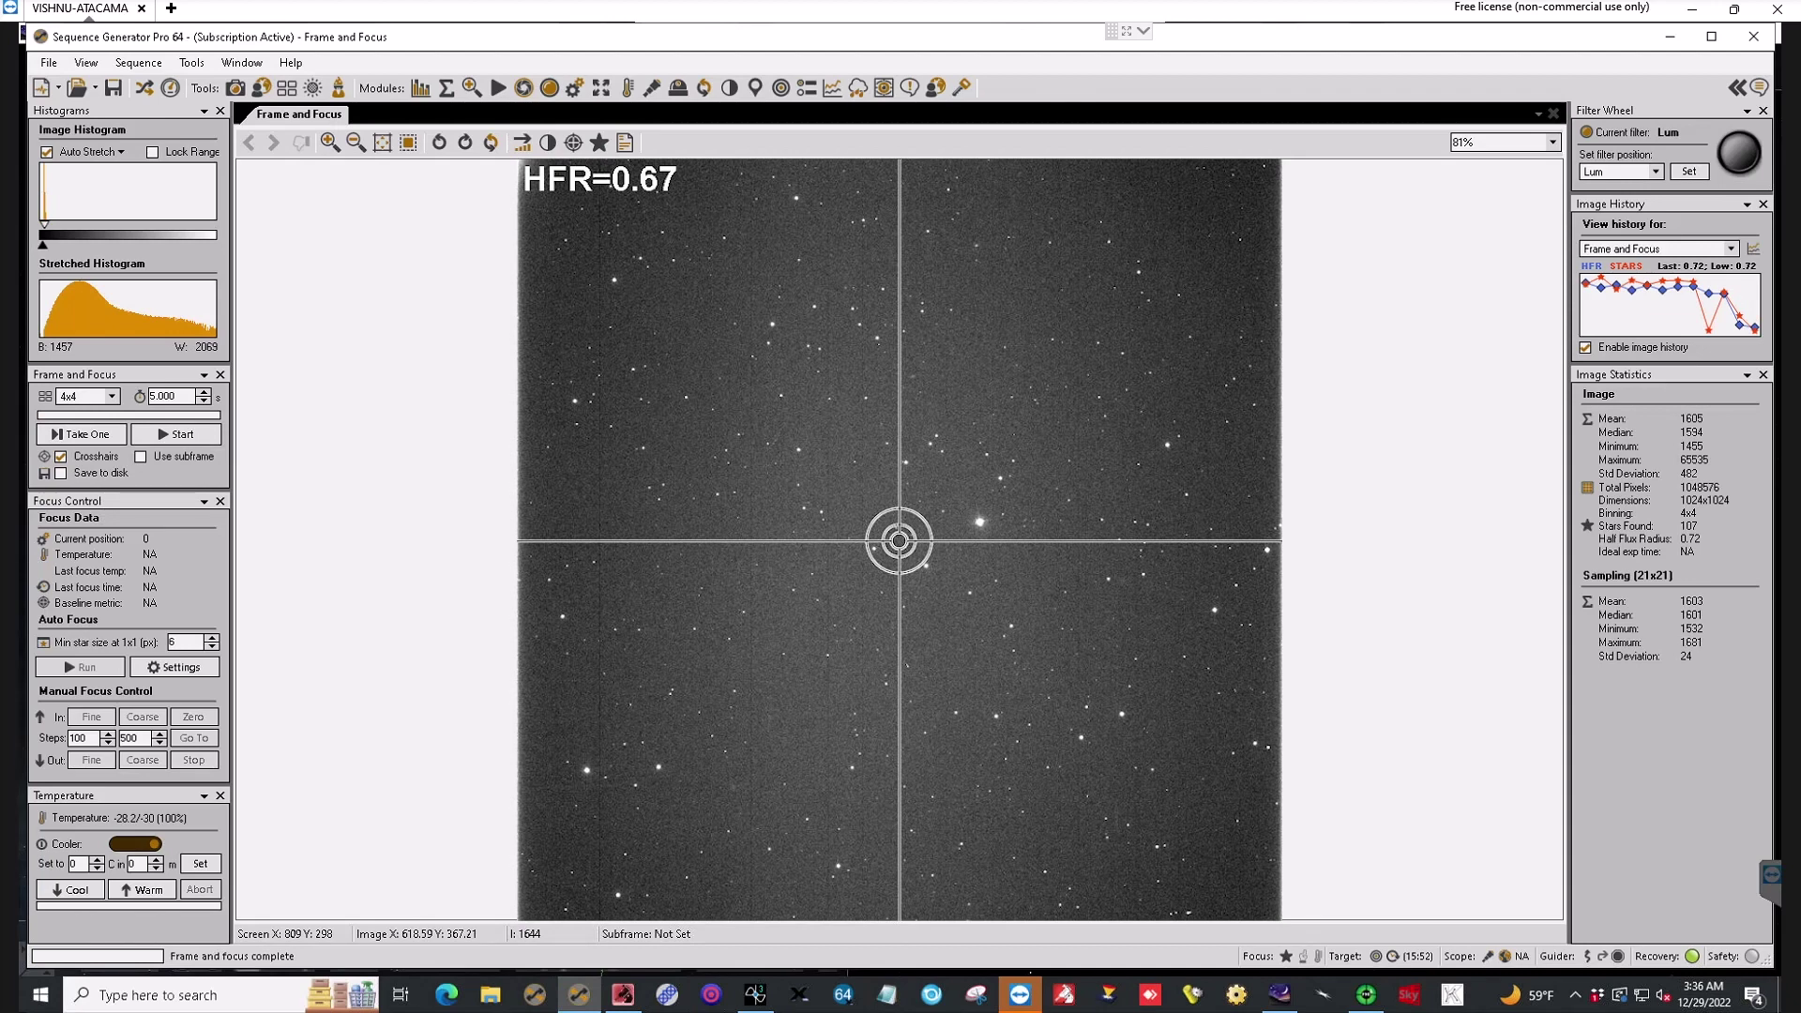
click(1671, 38)
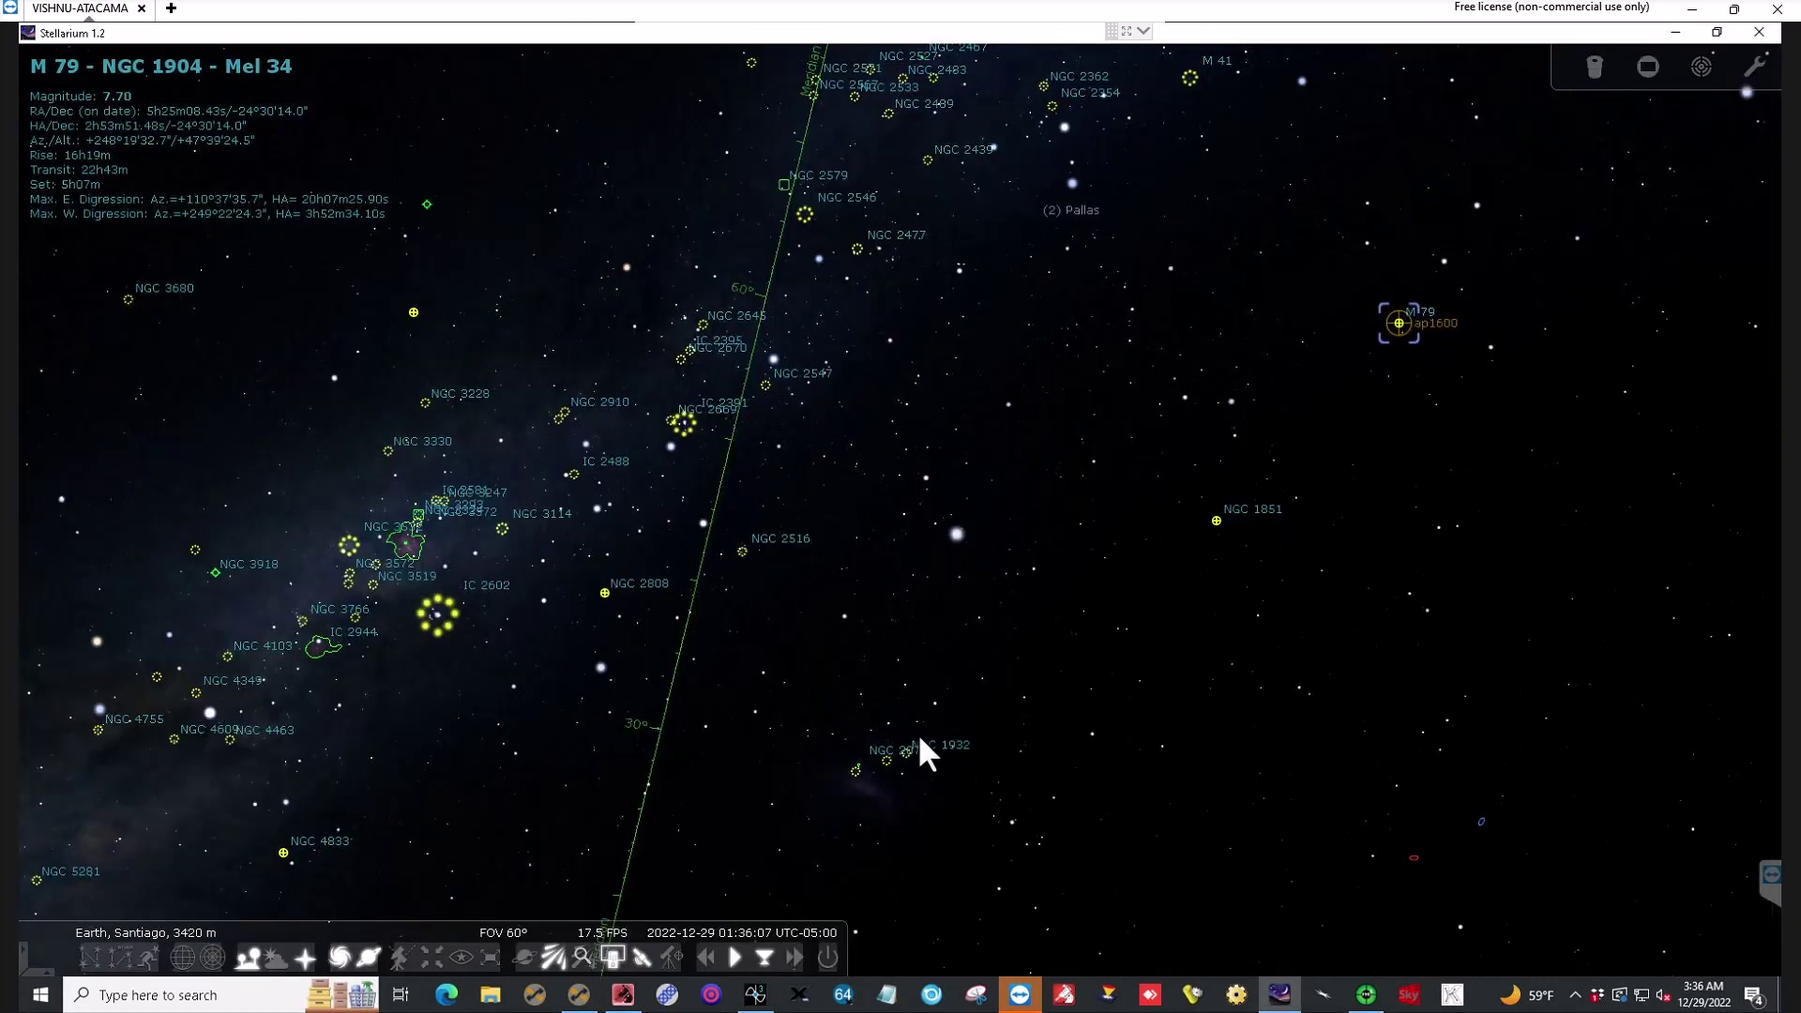
Plate solve and autocenter the mount from APCC, then dismiss the Sync successful message
click(623, 995)
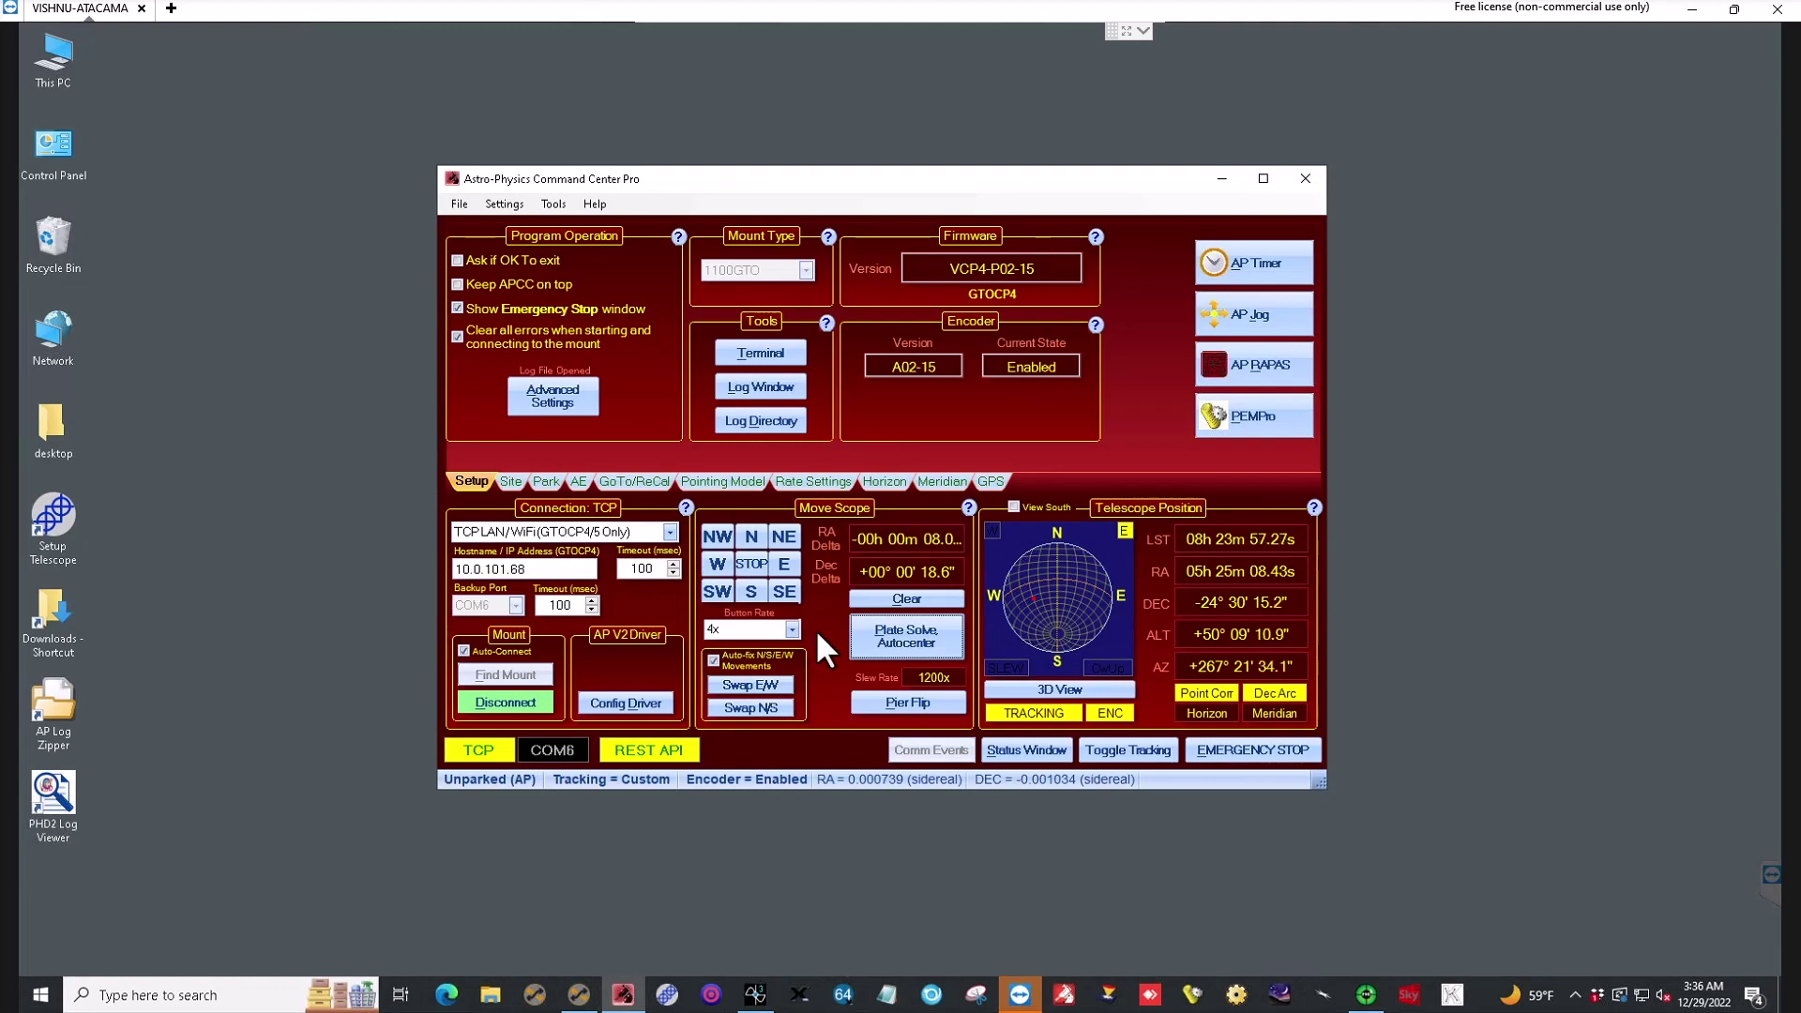
click(893, 630)
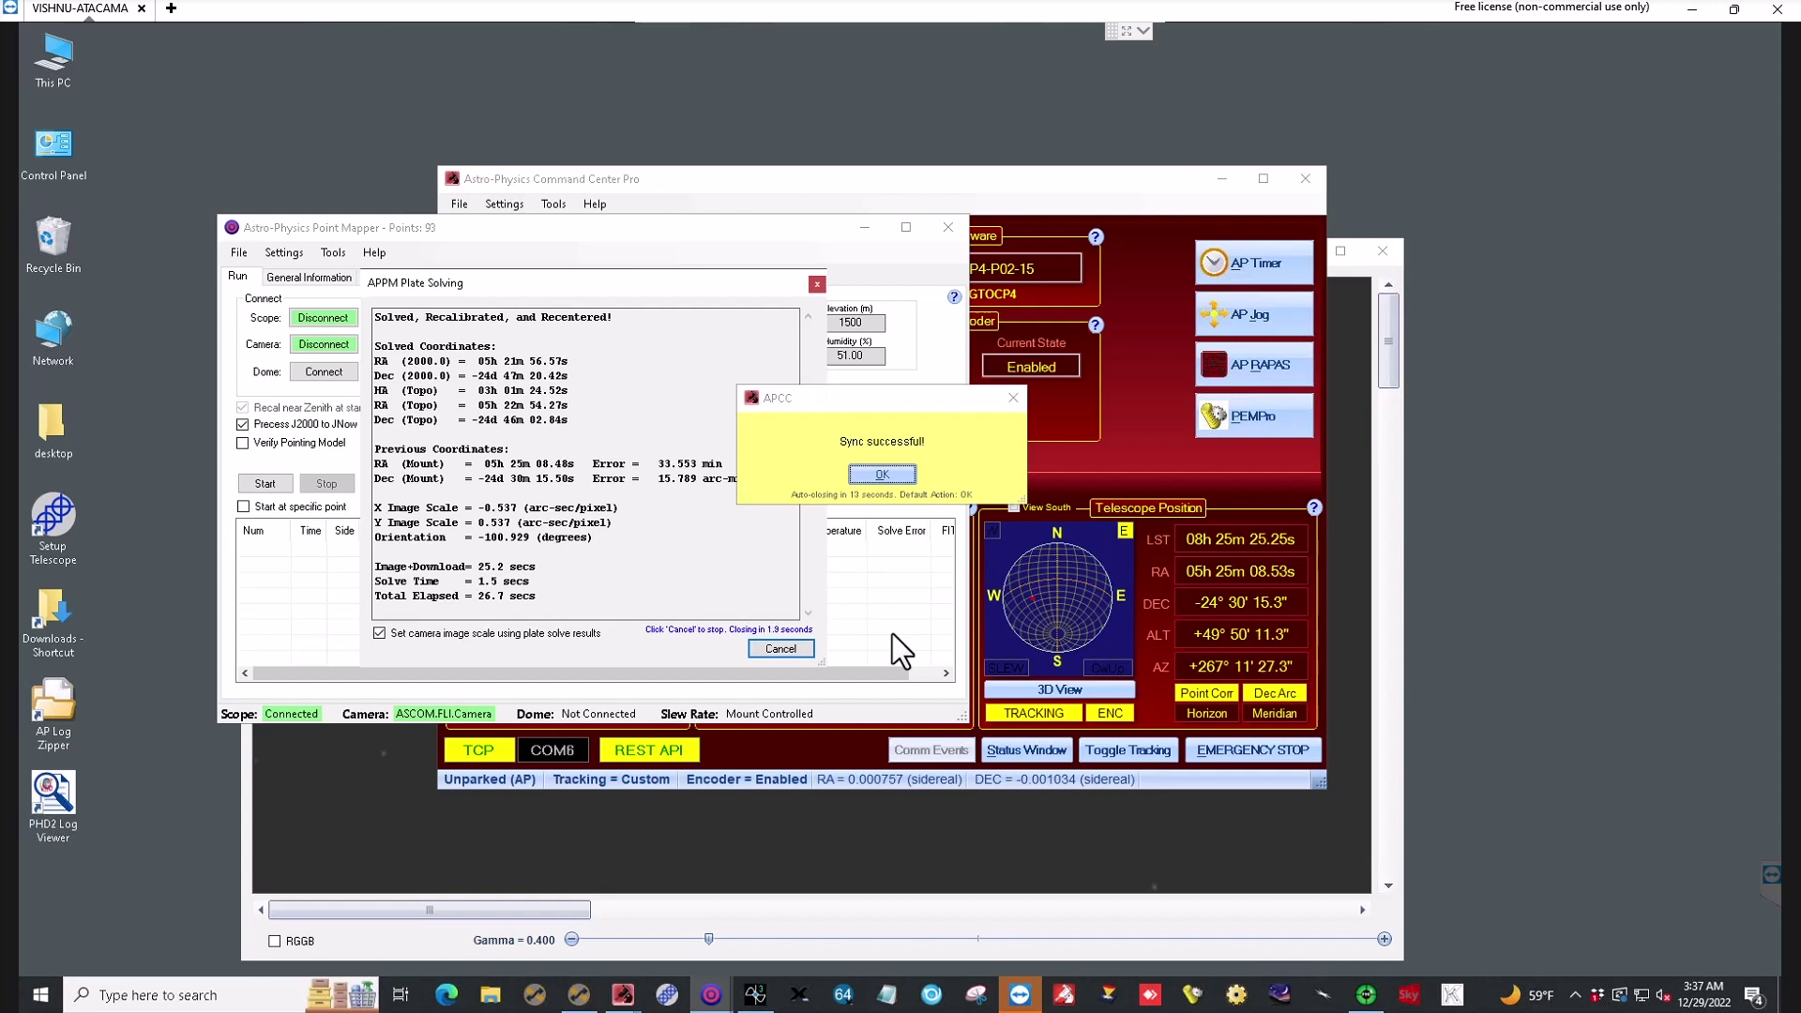
click(882, 474)
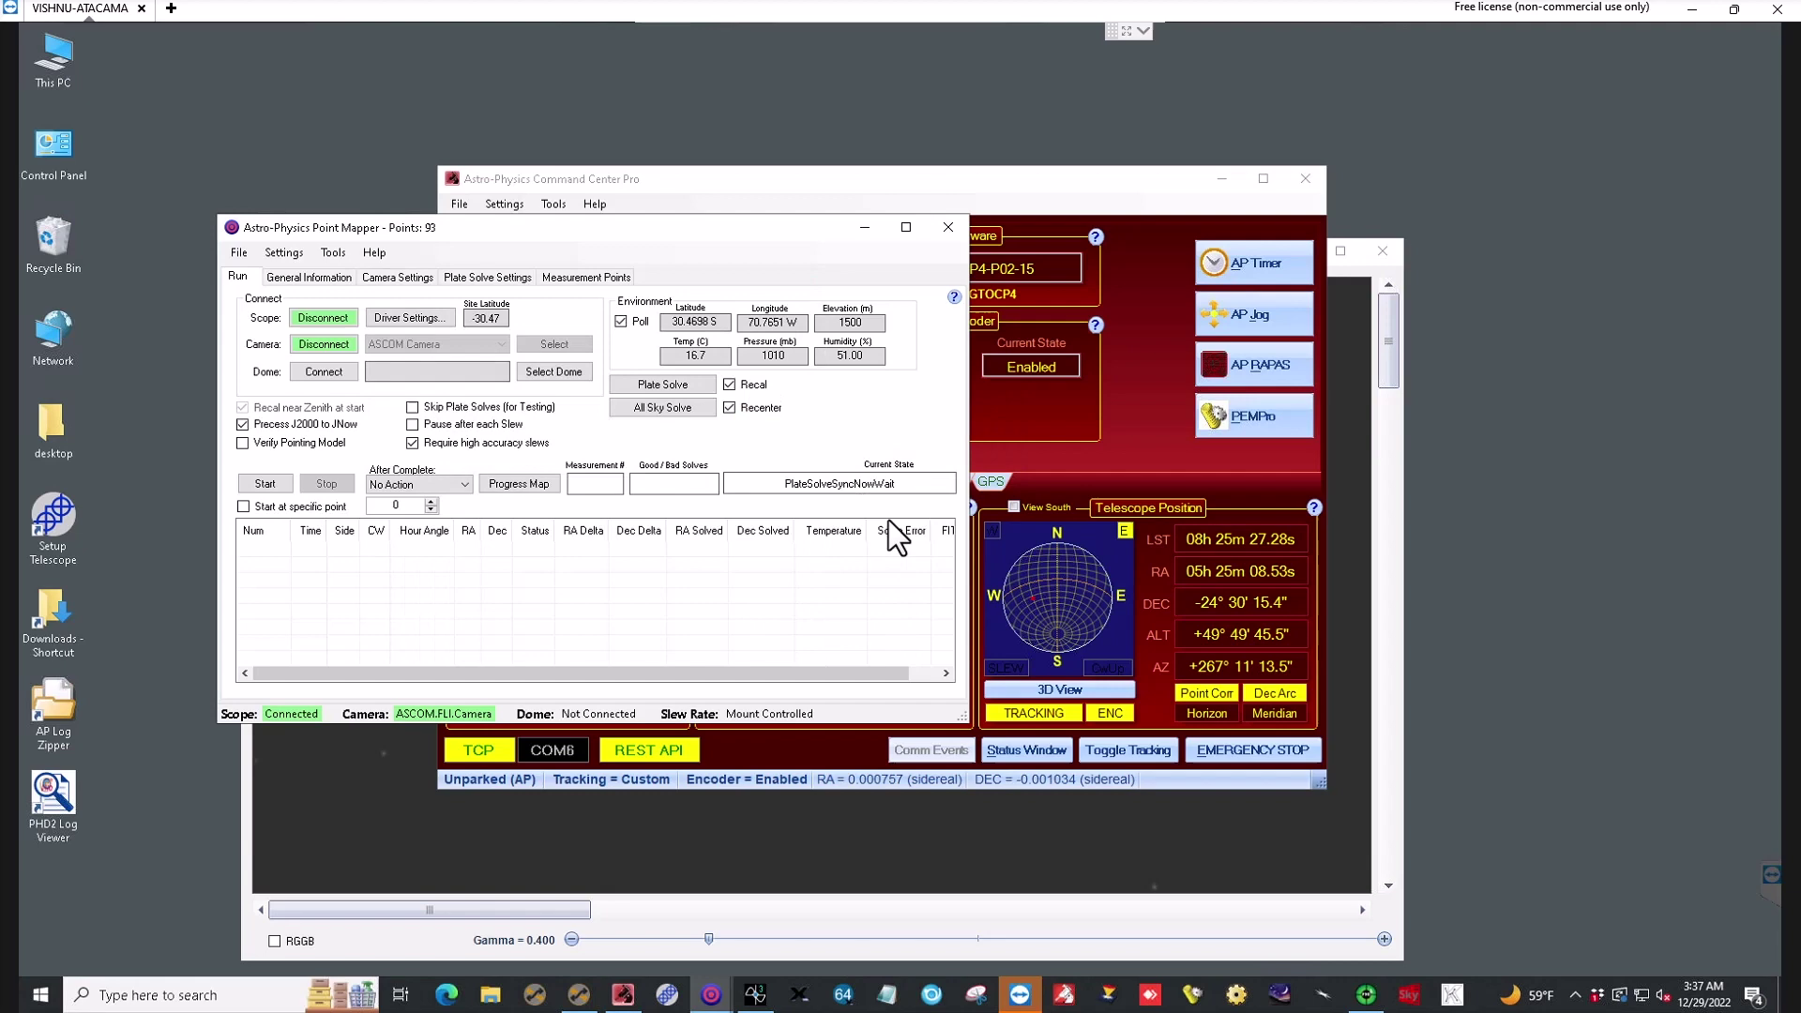
In Sequence Generator Pro, take another frame-and-focus exposure with the target centred
click(579, 1002)
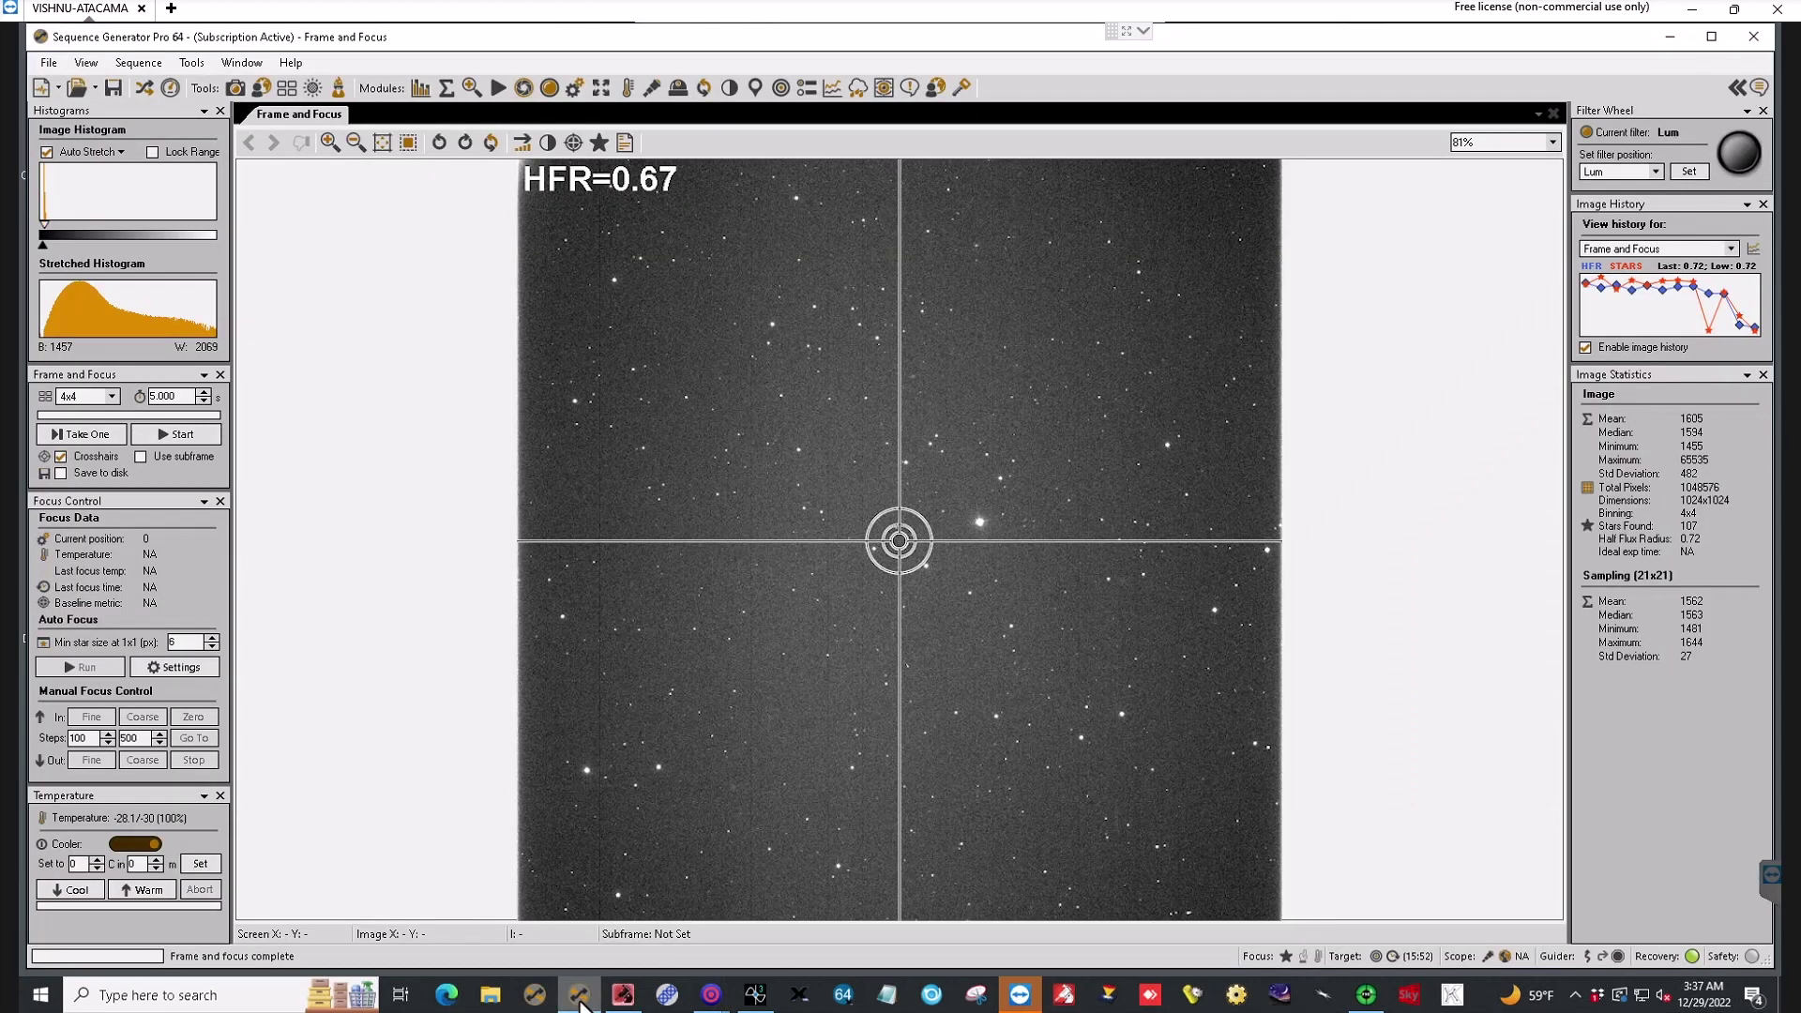
click(75, 437)
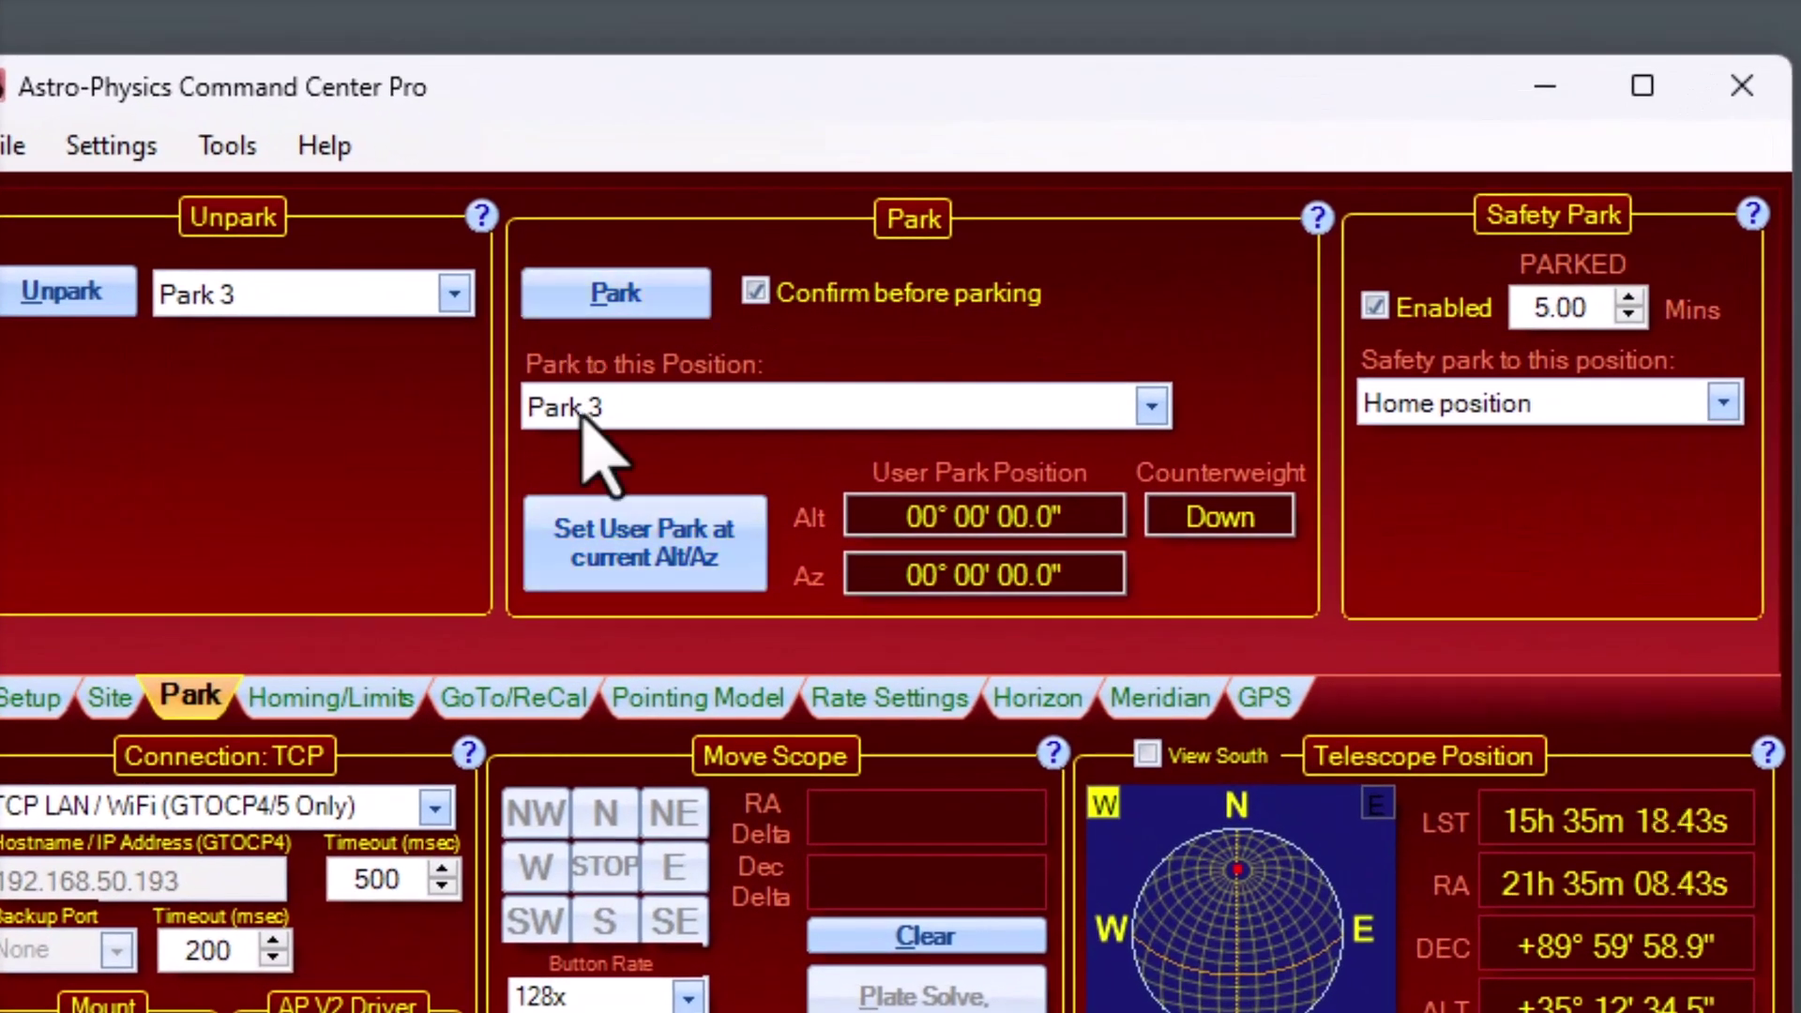
Choose Park 4 under 'Park to this Position', park the mount and confirm with OK
click(585, 412)
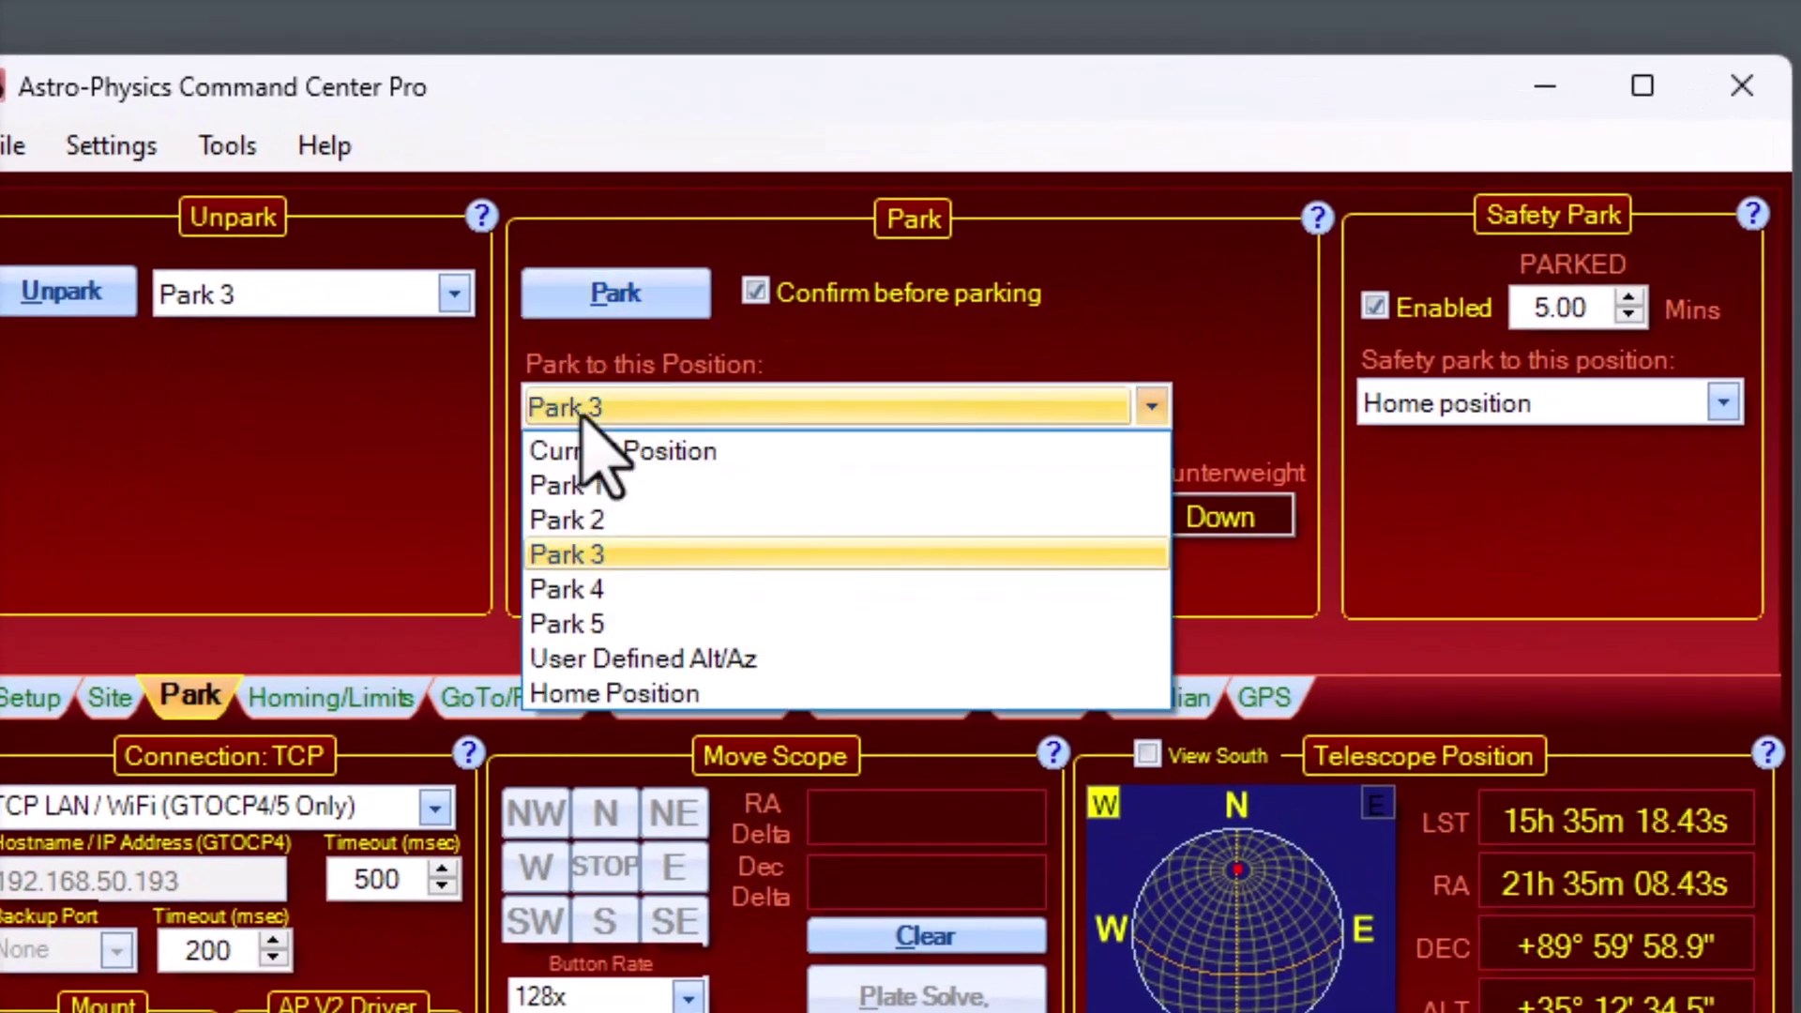
click(593, 587)
click(612, 293)
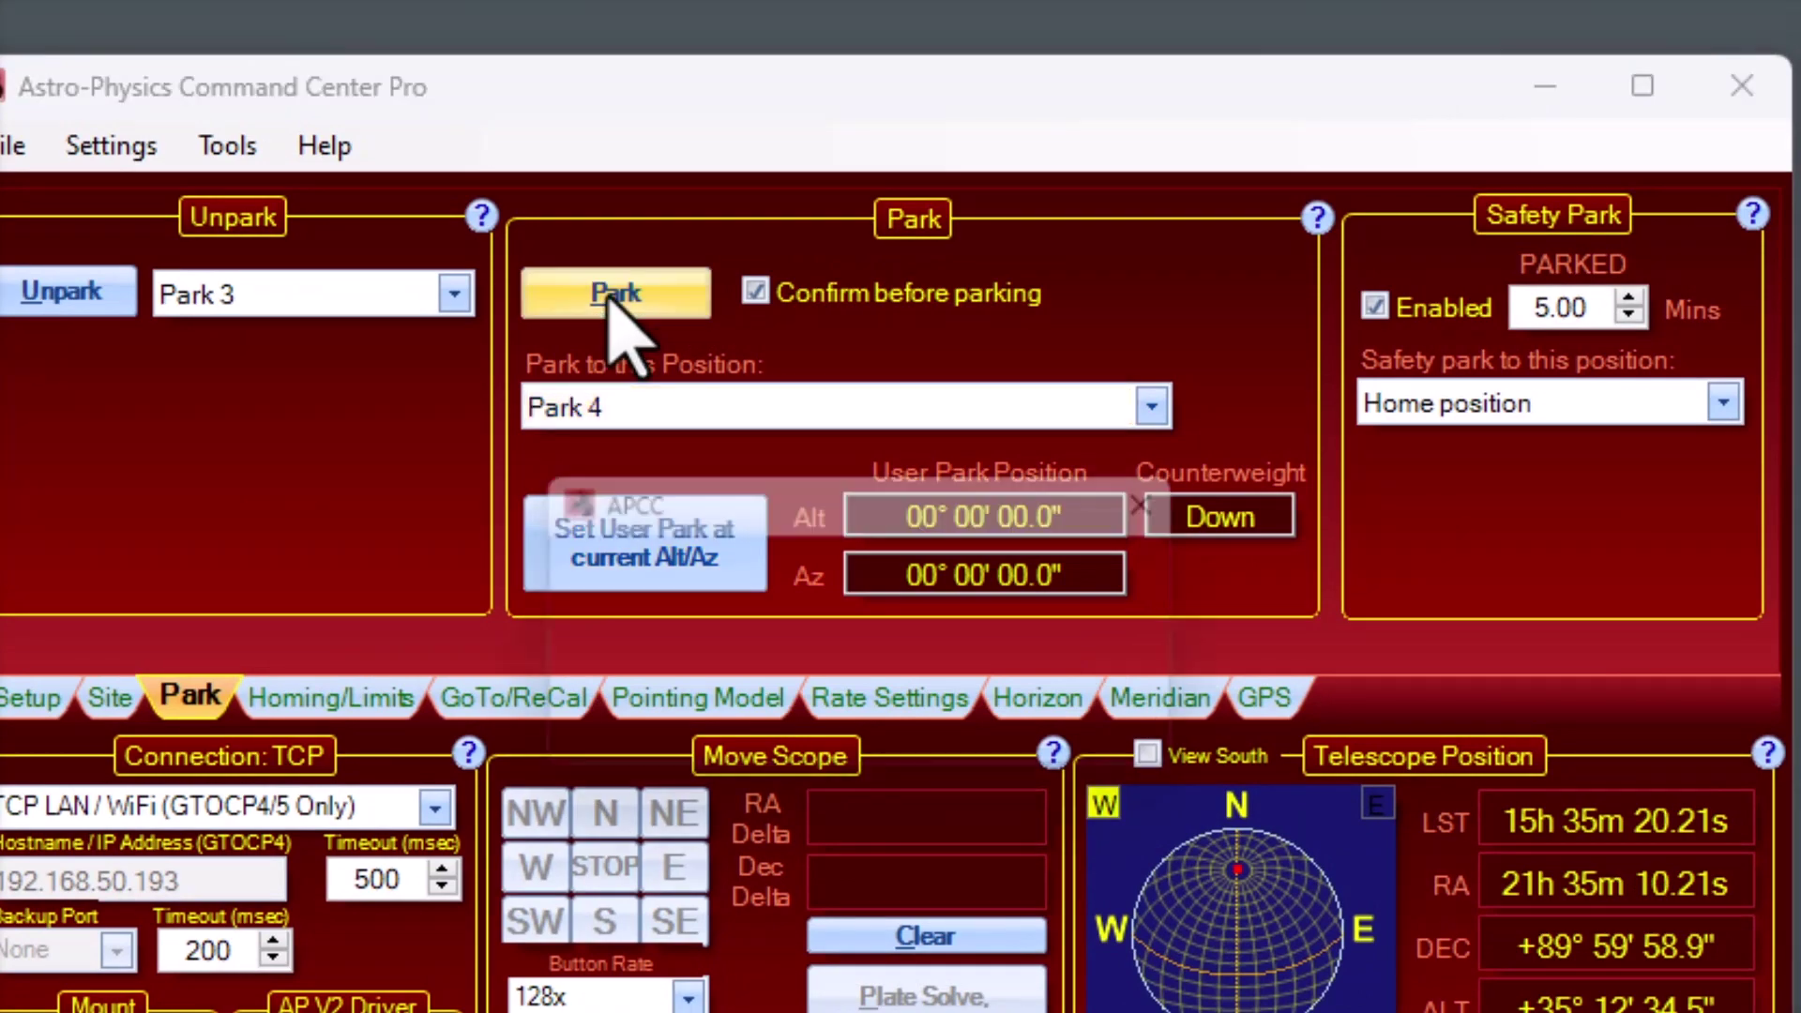
click(779, 715)
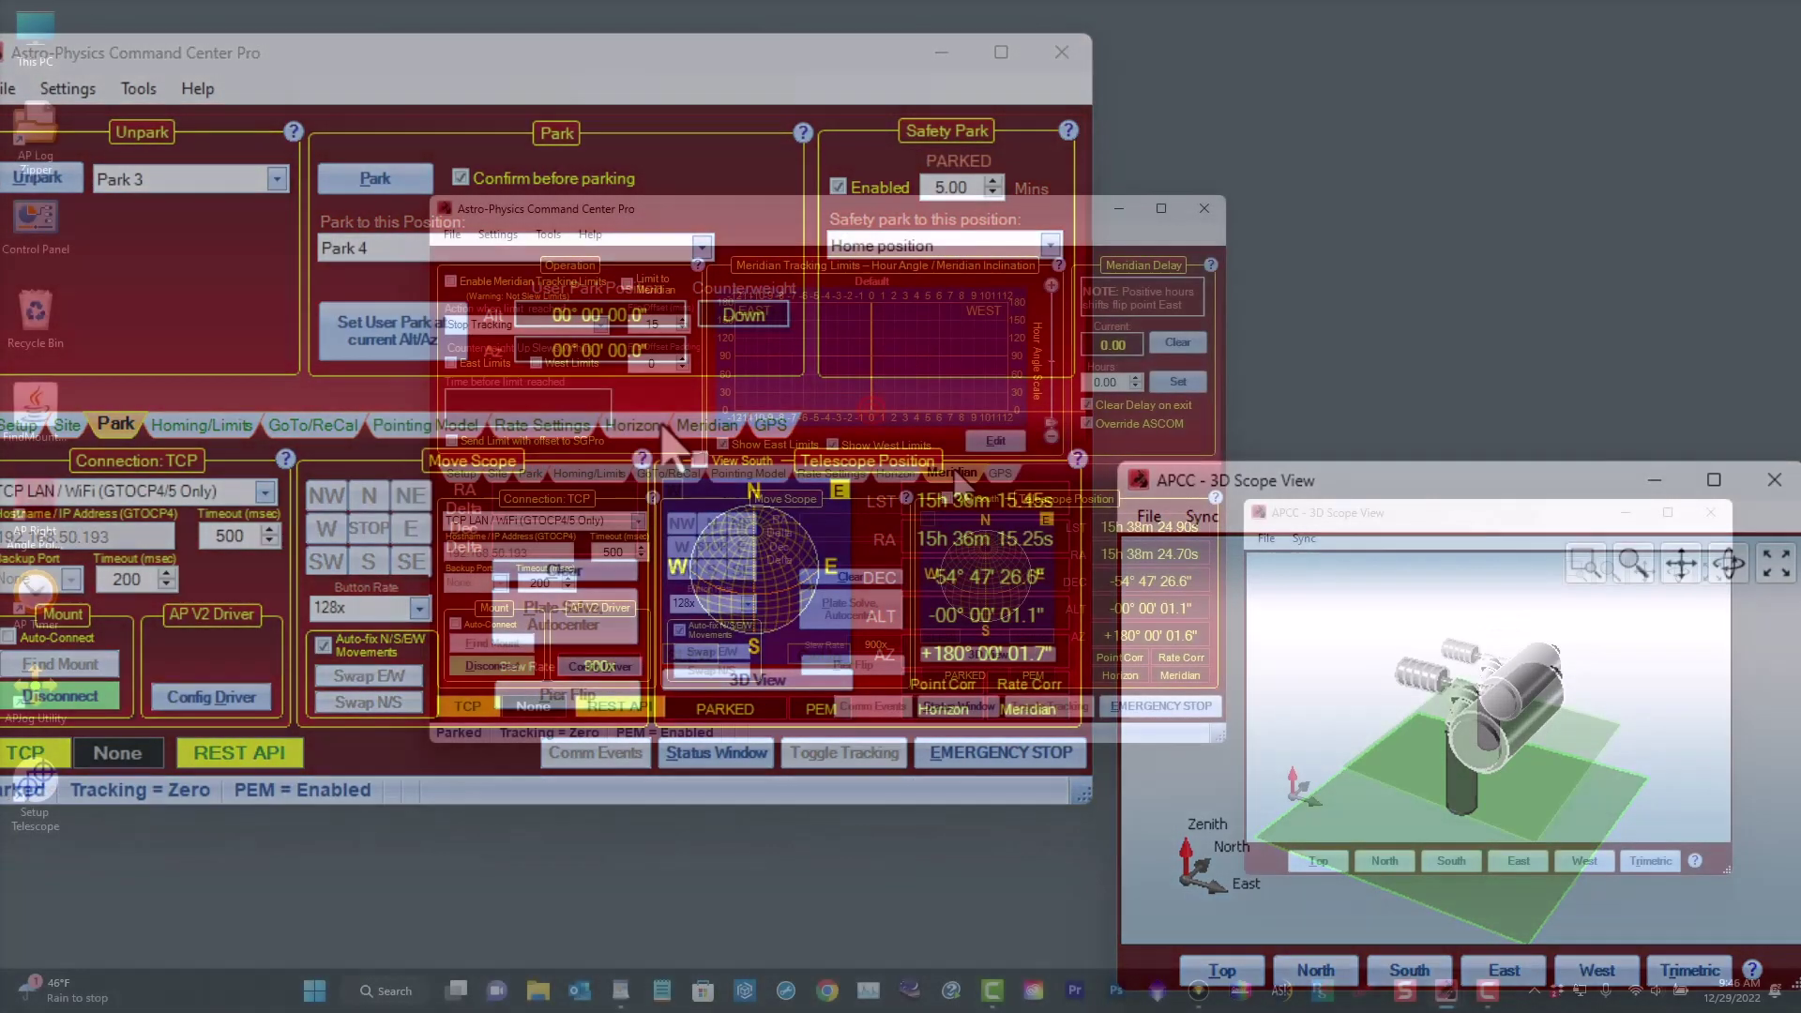
Enable View South for the Telescope Position globe on the Meridian tab
click(706, 421)
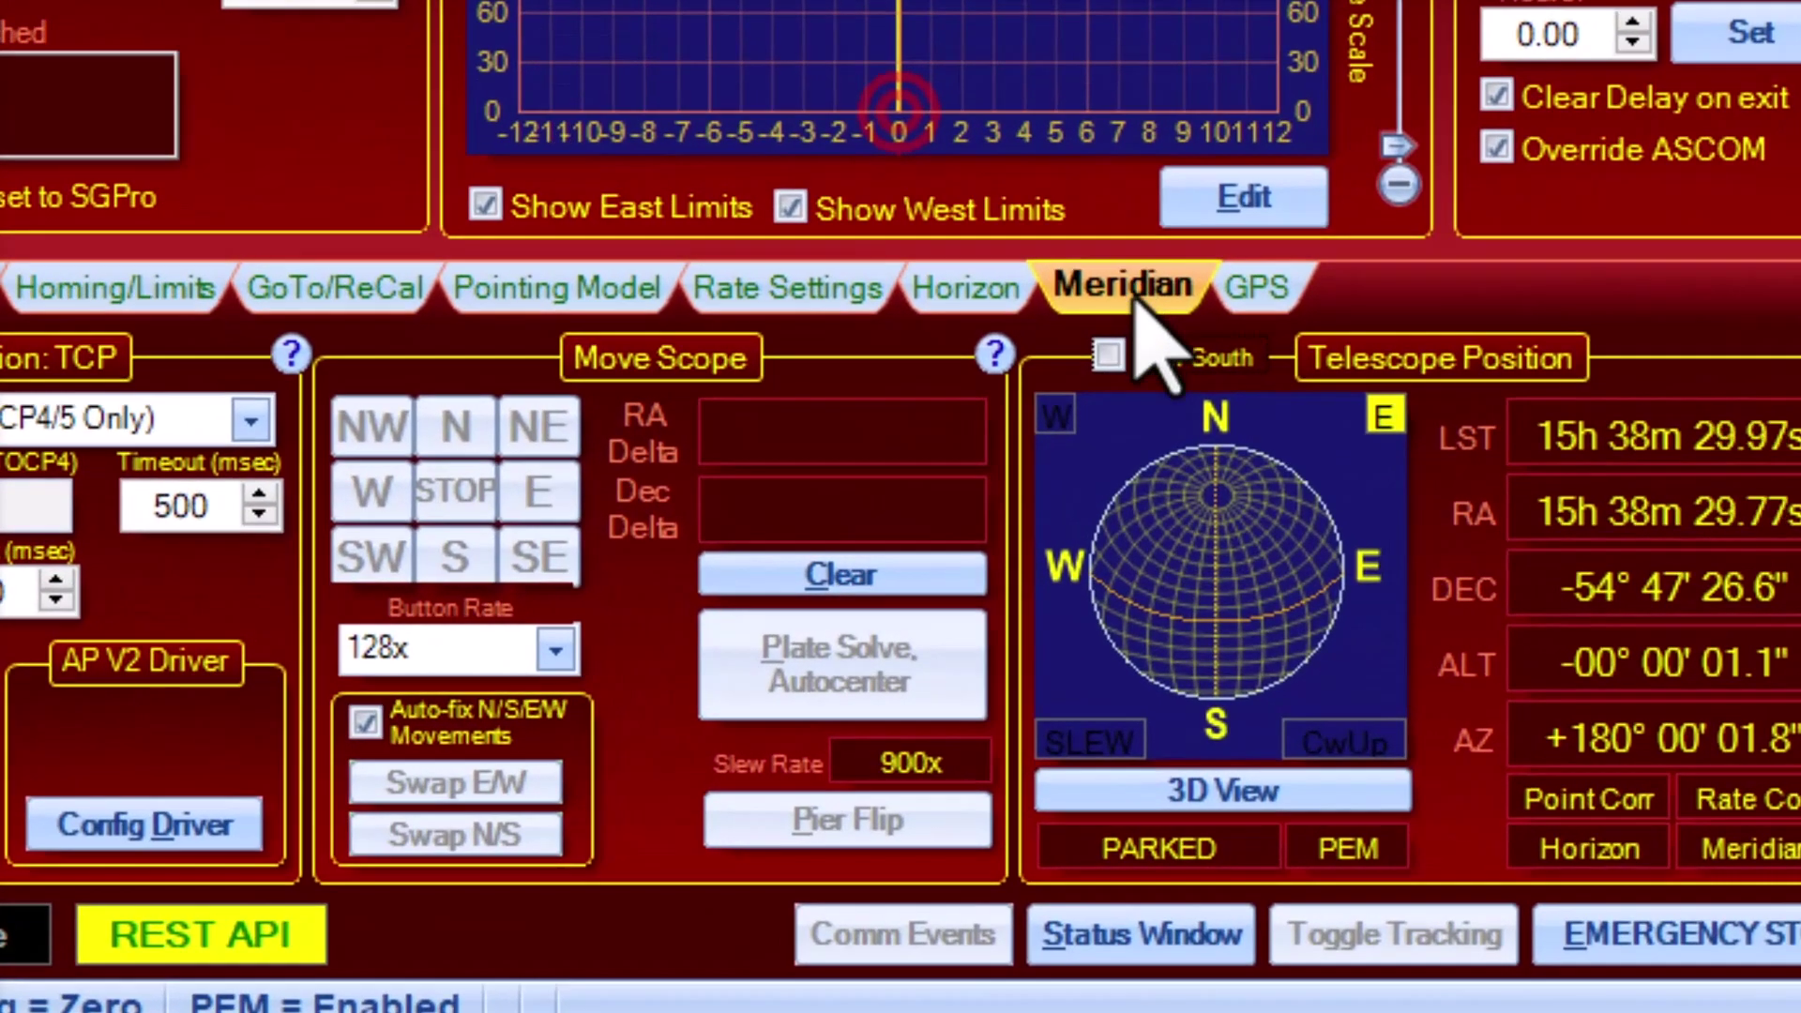
click(1110, 354)
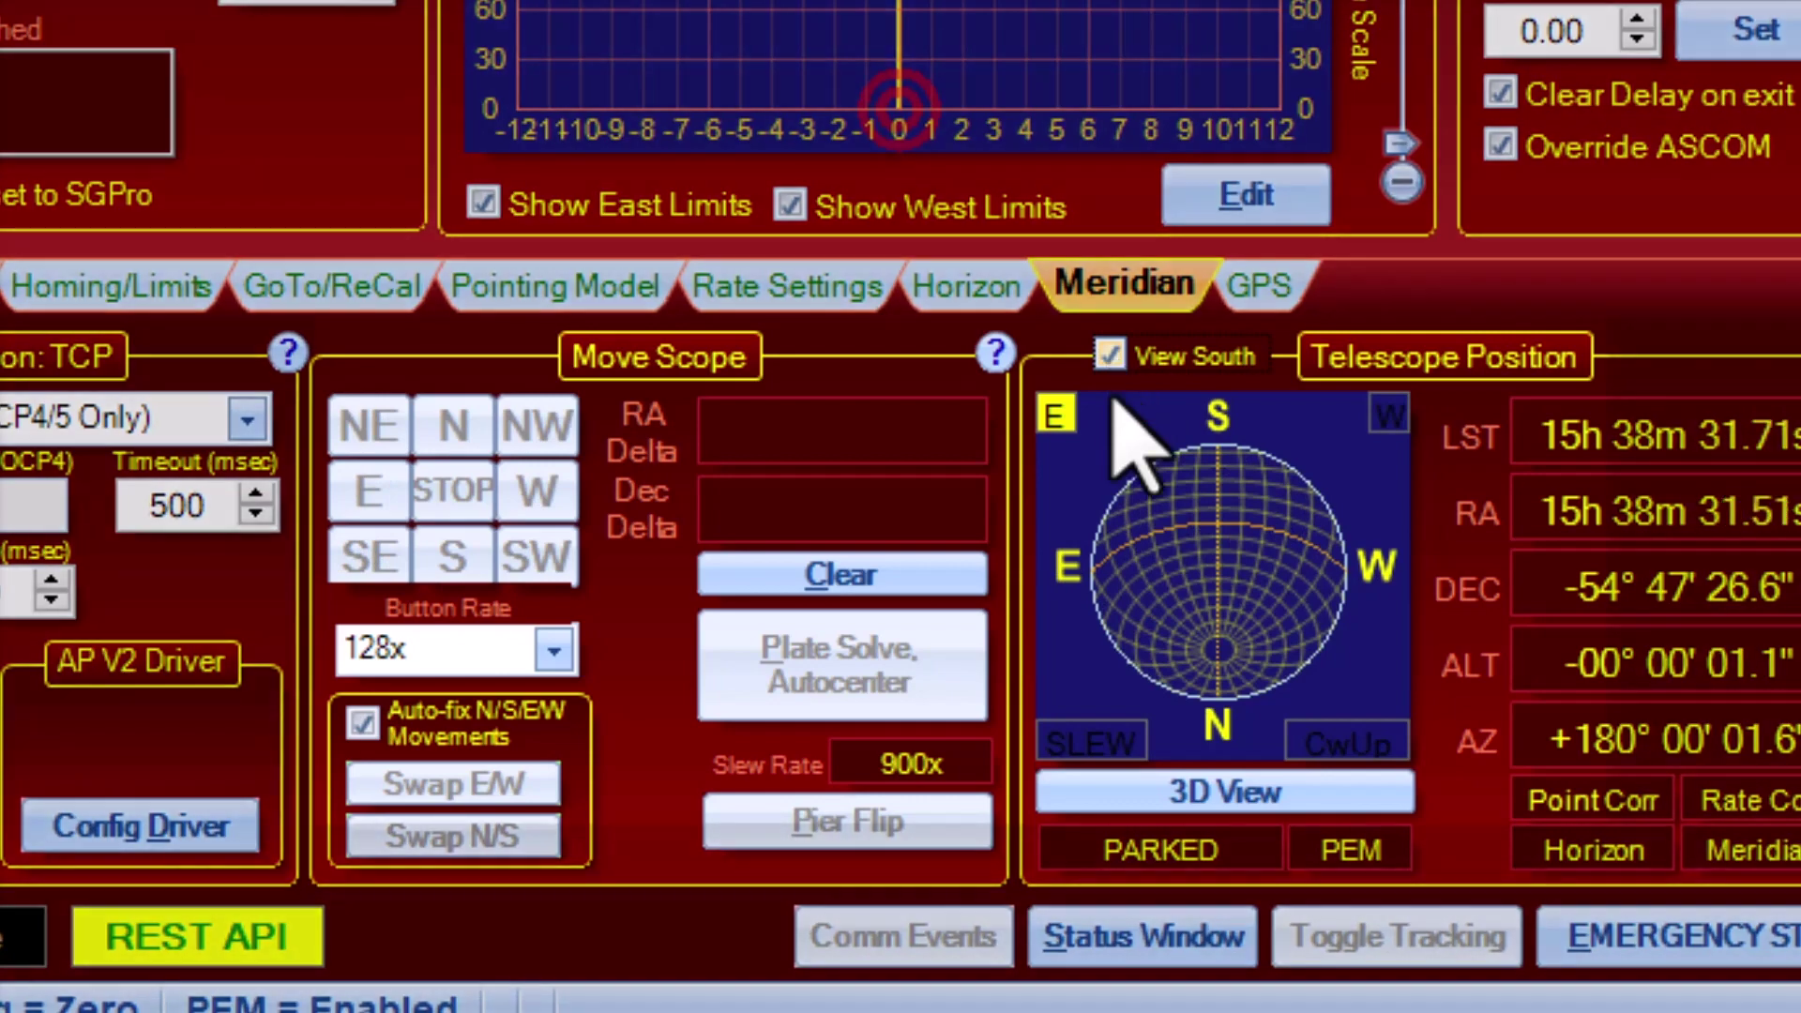